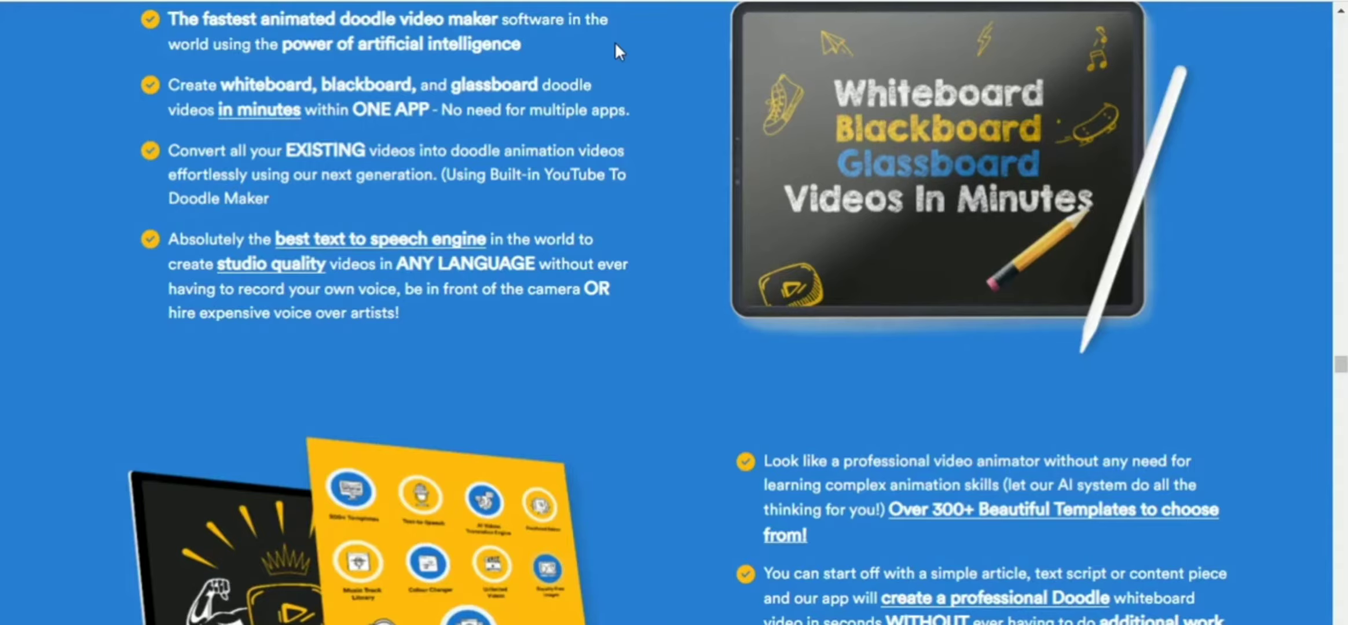
{"action": "scroll", "coordinate": [615, 45], "scroll_direction": "down", "scroll_amount": 2}
{"action": "scroll", "coordinate": [615, 45], "scroll_direction": "down", "scroll_amount": 4}
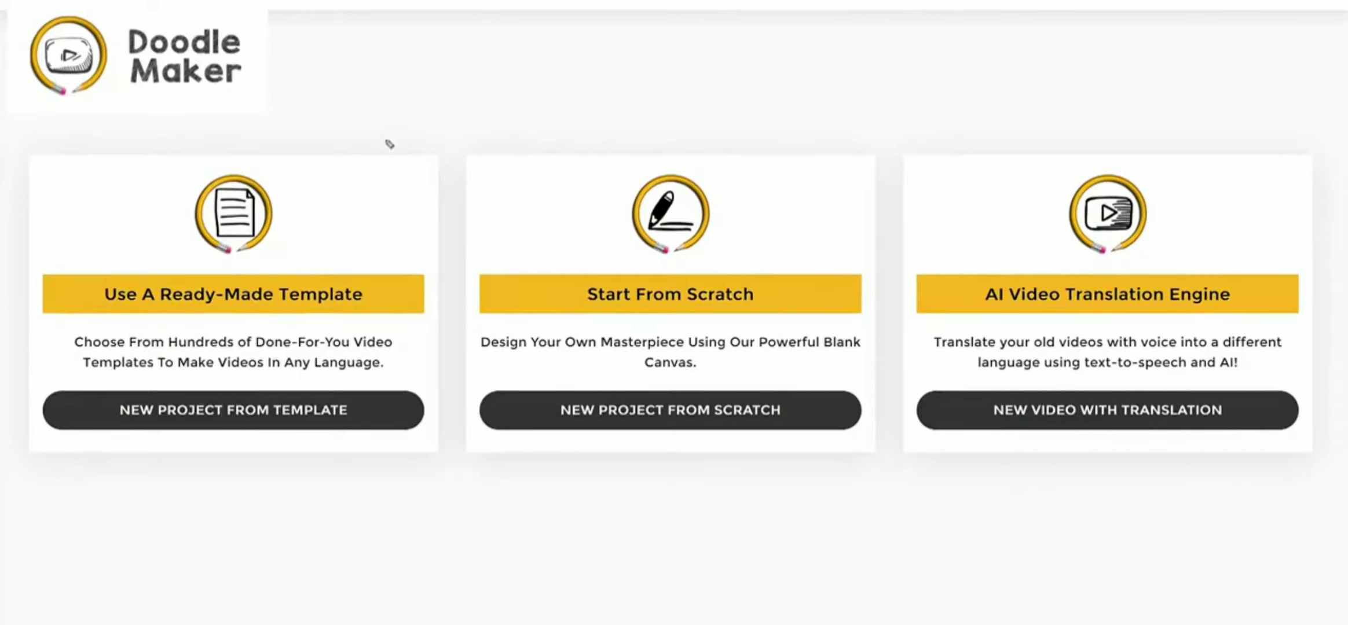
{"action": "mouse_move", "coordinate": [389, 143]}
{"action": "left_mouse_down"}
{"action": "mouse_move", "coordinate": [373, 207]}
{"action": "mouse_move", "coordinate": [319, 269]}
{"action": "mouse_move", "coordinate": [348, 263]}
{"action": "left_mouse_up"}
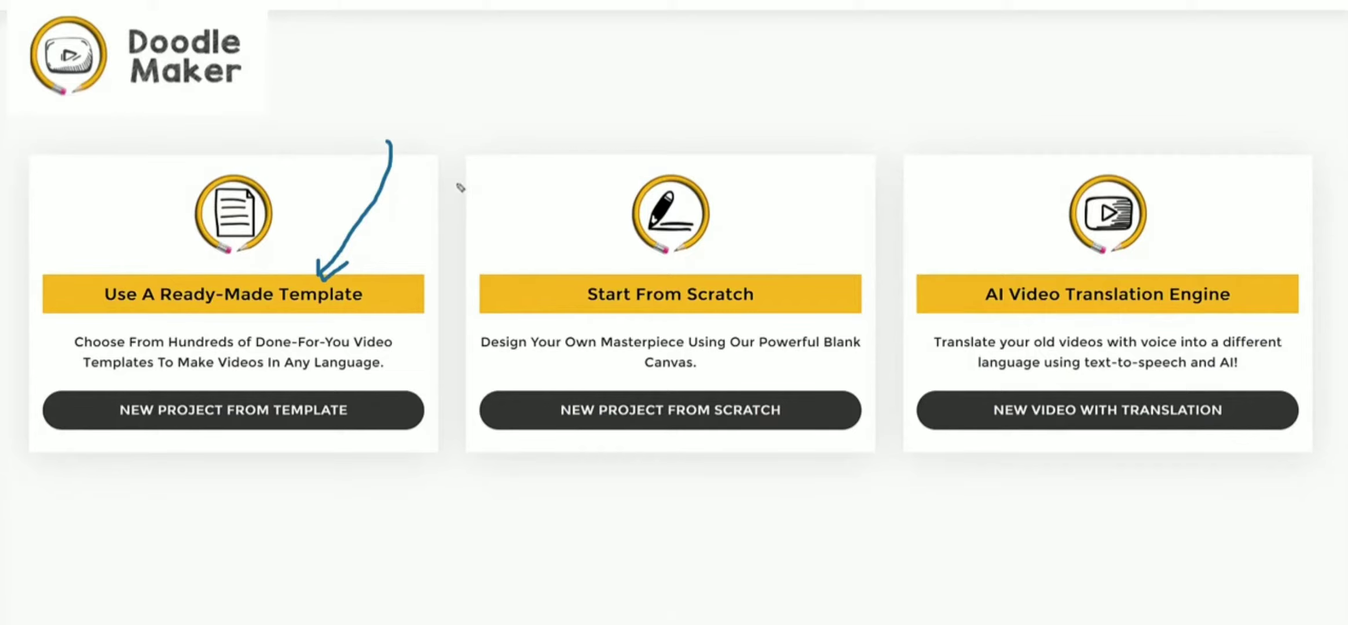
{"action": "mouse_move", "coordinate": [799, 123]}
{"action": "left_mouse_down"}
{"action": "mouse_move", "coordinate": [772, 231]}
{"action": "mouse_move", "coordinate": [728, 280]}
{"action": "mouse_move", "coordinate": [727, 257]}
{"action": "mouse_move", "coordinate": [756, 269]}
{"action": "left_mouse_up"}
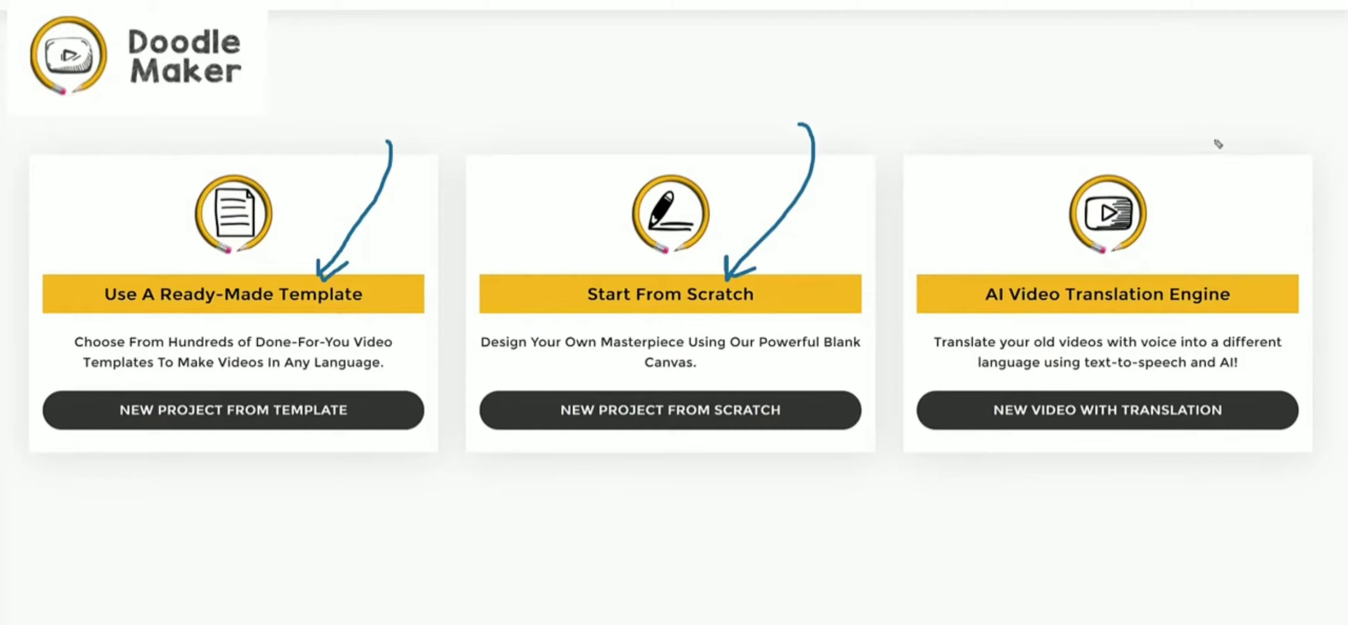
- Start a new project from a ready-made template and browse the whiteboard, glassboard and blackboard templates
{"action": "left_click", "coordinate": [244, 408]}
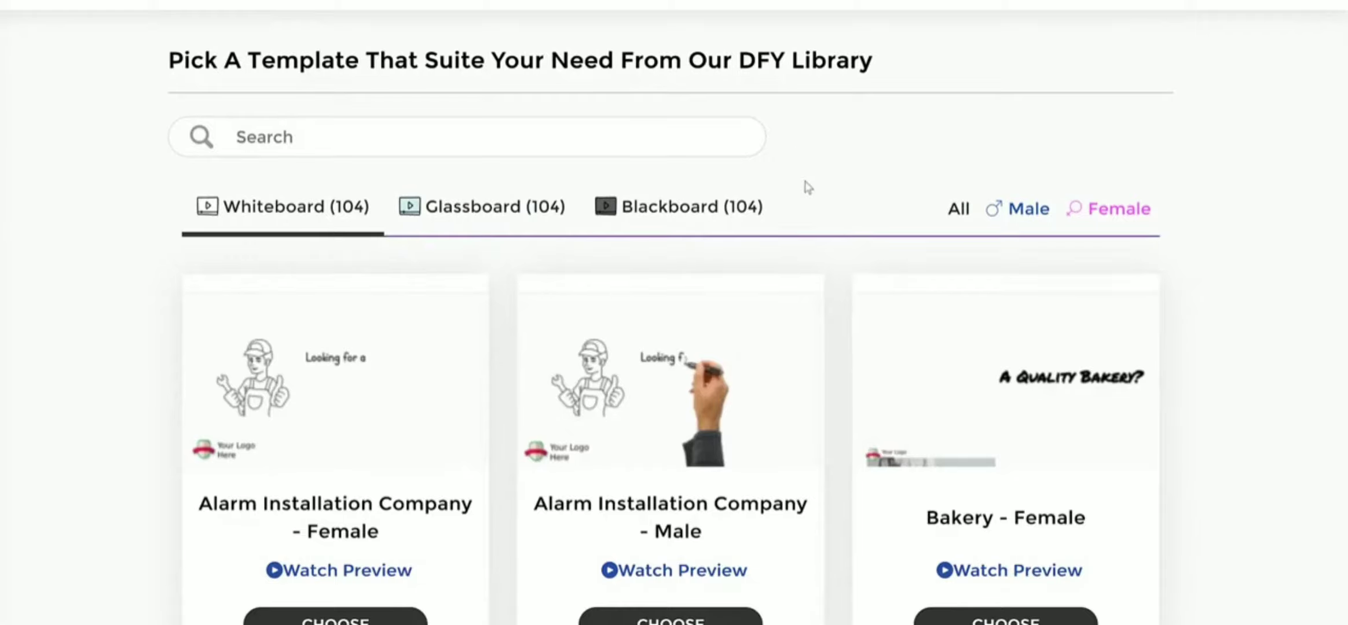
{"action": "left_click_drag", "start_coordinate": [816, 199], "coordinate": [231, 171]}
{"action": "left_click", "coordinate": [139, 190]}
{"action": "scroll", "coordinate": [666, 249], "scroll_direction": "down", "scroll_amount": 3}
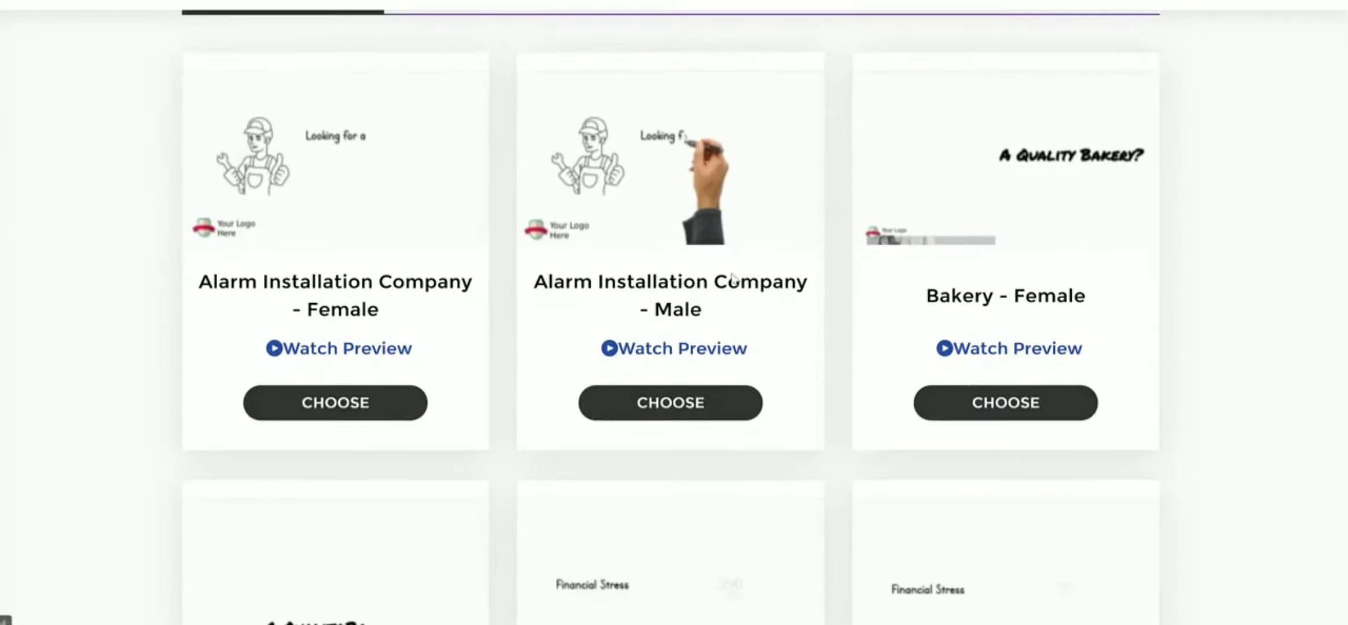
{"action": "scroll", "coordinate": [698, 260], "scroll_direction": "up", "scroll_amount": 3}
{"action": "left_click", "coordinate": [507, 206]}
{"action": "scroll", "coordinate": [875, 354], "scroll_direction": "down", "scroll_amount": 5}
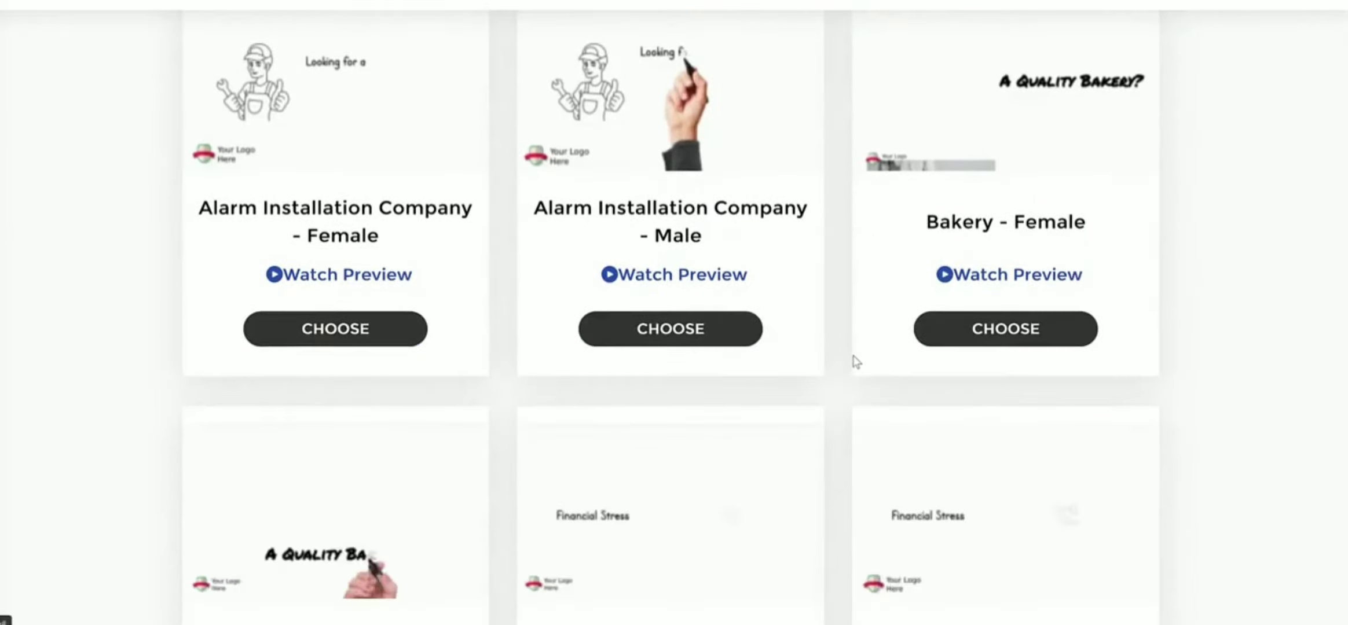
{"action": "scroll", "coordinate": [854, 359], "scroll_direction": "down", "scroll_amount": 4}
{"action": "scroll", "coordinate": [854, 359], "scroll_direction": "up", "scroll_amount": 9}
{"action": "left_click", "coordinate": [692, 207]}
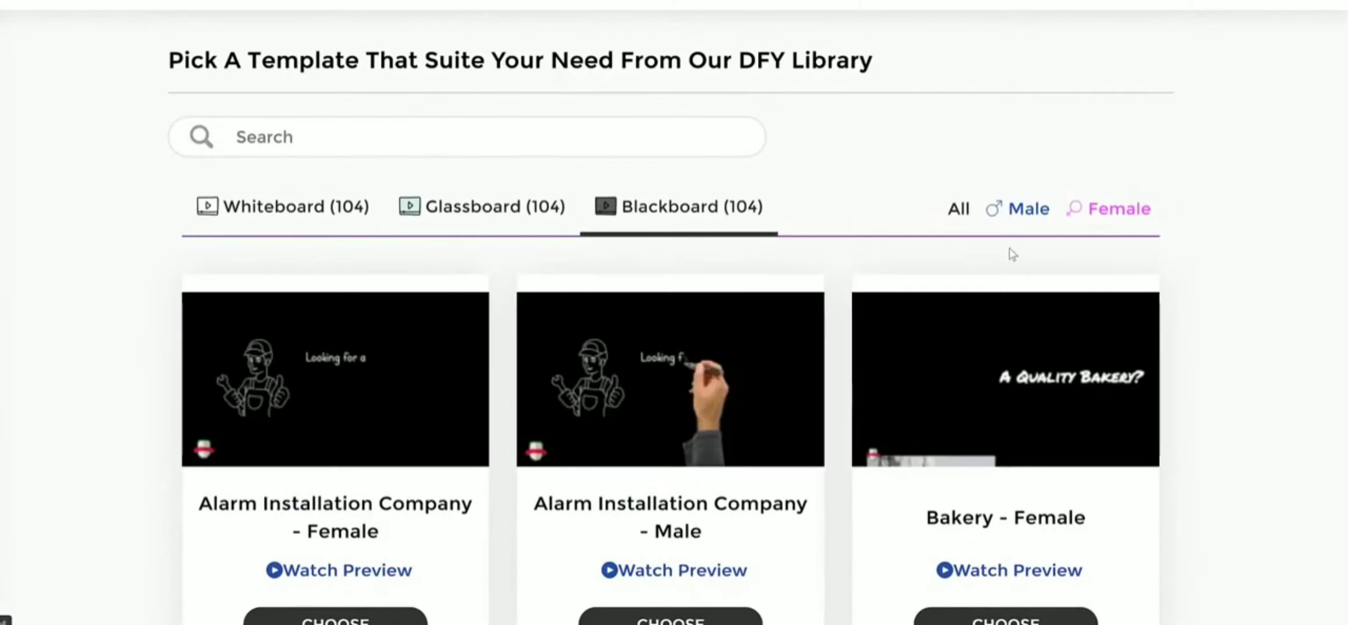
- Filter the blackboard templates by male voice, and switch the filter to female voice
{"action": "left_click", "coordinate": [994, 219]}
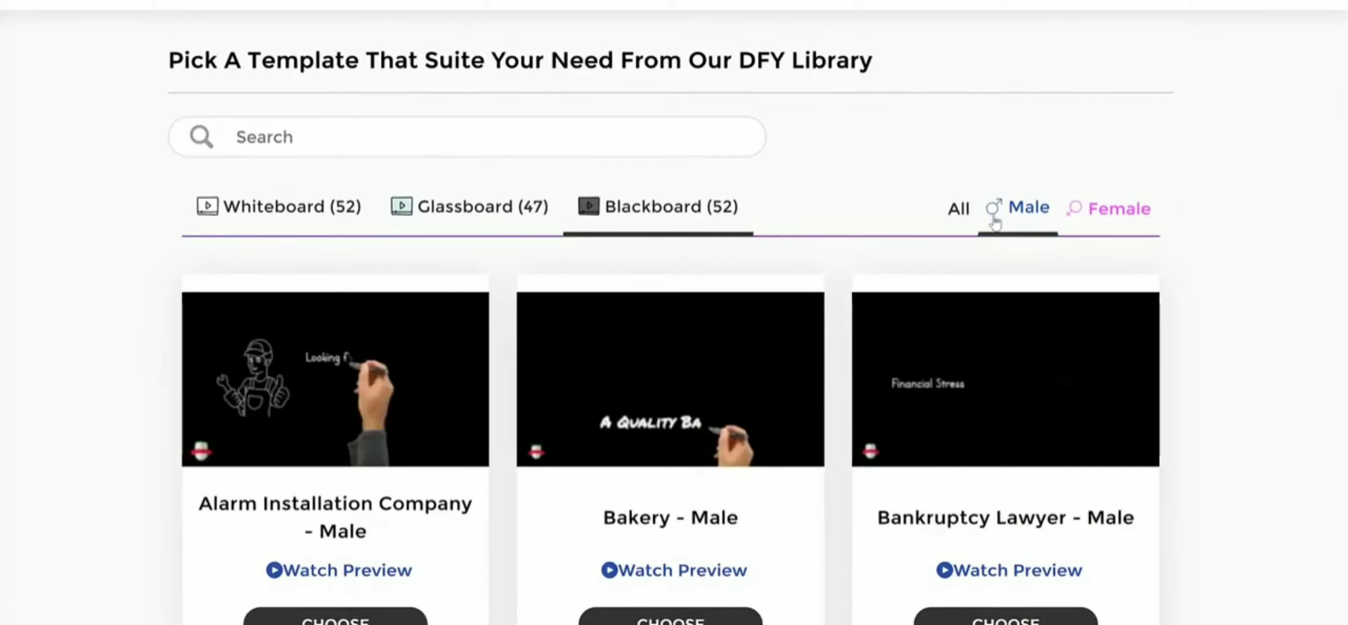
{"action": "left_click", "coordinate": [1076, 218]}
{"action": "scroll", "coordinate": [845, 295], "scroll_direction": "down", "scroll_amount": 5}
{"action": "scroll", "coordinate": [847, 298], "scroll_direction": "up", "scroll_amount": 5}
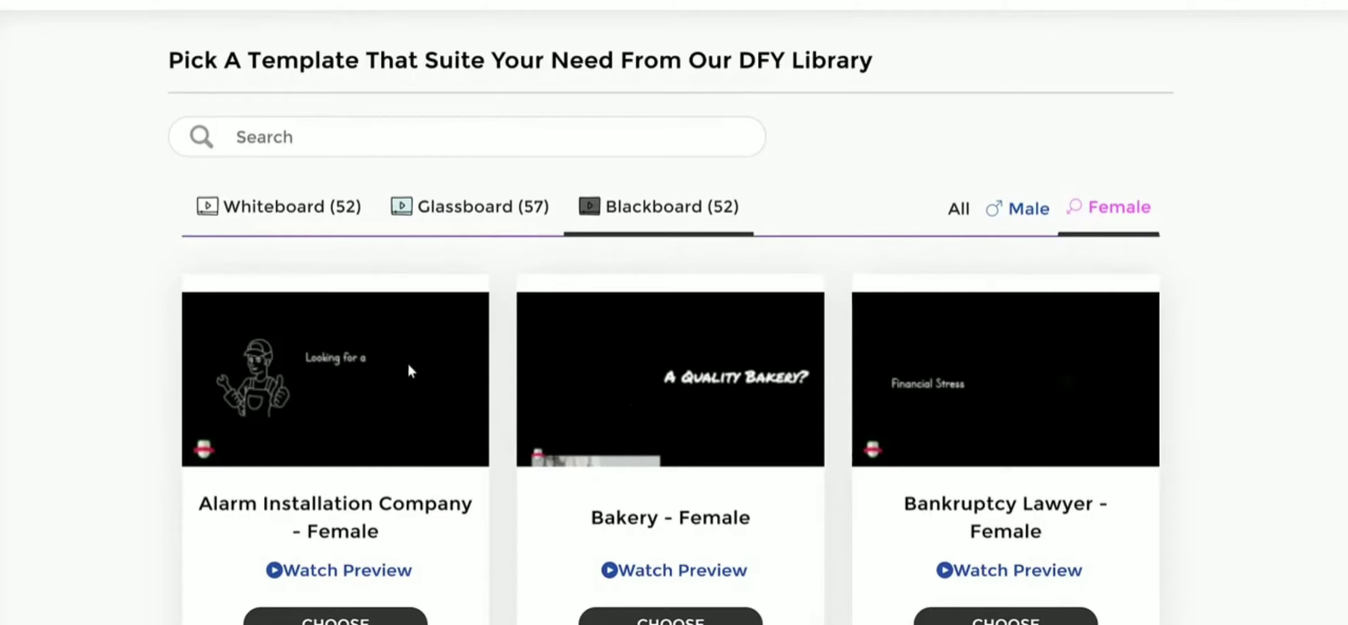
- Choose the Bakery - Female template from the whiteboard templates
{"action": "left_click", "coordinate": [278, 216]}
{"action": "scroll", "coordinate": [641, 416], "scroll_direction": "down", "scroll_amount": 4}
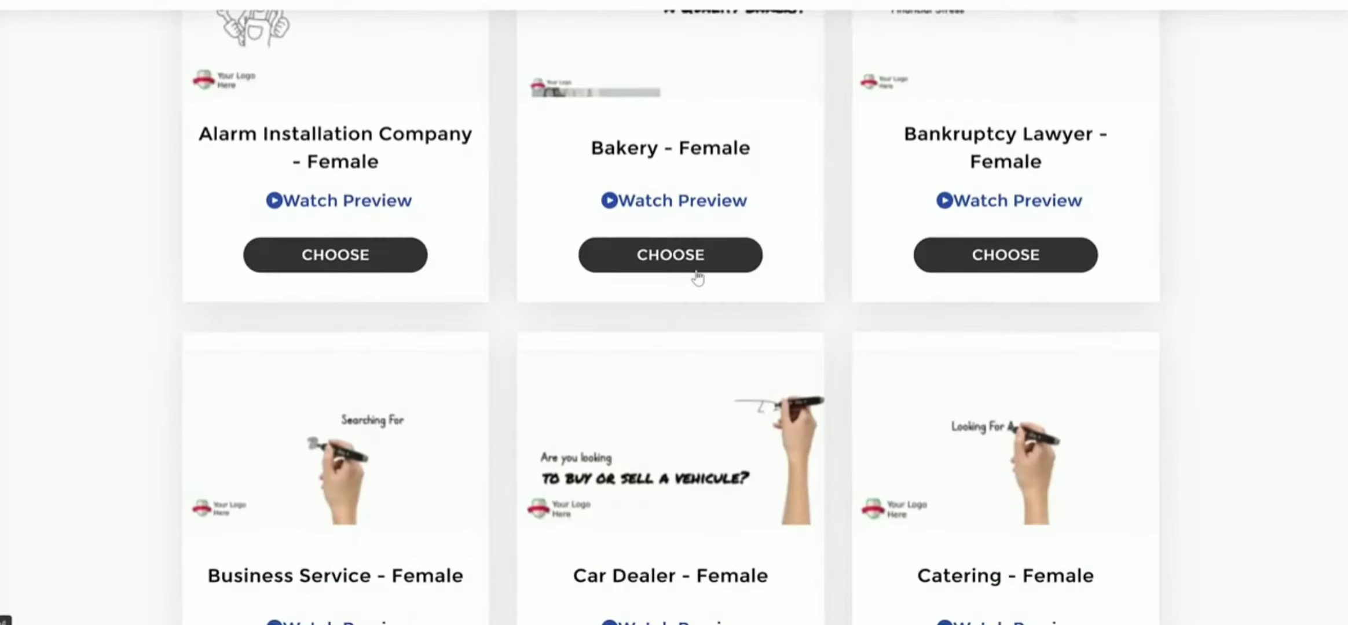
{"action": "left_click", "coordinate": [698, 411]}
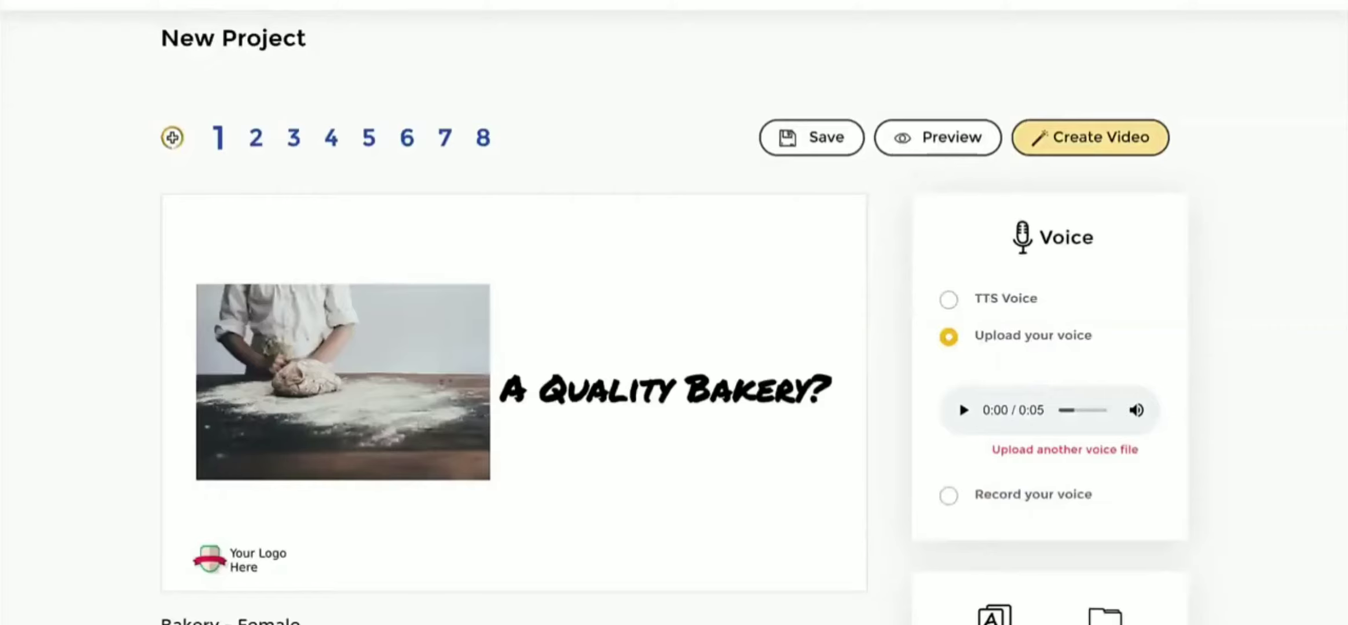
{"action": "mouse_move", "coordinate": [171, 523]}
{"action": "left_mouse_down"}
{"action": "mouse_move", "coordinate": [310, 565]}
{"action": "mouse_move", "coordinate": [167, 517]}
{"action": "left_mouse_up"}
{"action": "left_click_drag", "start_coordinate": [435, 508], "coordinate": [339, 550]}
{"action": "left_click_drag", "start_coordinate": [353, 517], "coordinate": [388, 557]}
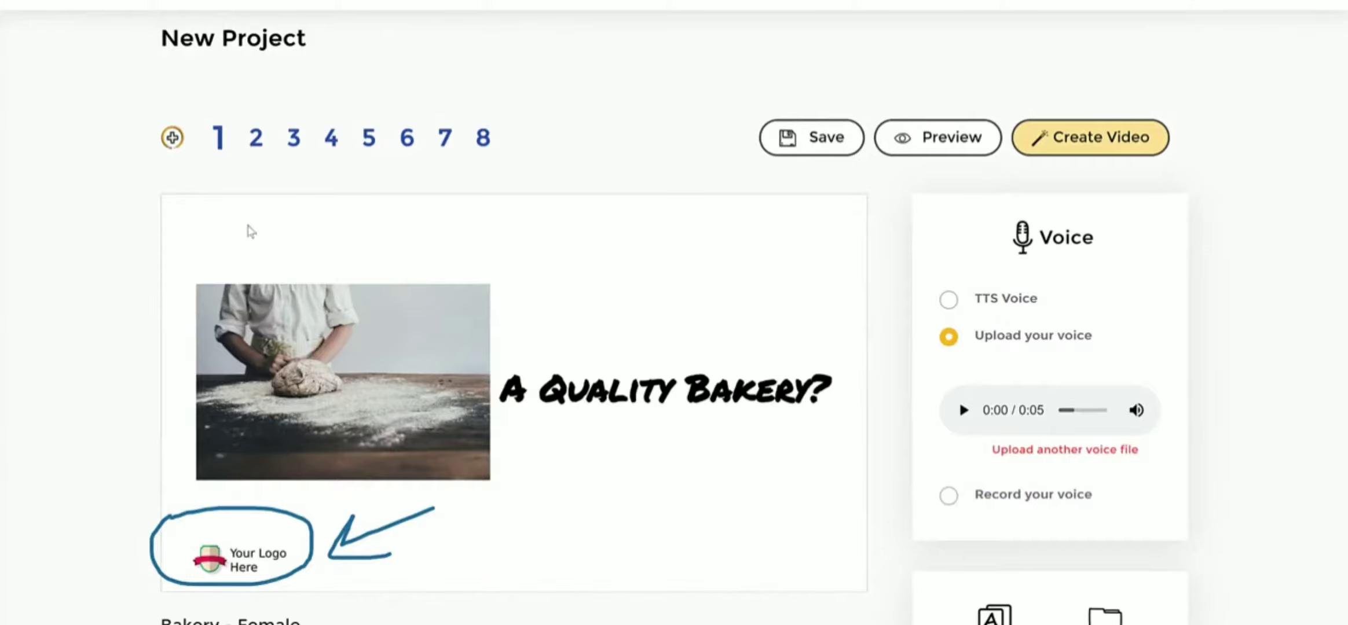
- Look through slides 2 to 7 of the bakery template and return to slide 1
{"action": "left_click", "coordinate": [255, 139]}
{"action": "left_click", "coordinate": [294, 139]}
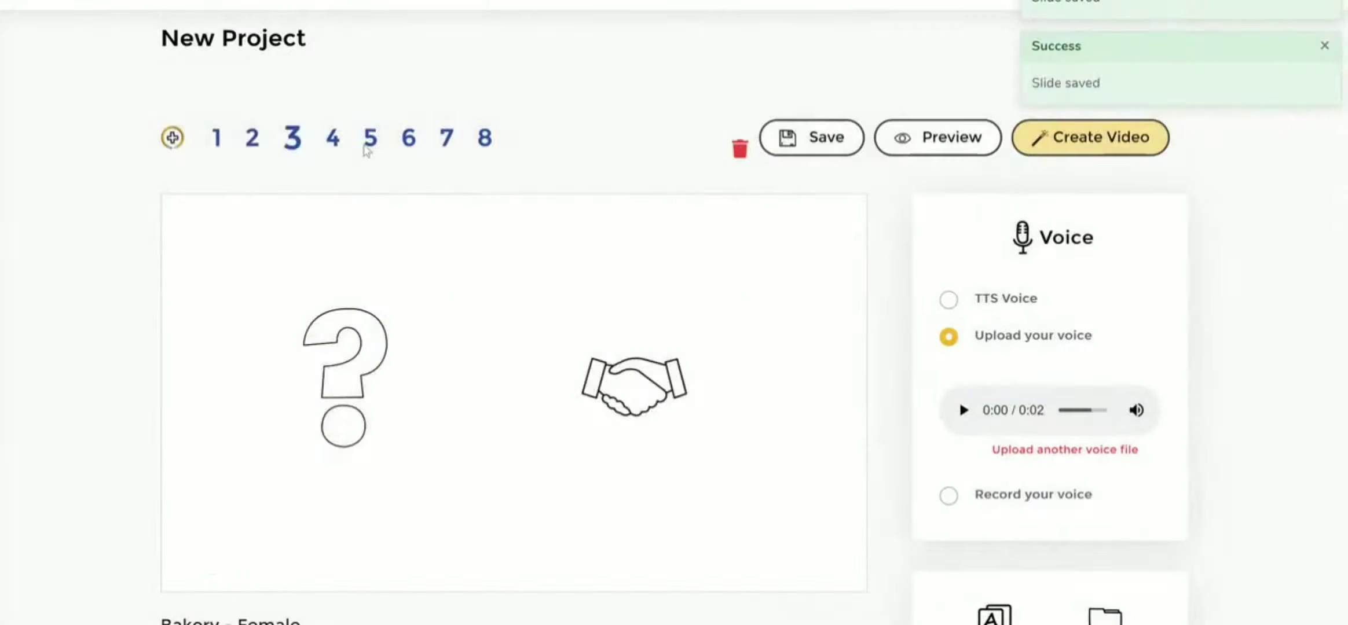
{"action": "left_click", "coordinate": [333, 140]}
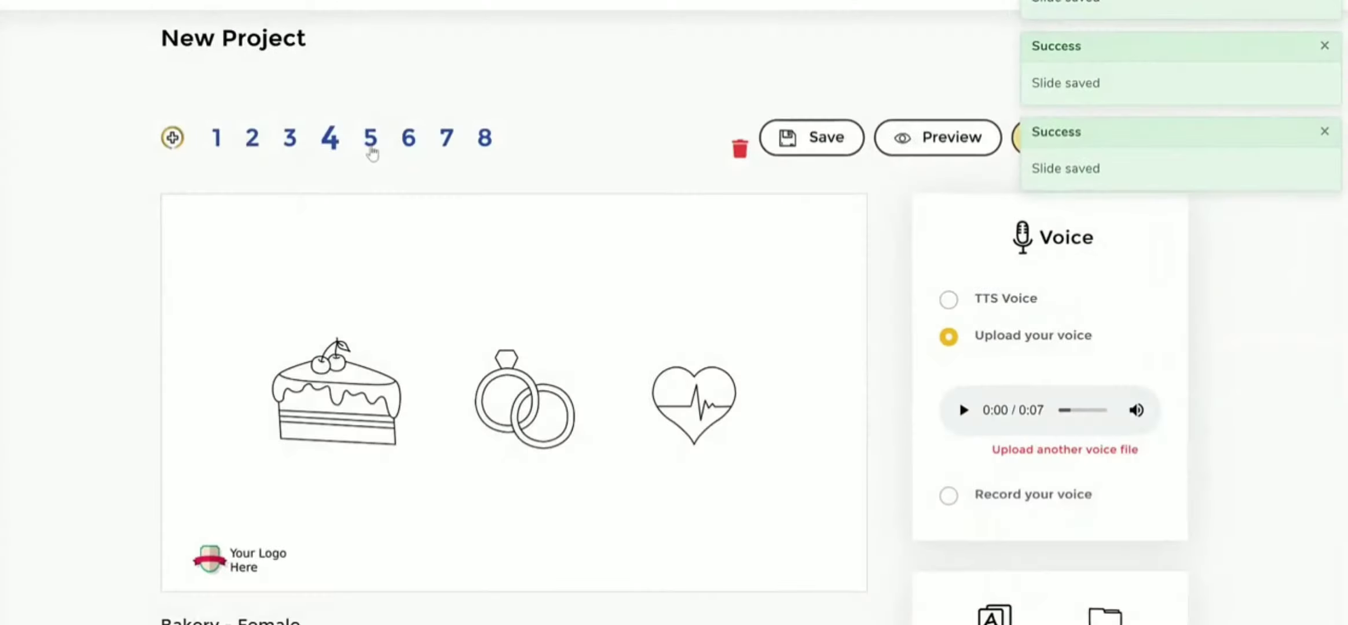
{"action": "left_click", "coordinate": [369, 141]}
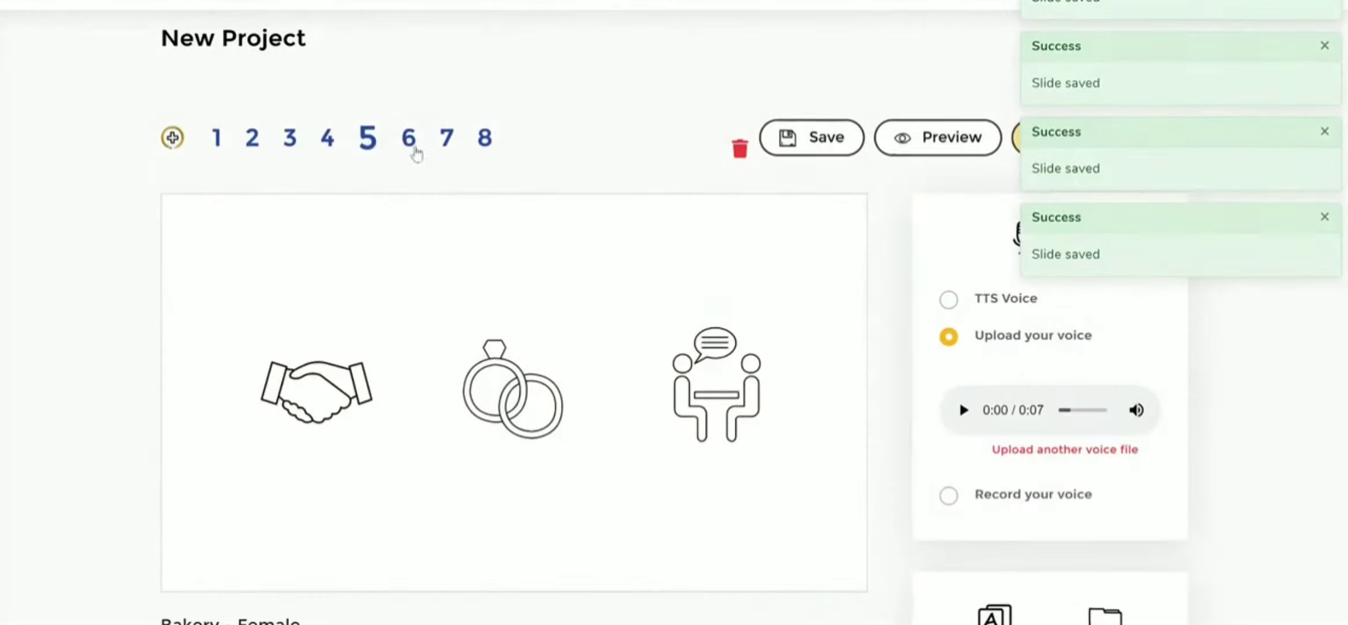
{"action": "left_click", "coordinate": [412, 148]}
{"action": "left_click", "coordinate": [440, 148]}
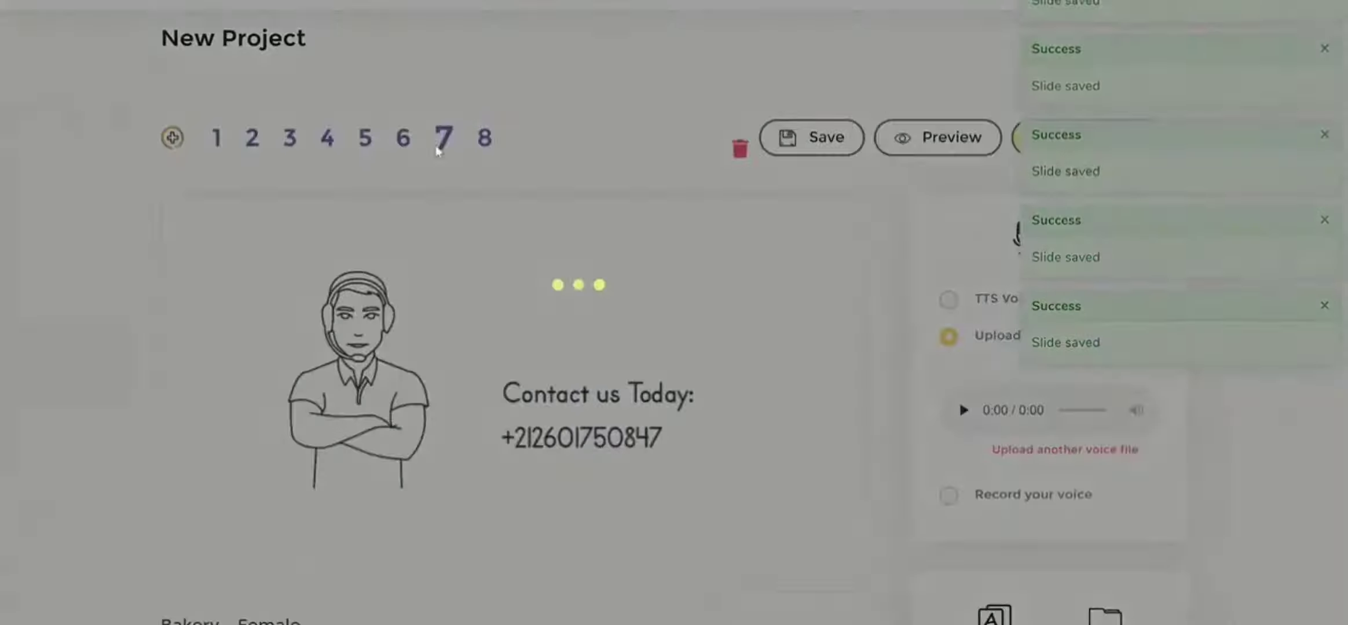
{"action": "left_click", "coordinate": [218, 140]}
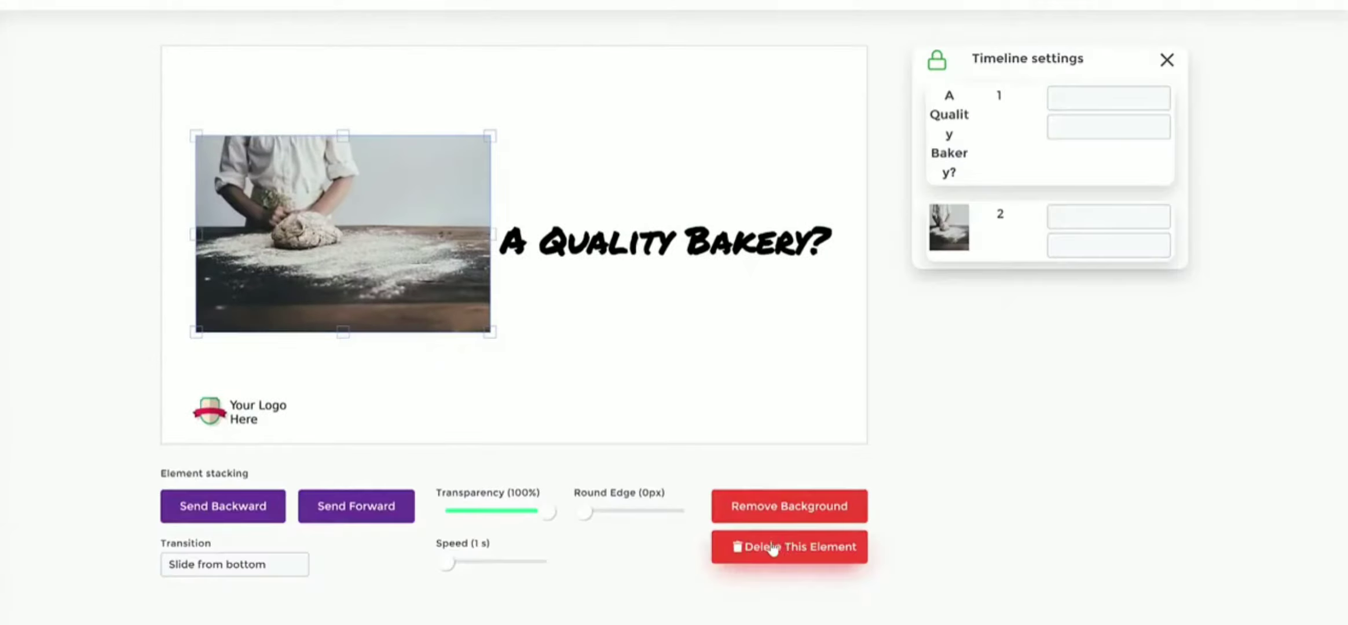
- Delete the baker photo from slide 1 and open the media library
{"action": "left_click", "coordinate": [782, 550]}
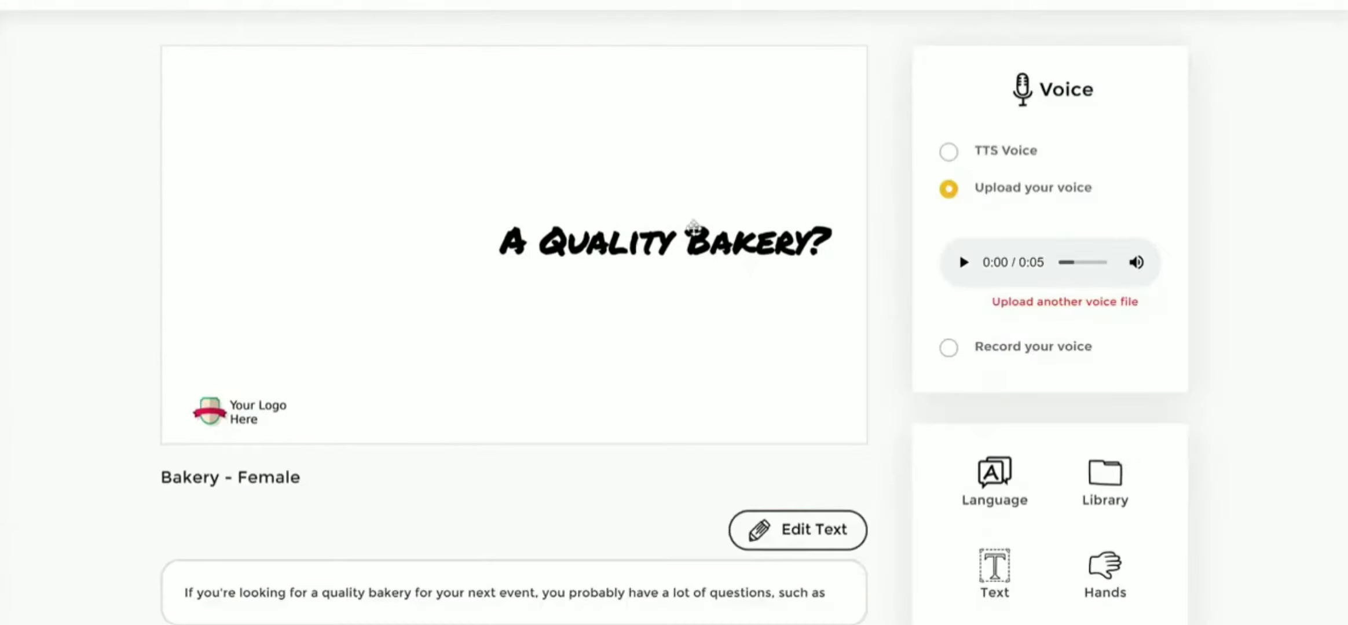
{"action": "left_click", "coordinate": [1107, 476]}
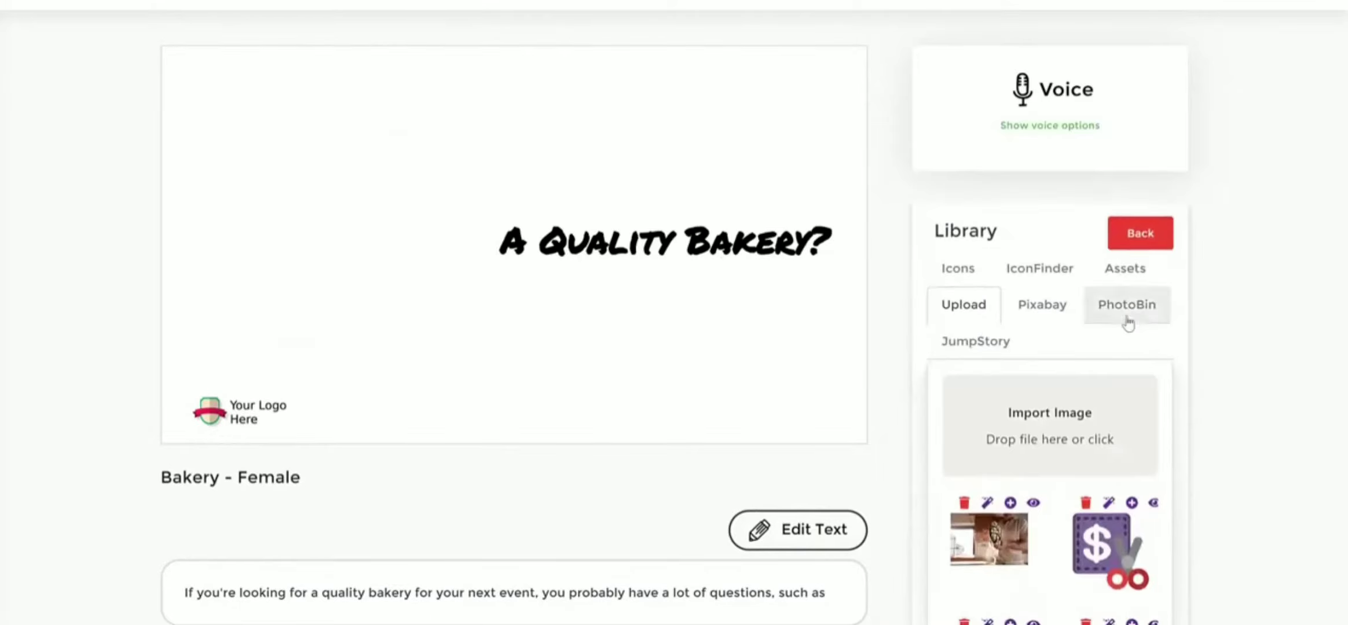
{"action": "scroll", "coordinate": [1125, 322], "scroll_direction": "down", "scroll_amount": 3}
{"action": "scroll", "coordinate": [1125, 322], "scroll_direction": "up", "scroll_amount": 3}
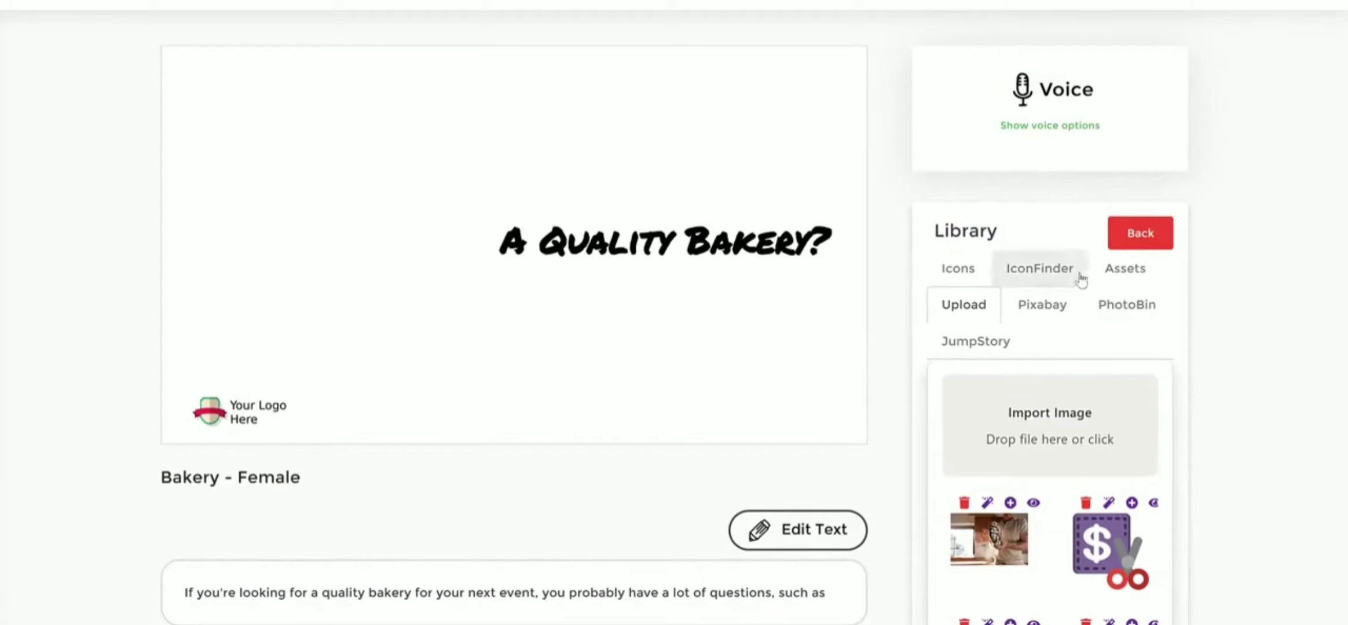
- Add the colour asset of three people celebrating around a cake table to slide 1
{"action": "left_click", "coordinate": [1132, 277]}
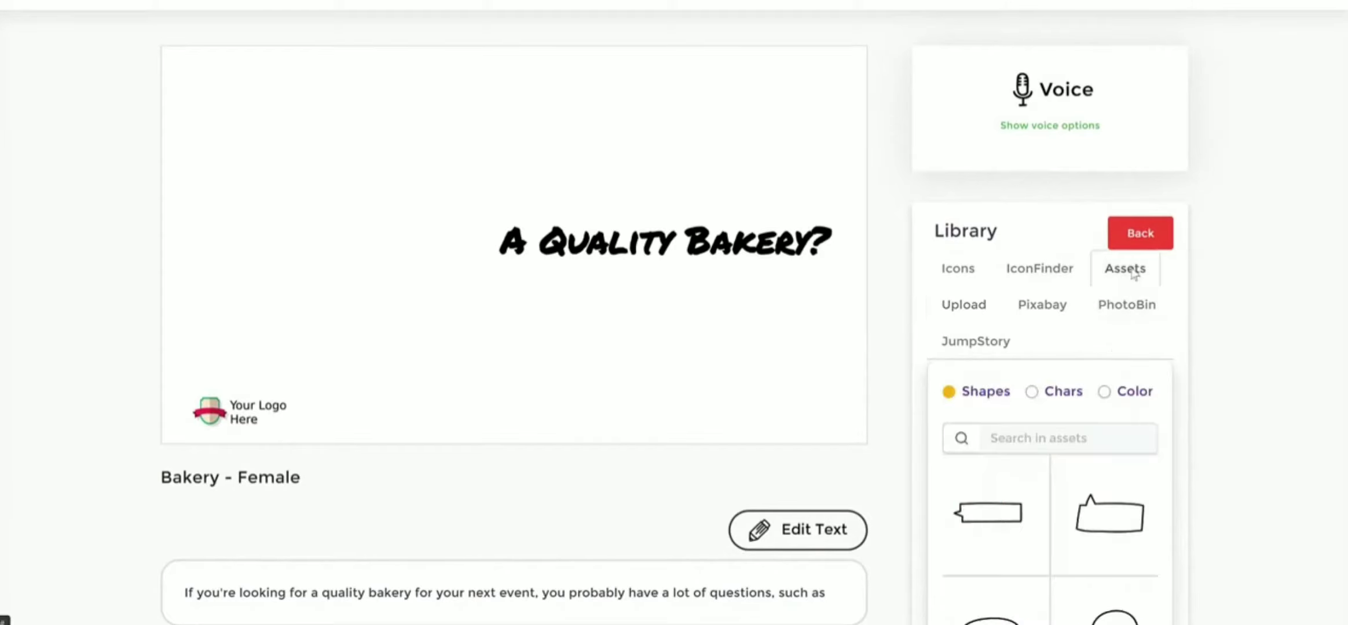
{"action": "left_click", "coordinate": [1105, 393]}
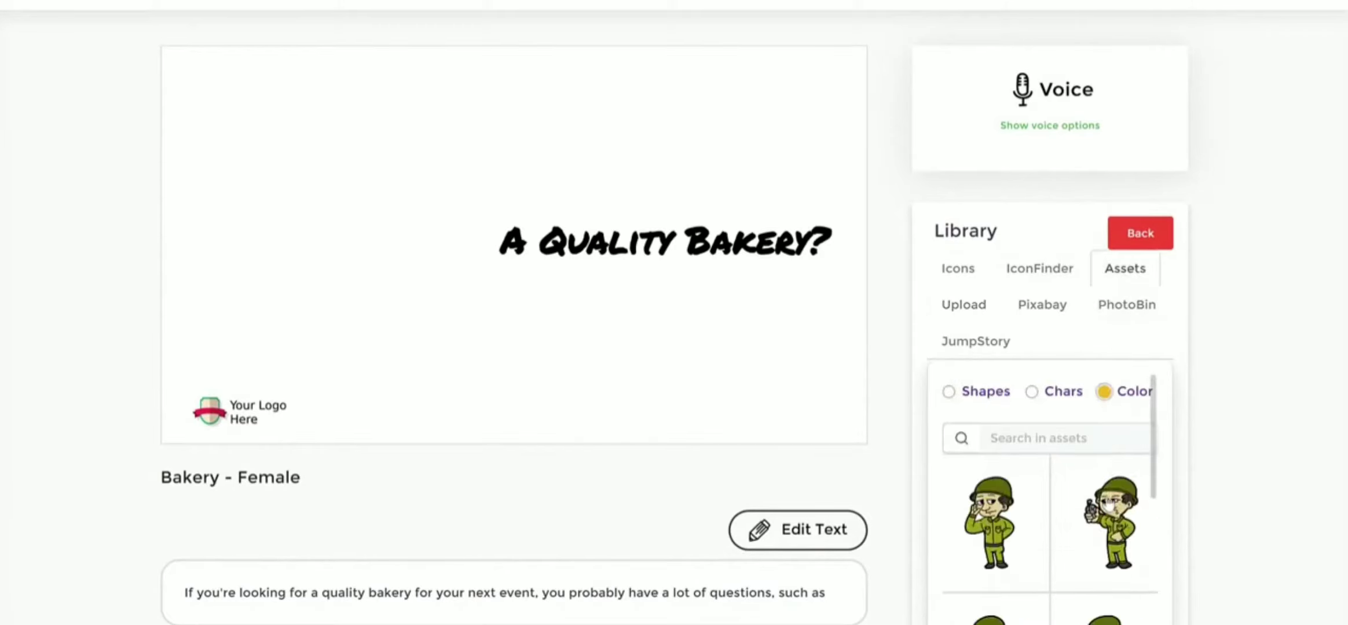
{"action": "scroll", "coordinate": [1115, 423], "scroll_direction": "down", "scroll_amount": 10}
{"action": "scroll", "coordinate": [1114, 432], "scroll_direction": "up", "scroll_amount": 5}
{"action": "scroll", "coordinate": [1066, 423], "scroll_direction": "down", "scroll_amount": 3}
{"action": "scroll", "coordinate": [1072, 341], "scroll_direction": "down", "scroll_amount": 4}
{"action": "left_click", "coordinate": [1070, 407]}
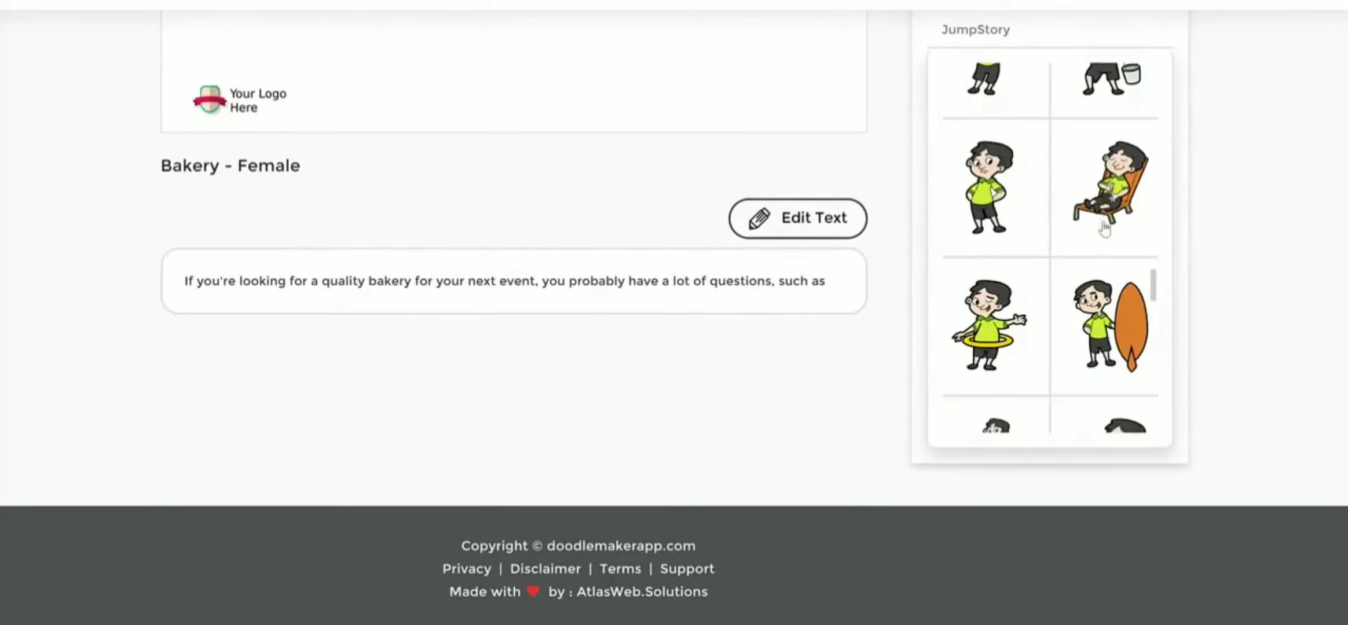
{"action": "scroll", "coordinate": [1071, 290], "scroll_direction": "up", "scroll_amount": 3}
{"action": "scroll", "coordinate": [1210, 246], "scroll_direction": "up", "scroll_amount": 4}
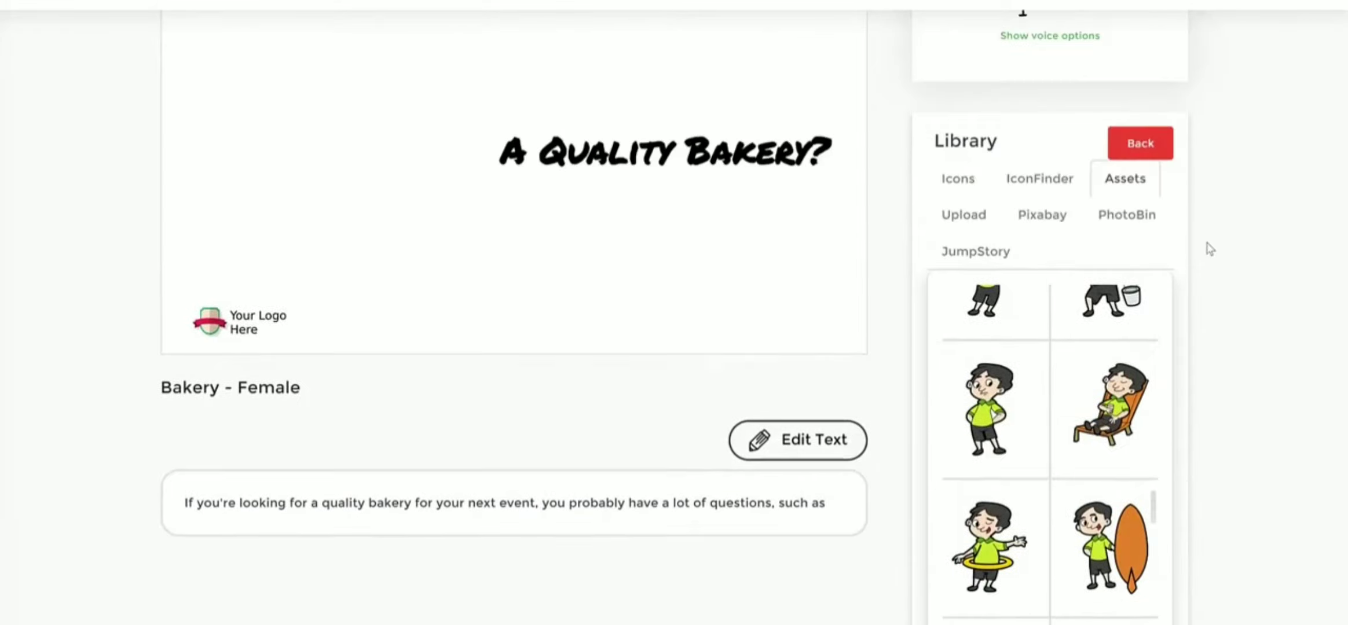
{"action": "scroll", "coordinate": [1075, 301], "scroll_direction": "down", "scroll_amount": 6}
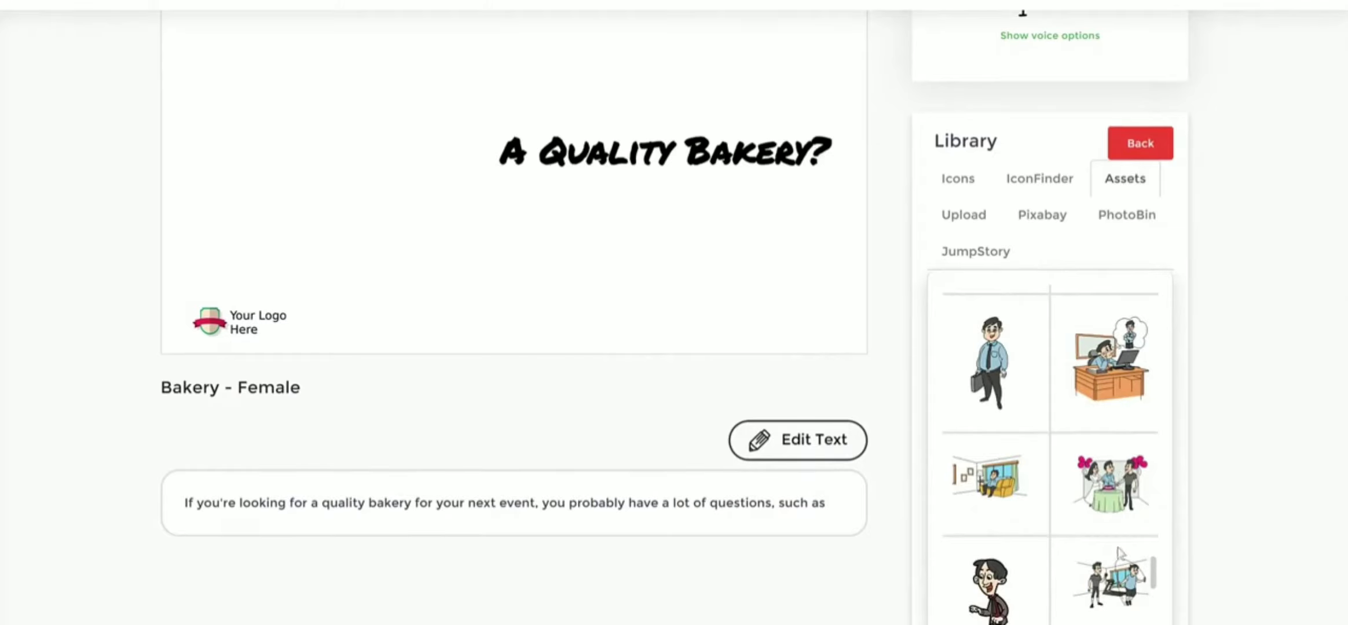
{"action": "left_click", "coordinate": [1121, 481]}
{"action": "scroll", "coordinate": [846, 294], "scroll_direction": "up", "scroll_amount": 3}
- Enlarge the celebration illustration in the upper-left area of the slide and place the "A Quality Bakery?" title below it
{"action": "left_click_drag", "start_coordinate": [225, 182], "coordinate": [250, 234]}
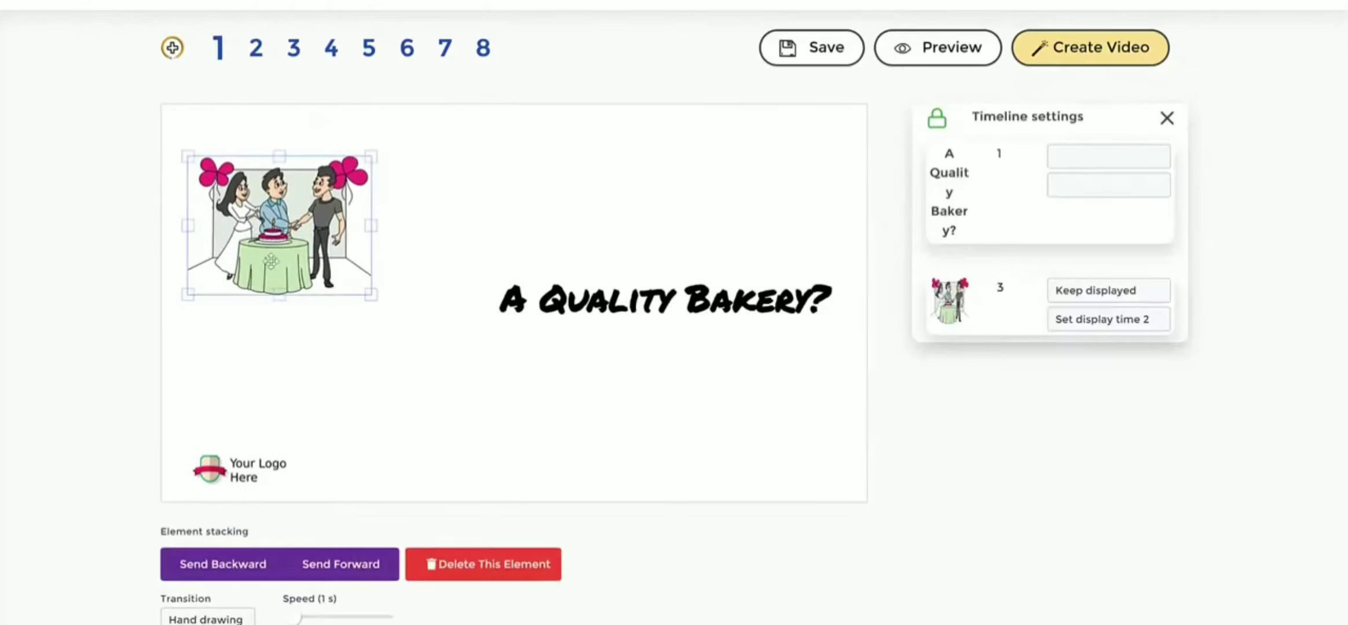
{"action": "left_click_drag", "start_coordinate": [372, 299], "coordinate": [449, 404]}
{"action": "mouse_move", "coordinate": [360, 268]}
{"action": "left_mouse_down"}
{"action": "mouse_move", "coordinate": [338, 270]}
{"action": "mouse_move", "coordinate": [351, 269]}
{"action": "left_mouse_up"}
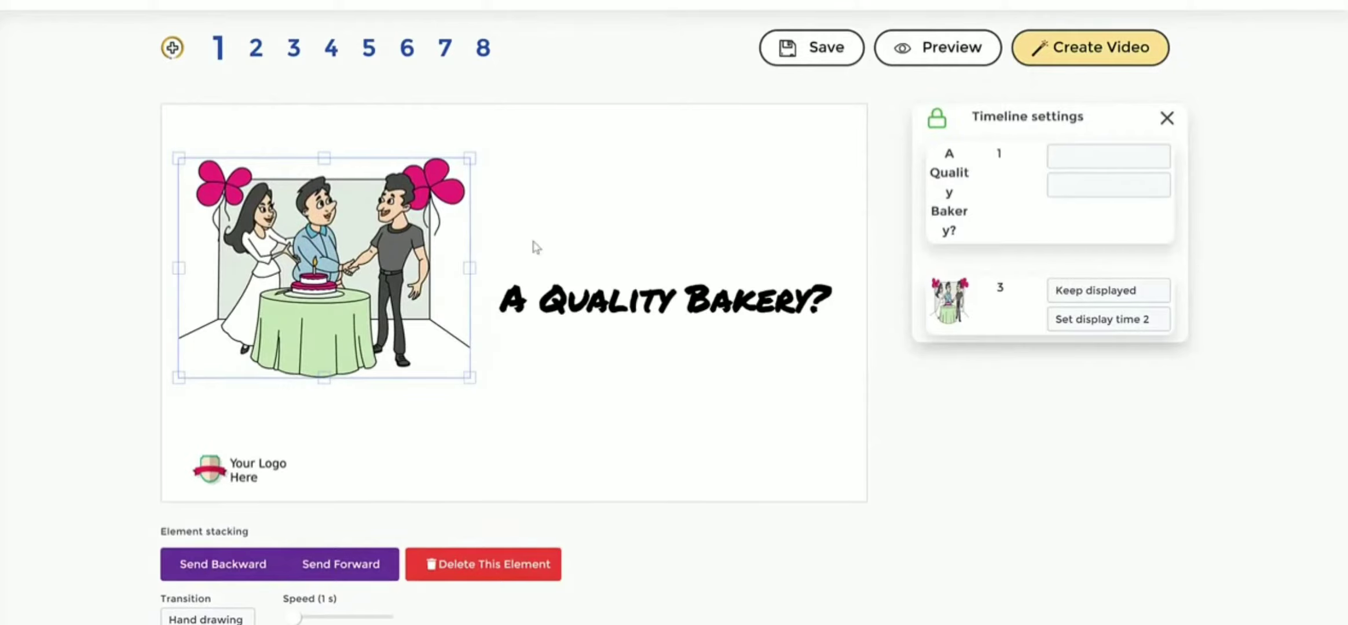
{"action": "left_click", "coordinate": [572, 220]}
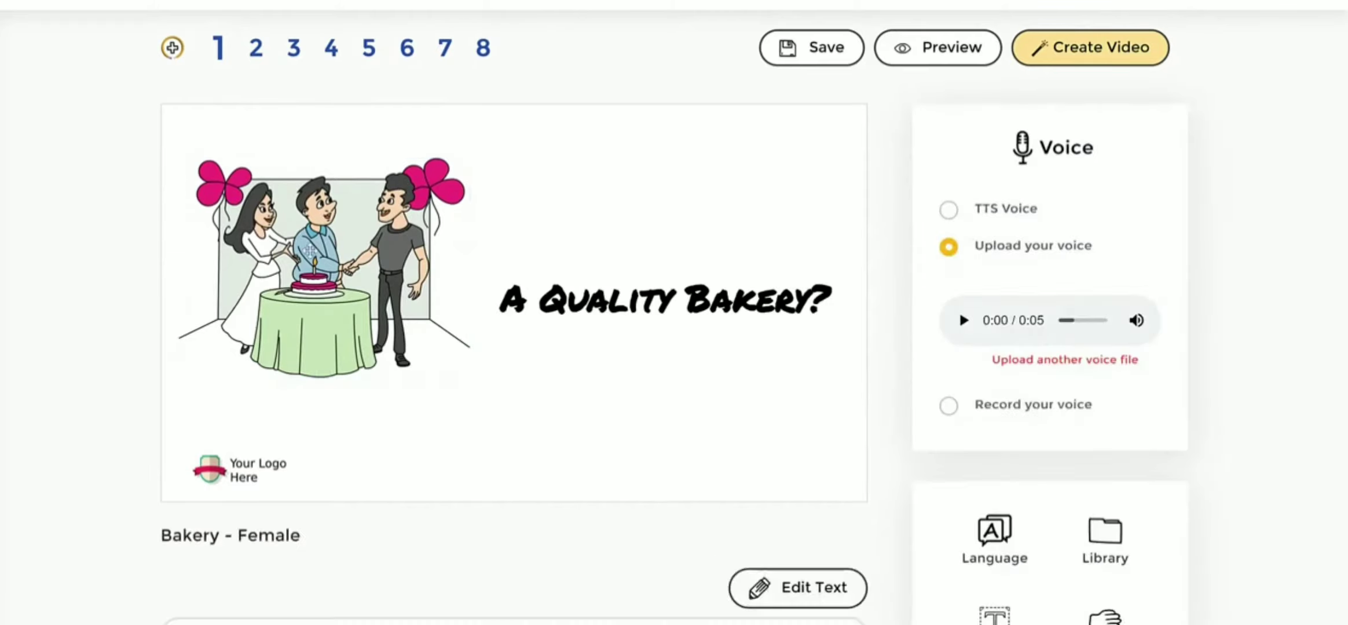
{"action": "left_click", "coordinate": [382, 255]}
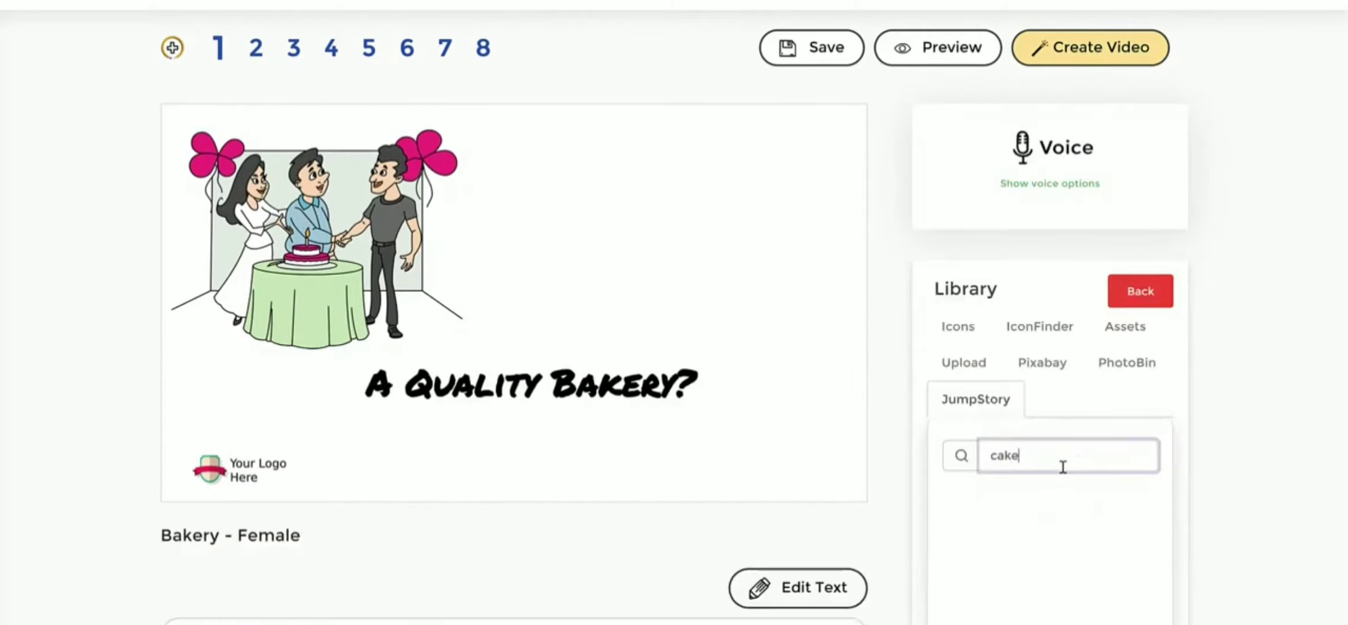
- Search the JumpStory library for "cake" and add the cupcake with the heart to slide 1
{"action": "key", "text": "Return"}
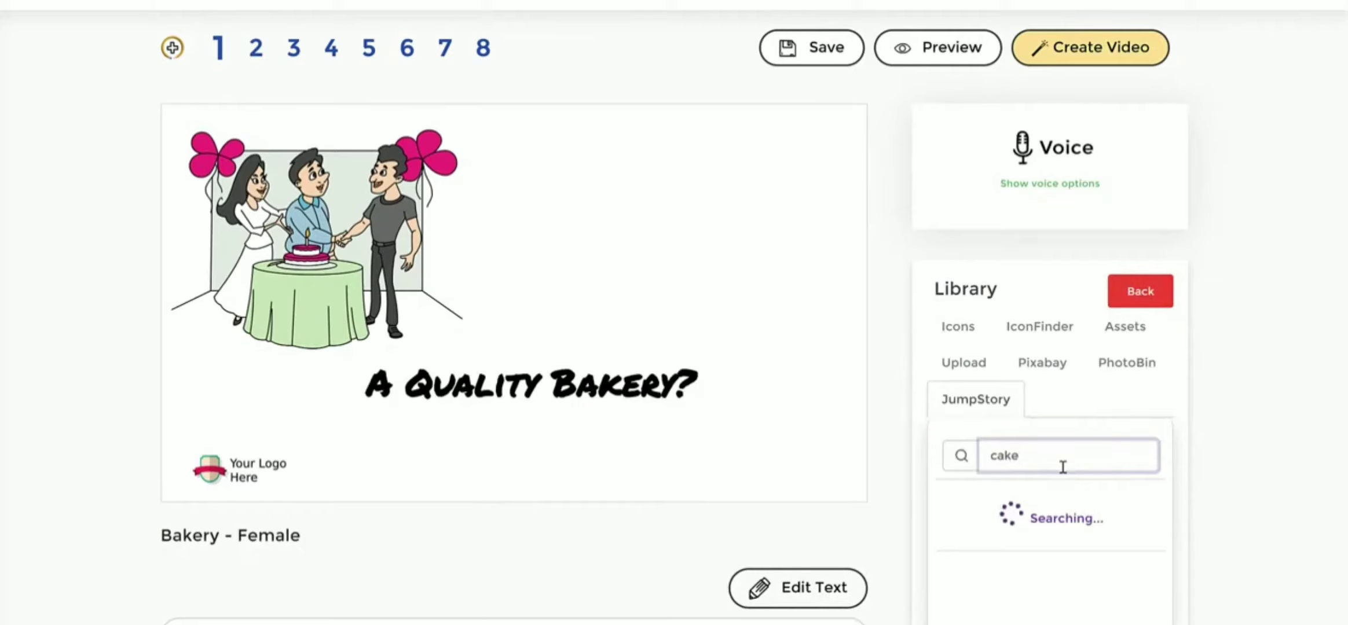
{"action": "scroll", "coordinate": [1244, 338], "scroll_direction": "down", "scroll_amount": 1}
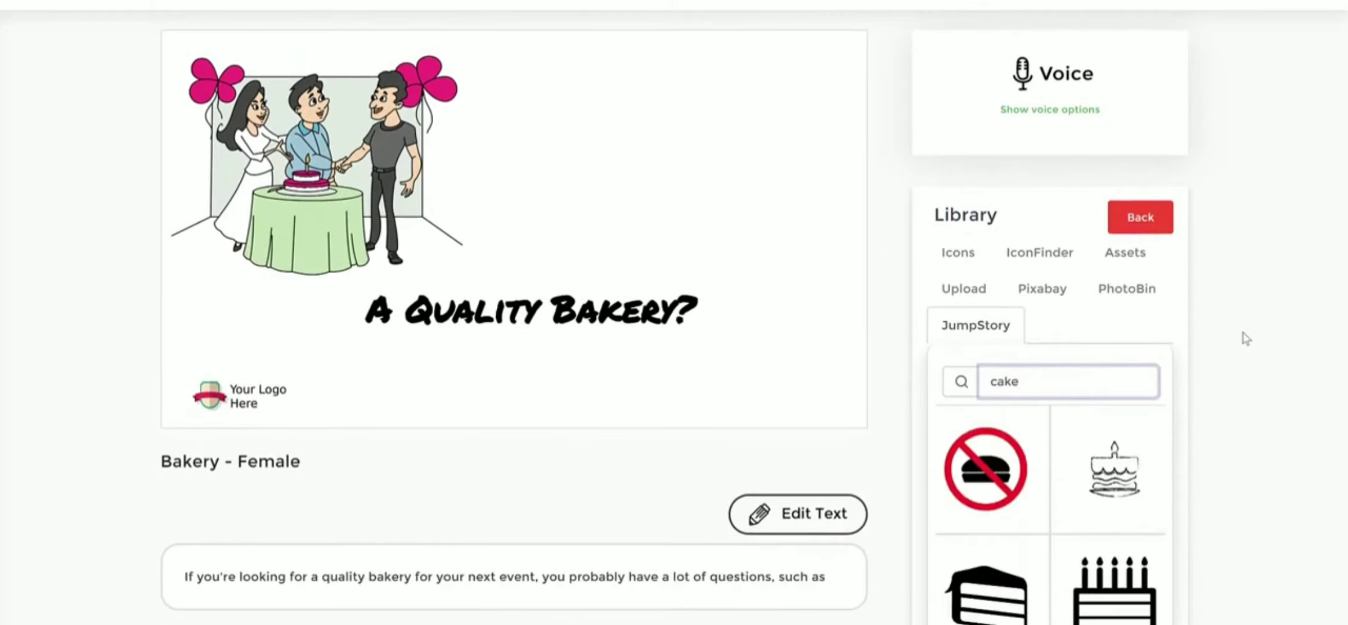
{"action": "scroll", "coordinate": [1244, 338], "scroll_direction": "down", "scroll_amount": 1}
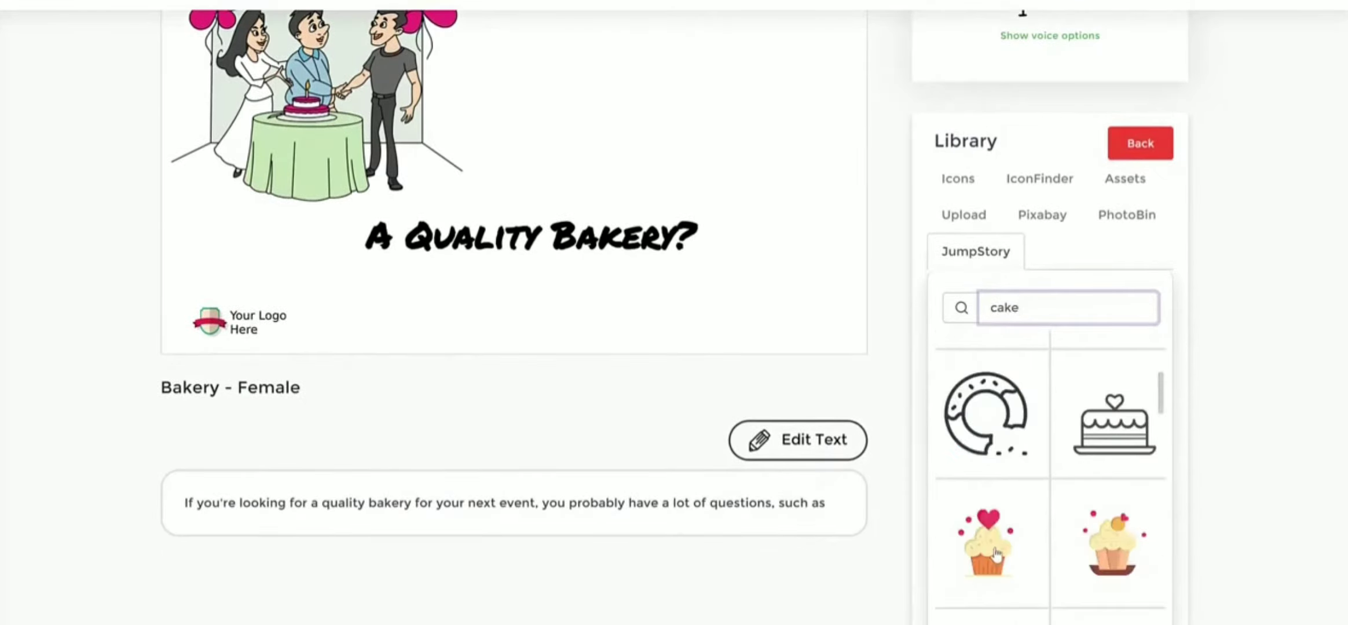
{"action": "left_click", "coordinate": [1154, 455]}
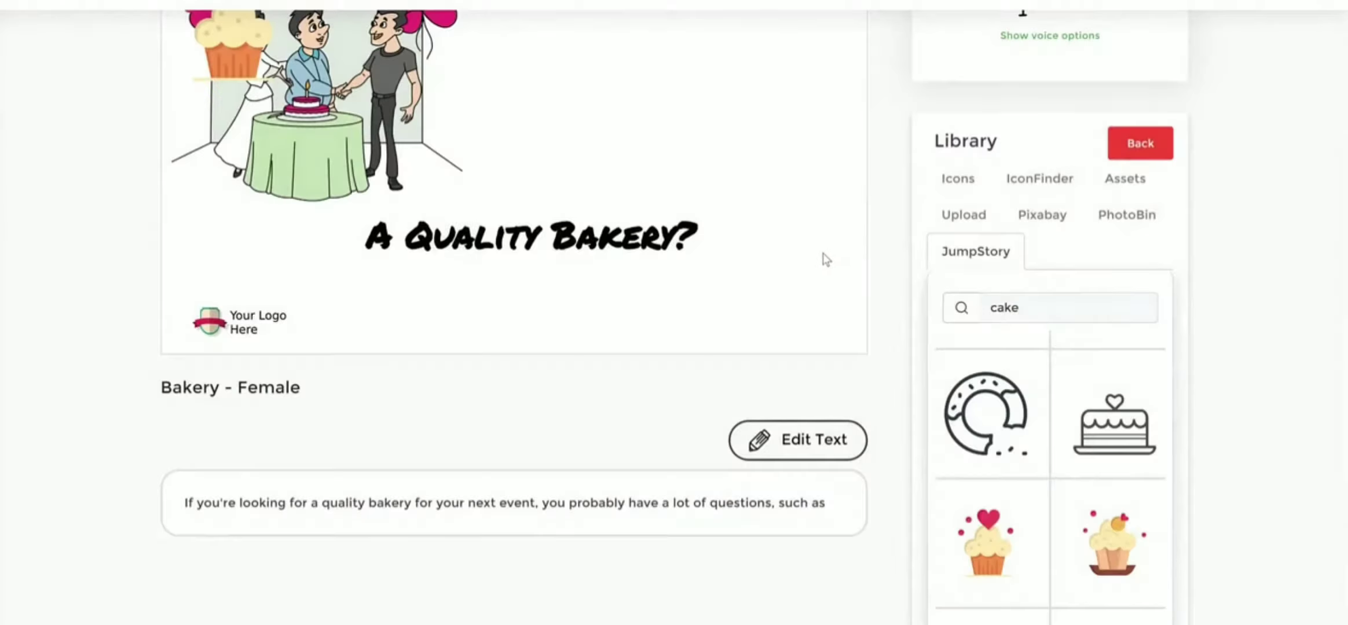
- Move the cupcake to the upper-right area of the slide and enlarge it
{"action": "scroll", "coordinate": [825, 255], "scroll_direction": "up", "scroll_amount": 3}
{"action": "left_click_drag", "start_coordinate": [243, 259], "coordinate": [683, 276]}
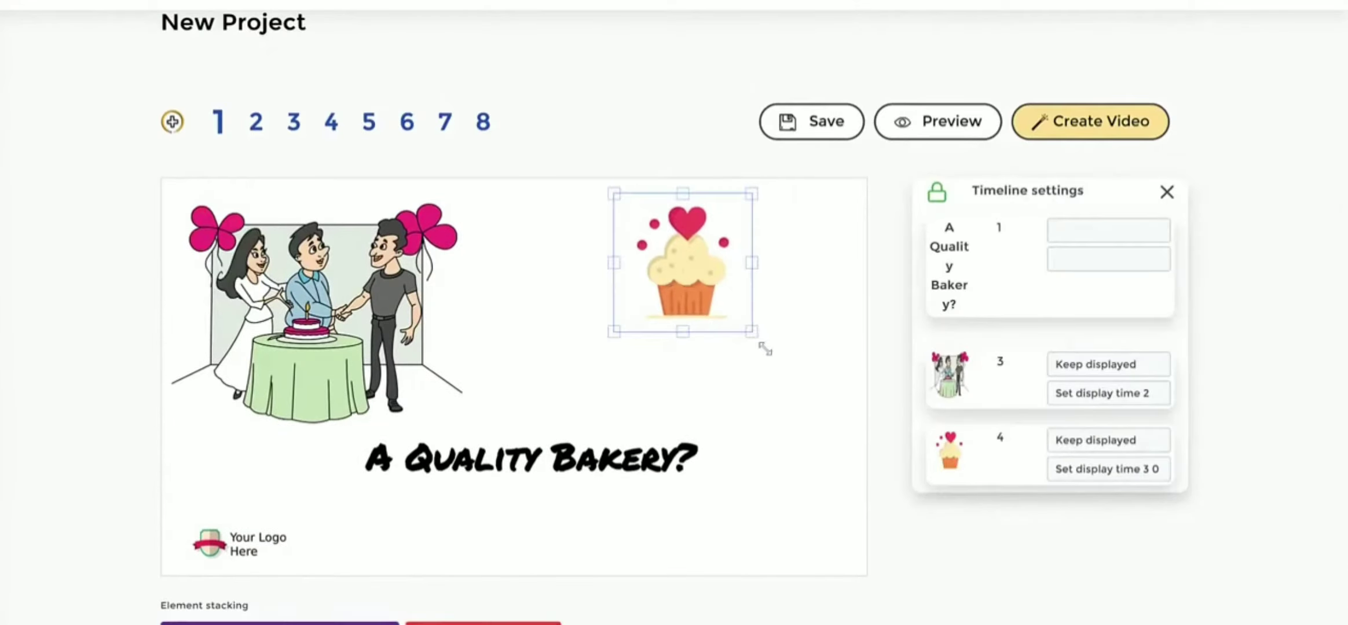
{"action": "left_click_drag", "start_coordinate": [753, 332], "coordinate": [806, 413]}
{"action": "left_click_drag", "start_coordinate": [673, 262], "coordinate": [649, 278]}
- Set the cupcake's transition to Hand drawing with a speed of 1.5 s
{"action": "scroll", "coordinate": [226, 563], "scroll_direction": "down", "scroll_amount": 3}
{"action": "left_click", "coordinate": [226, 551]}
{"action": "left_click", "coordinate": [203, 618]}
{"action": "left_click", "coordinate": [754, 200]}
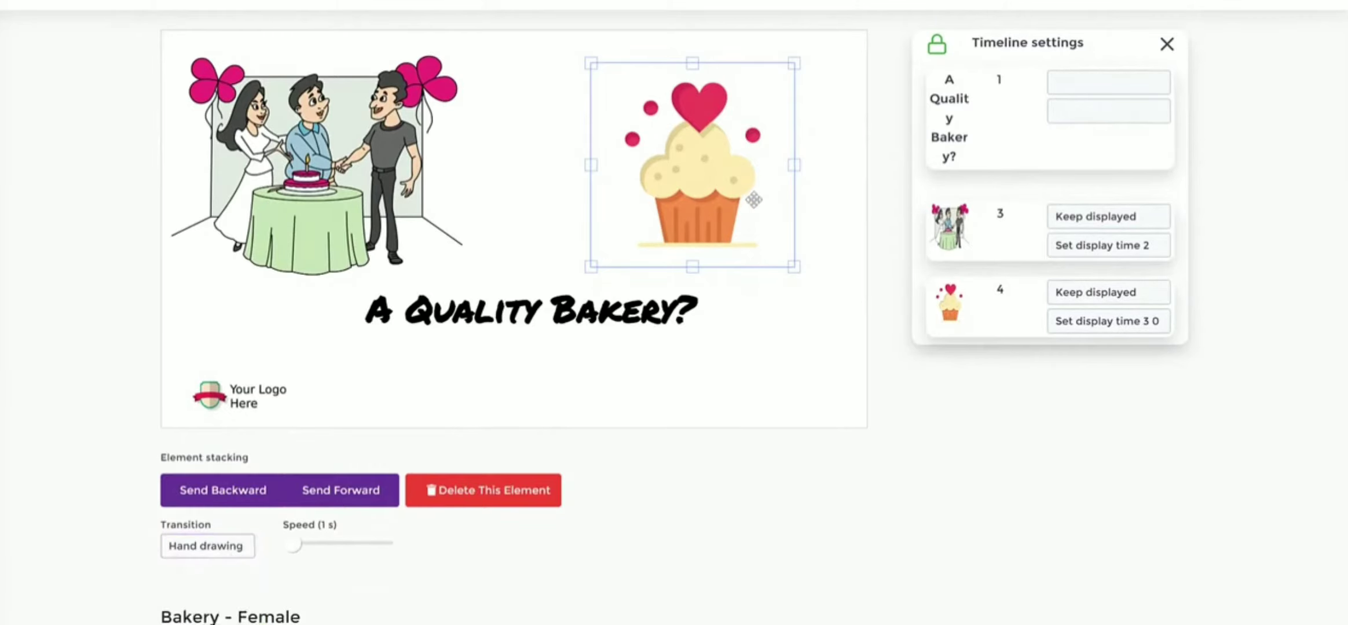
{"action": "left_click_drag", "start_coordinate": [297, 548], "coordinate": [309, 553]}
{"action": "left_click_drag", "start_coordinate": [295, 568], "coordinate": [424, 552]}
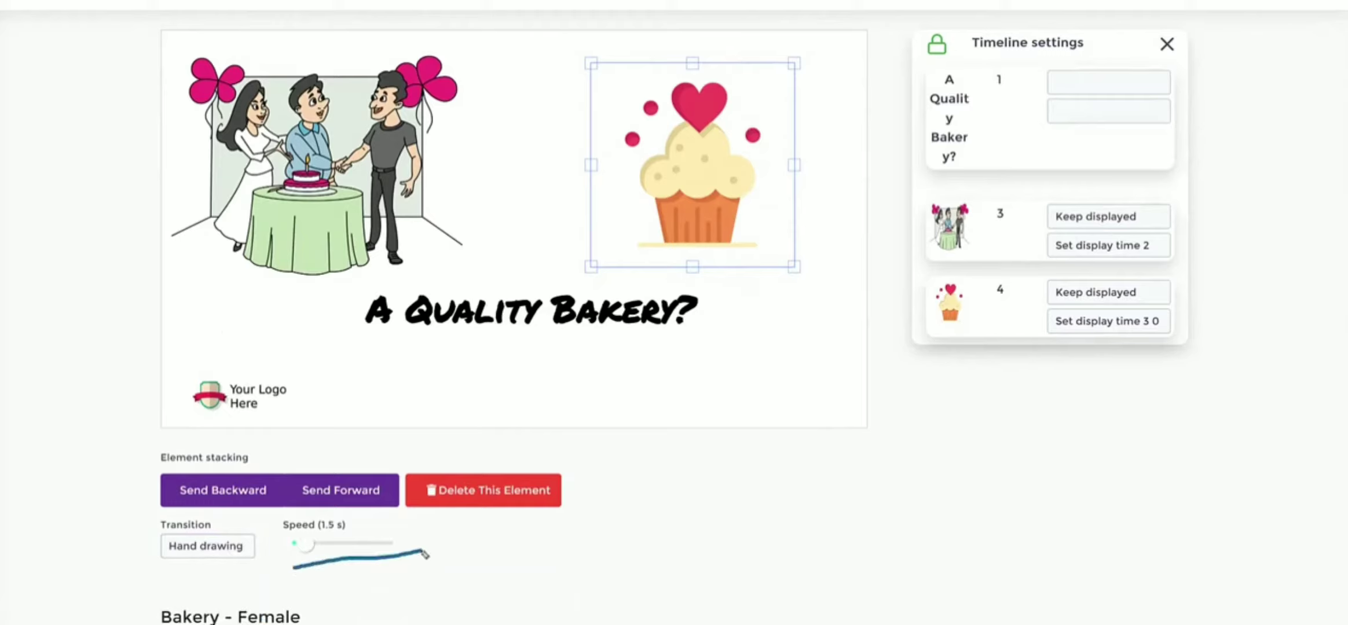
- Unlock the slide's timeline so its elements can be reordered
{"action": "mouse_move", "coordinate": [955, 3]}
{"action": "left_mouse_down"}
{"action": "mouse_move", "coordinate": [921, 376]}
{"action": "mouse_move", "coordinate": [902, 35]}
{"action": "left_mouse_up"}
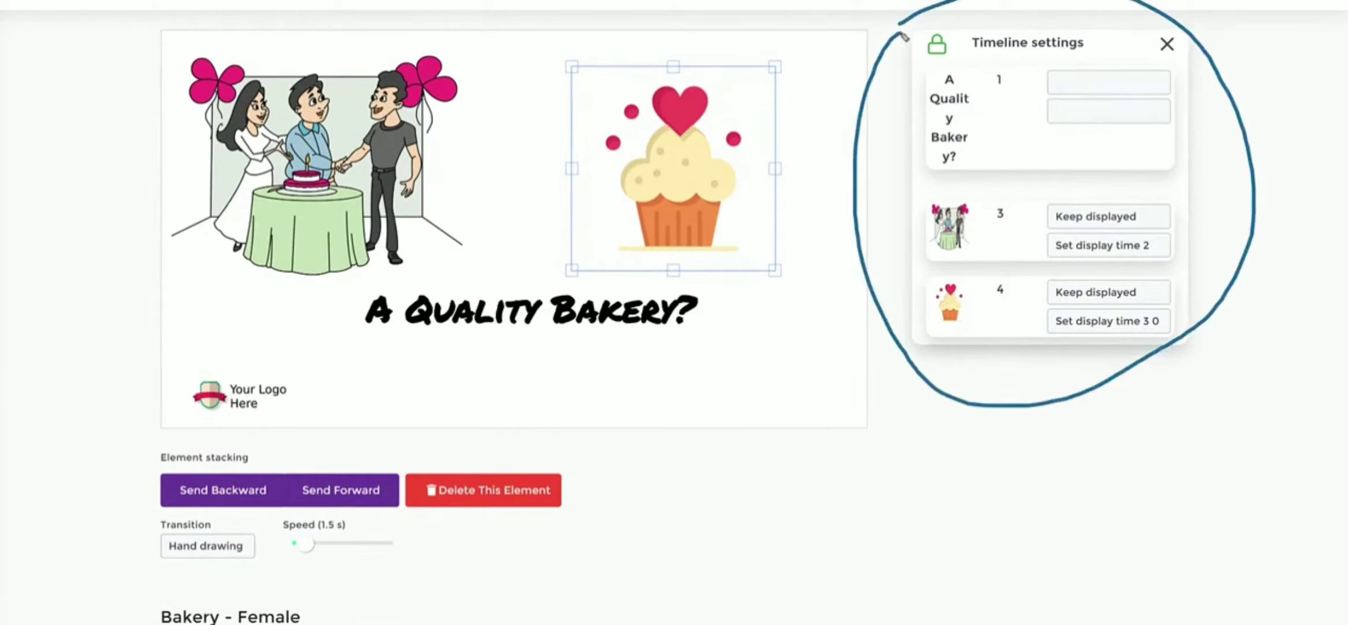
{"action": "mouse_move", "coordinate": [959, 67]}
{"action": "left_mouse_down"}
{"action": "mouse_move", "coordinate": [940, 28]}
{"action": "mouse_move", "coordinate": [925, 81]}
{"action": "left_mouse_up"}
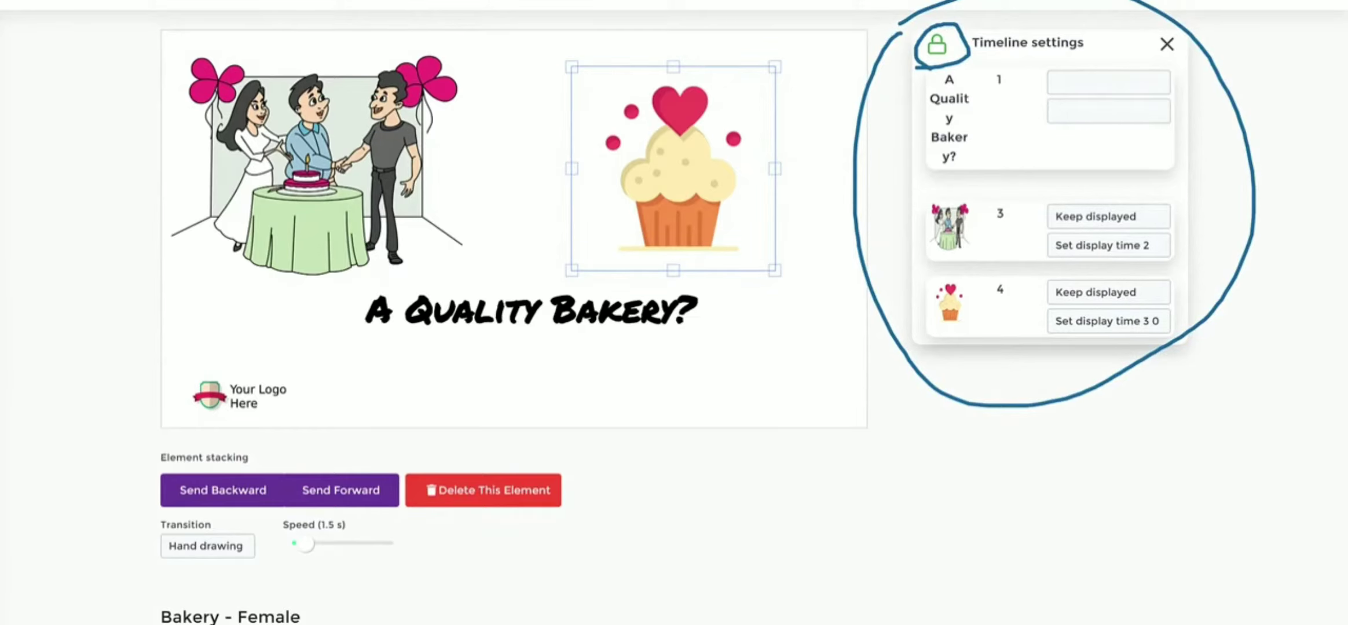
{"action": "left_click", "coordinate": [937, 44]}
{"action": "left_click_drag", "start_coordinate": [560, 336], "coordinate": [756, 331]}
{"action": "left_click", "coordinate": [556, 394]}
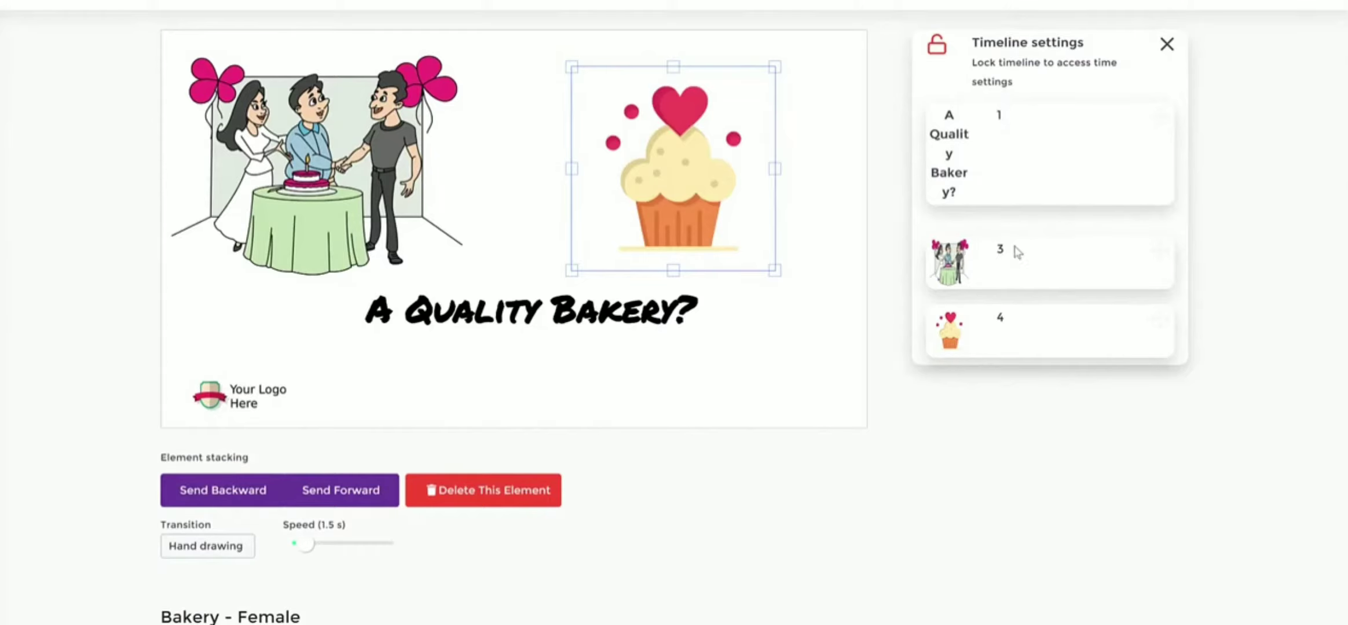
- Lower the "A Quality Bakery?" title, shift the celebration illustration slightly right, and move the cupcake left and enlarge it slightly
{"action": "left_click", "coordinate": [499, 320]}
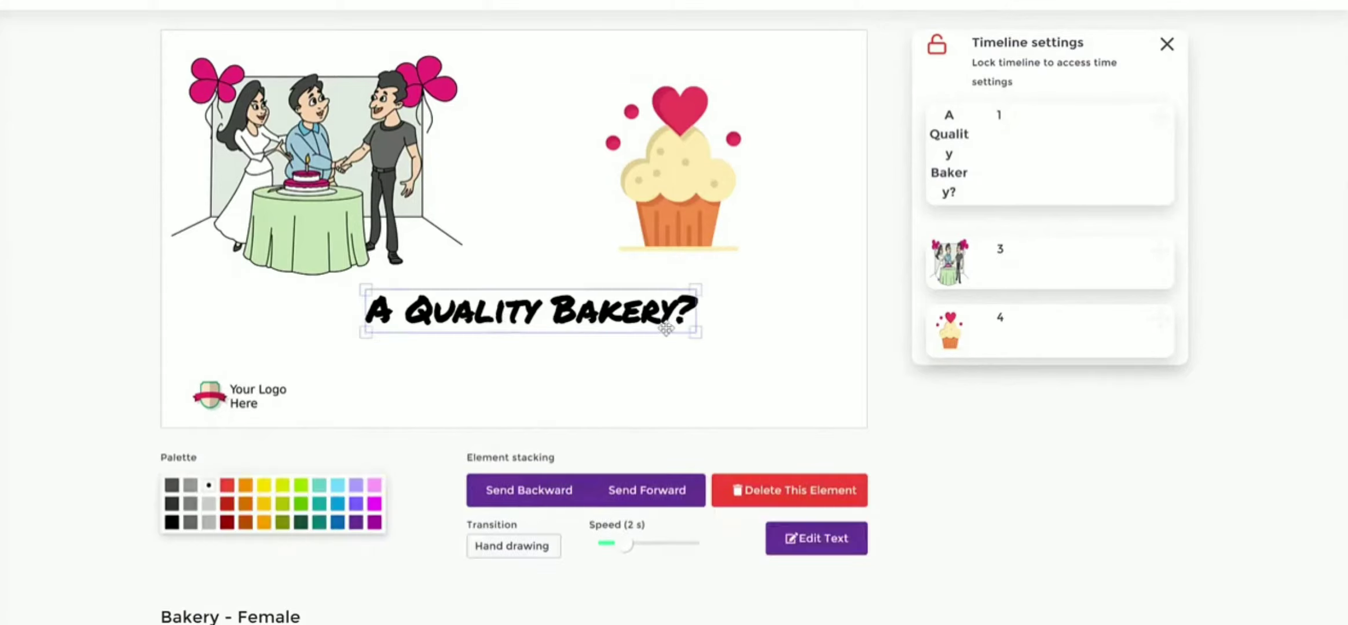
{"action": "left_click_drag", "start_coordinate": [514, 314], "coordinate": [496, 331]}
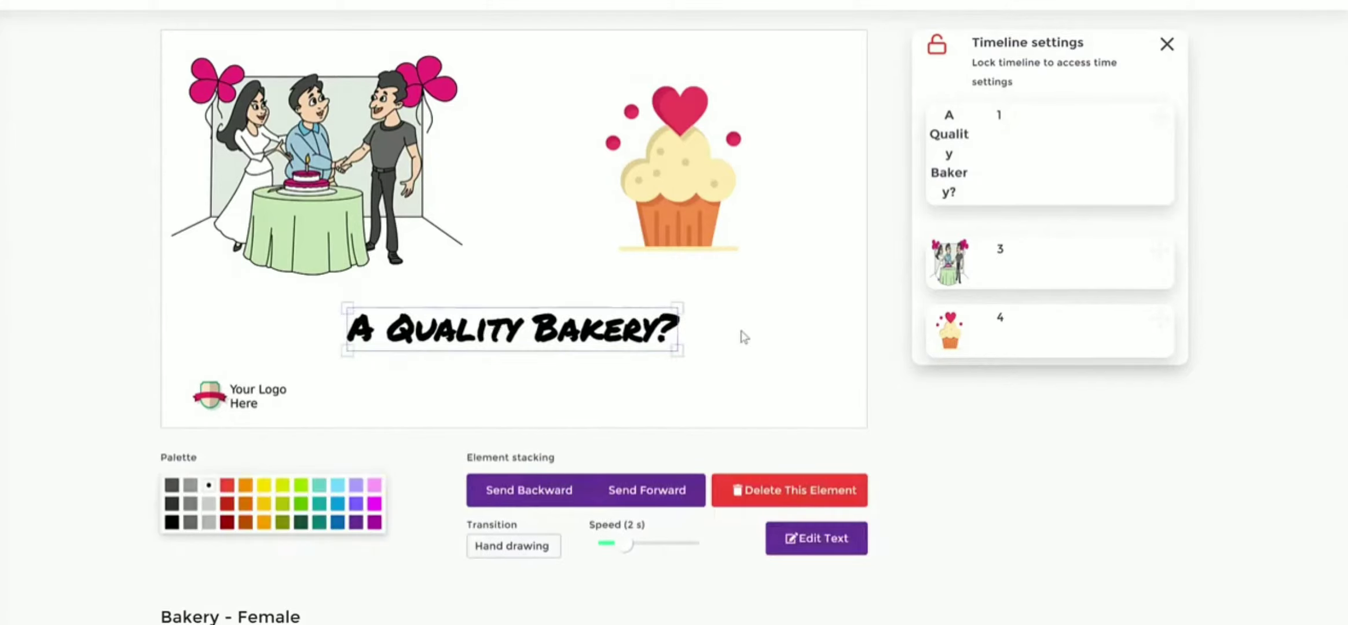
{"action": "left_click_drag", "start_coordinate": [941, 115], "coordinate": [961, 148]}
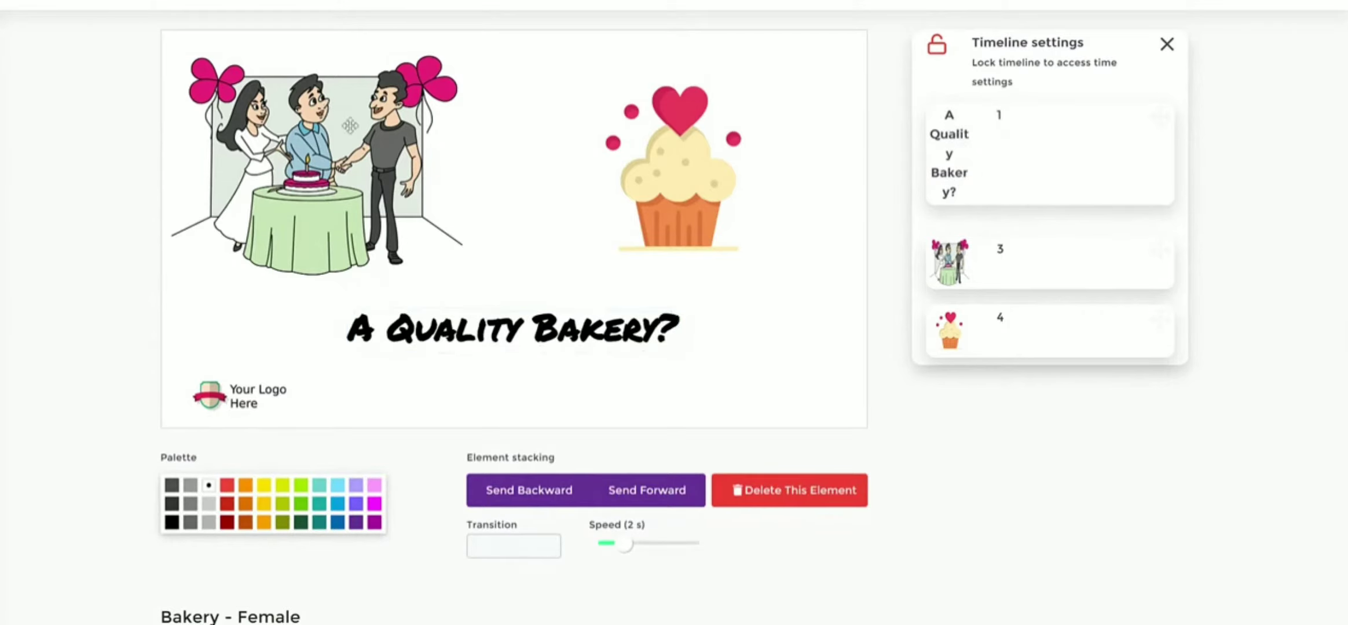
{"action": "left_click_drag", "start_coordinate": [338, 125], "coordinate": [353, 128]}
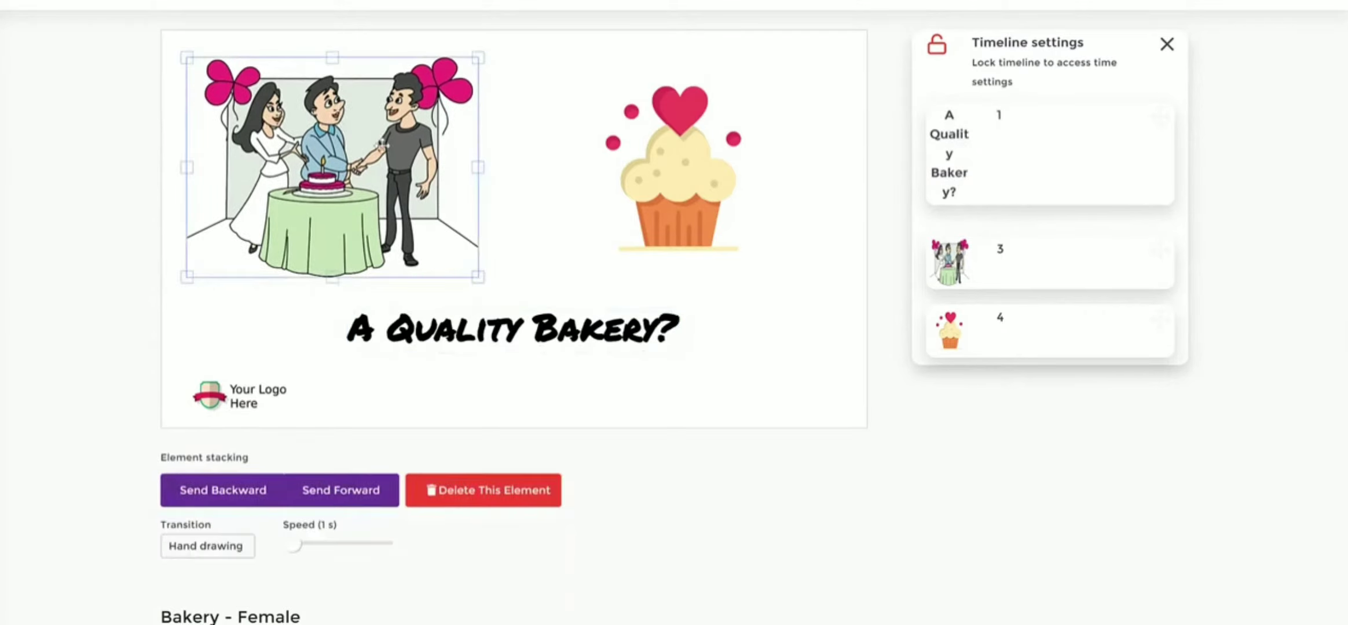
{"action": "left_click_drag", "start_coordinate": [680, 174], "coordinate": [664, 163]}
{"action": "left_click_drag", "start_coordinate": [761, 262], "coordinate": [768, 271]}
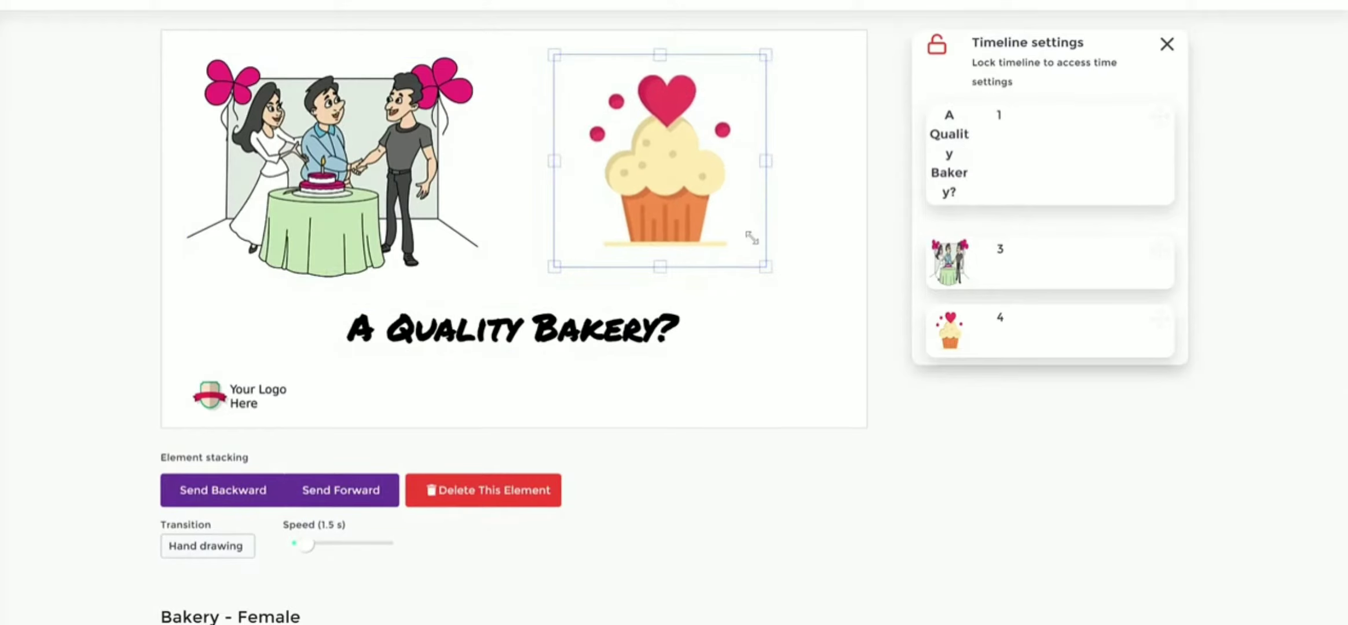
{"action": "left_click_drag", "start_coordinate": [717, 169], "coordinate": [712, 186]}
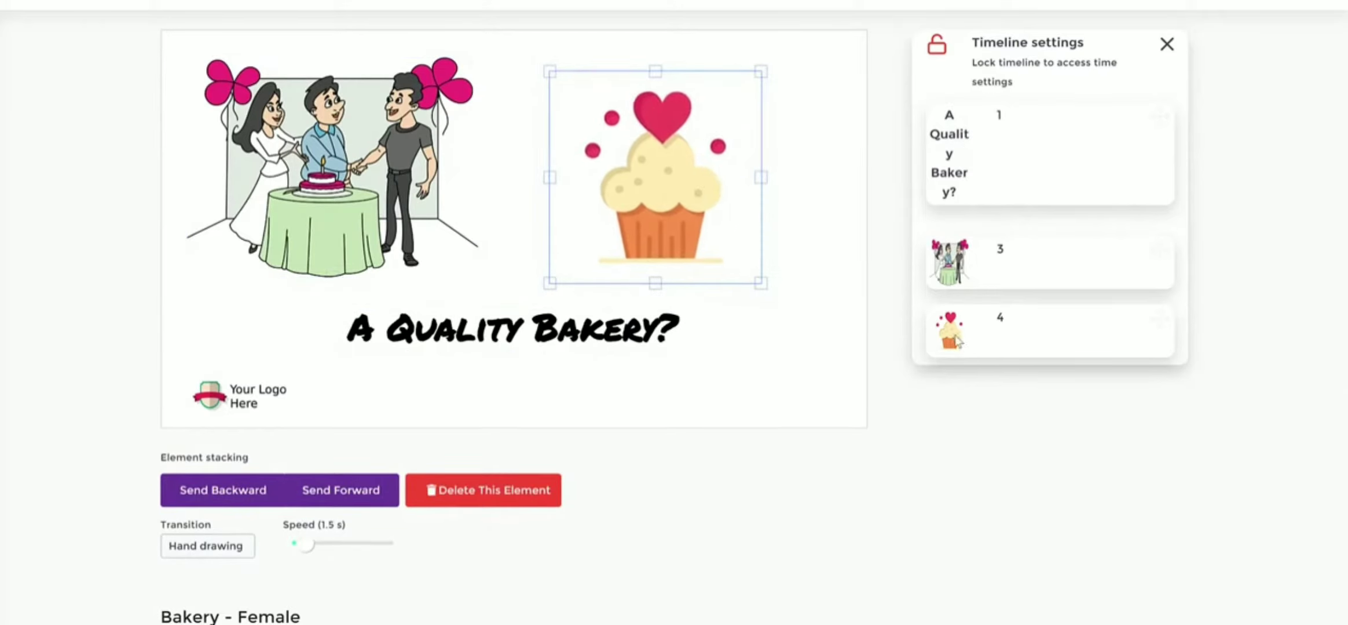
- Move the cupcake ahead of the celebration illustration in the timeline order and lock the timeline
{"action": "left_click_drag", "start_coordinate": [958, 342], "coordinate": [958, 218]}
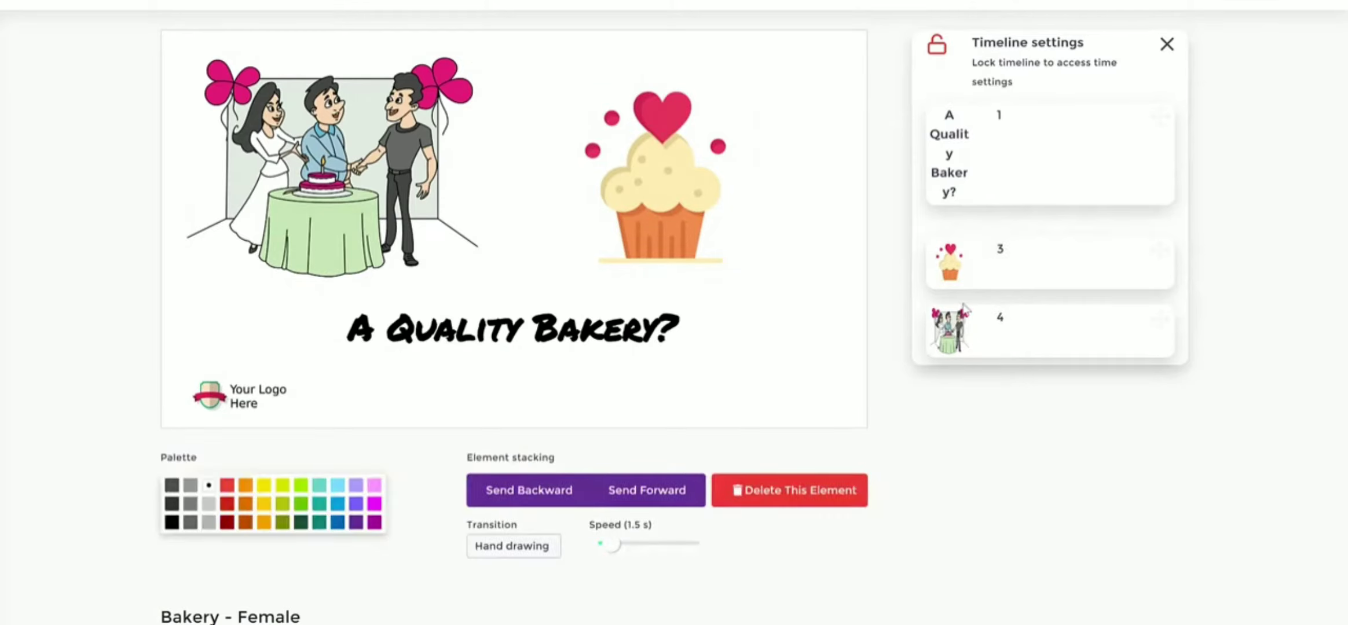
{"action": "left_click_drag", "start_coordinate": [968, 259], "coordinate": [960, 234]}
{"action": "left_click", "coordinate": [939, 49]}
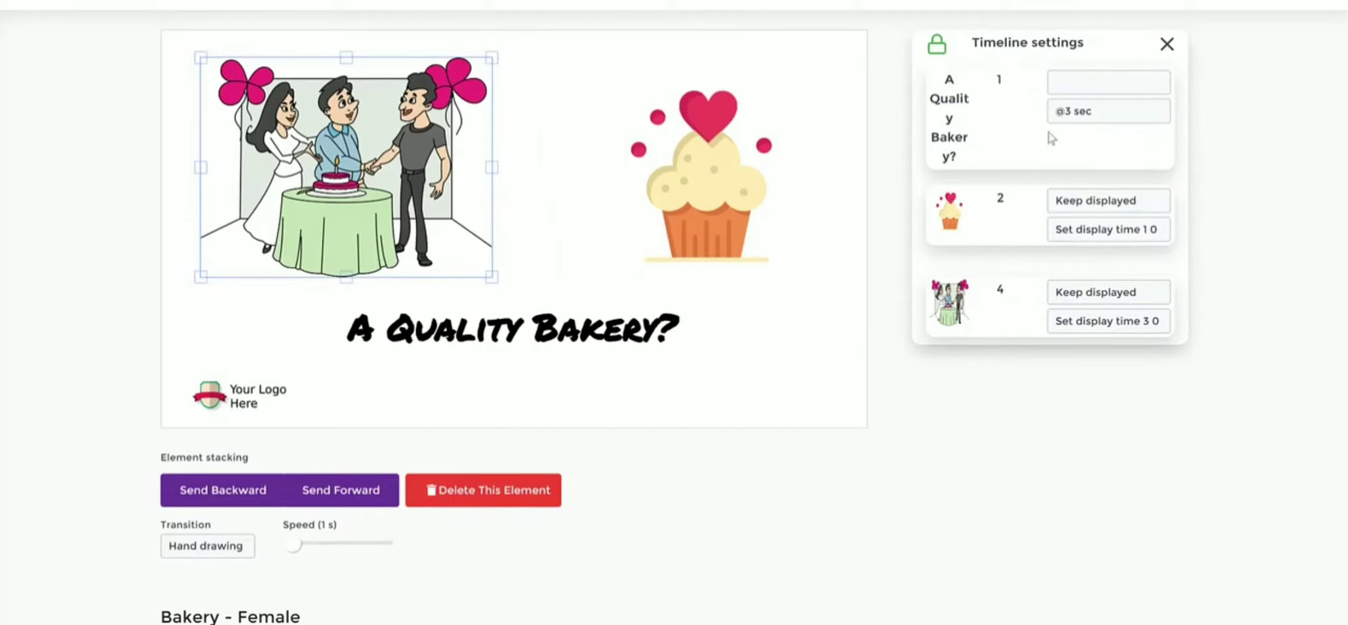
- Examine the title's display options and the display time choices for the cupcake in the timeline settings
{"action": "left_click", "coordinate": [1085, 90]}
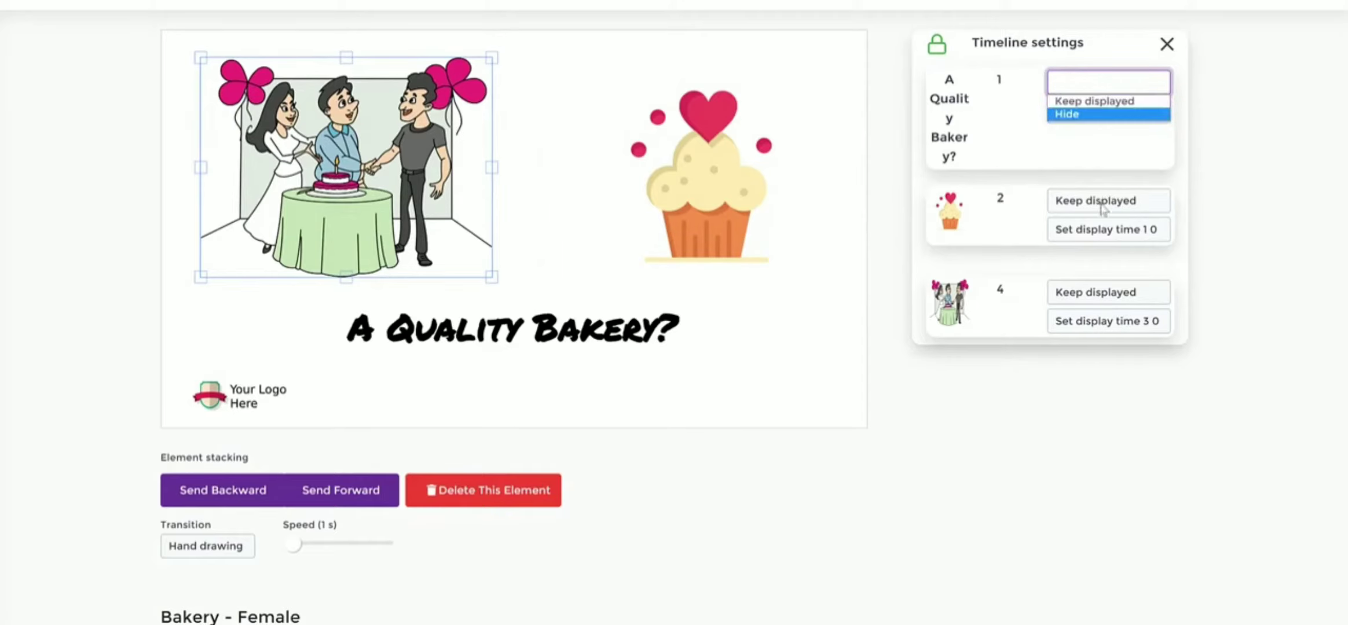
{"action": "left_click", "coordinate": [1102, 203]}
{"action": "left_click", "coordinate": [1178, 230]}
{"action": "left_click", "coordinate": [1133, 230]}
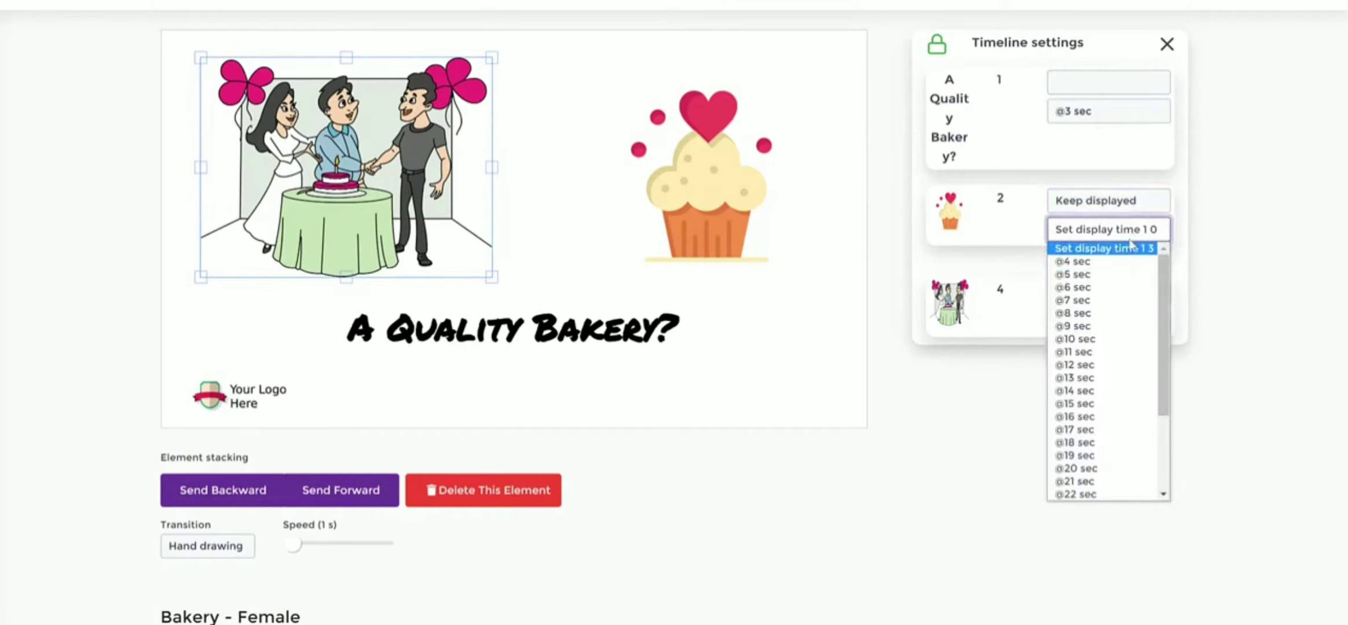
{"action": "left_click", "coordinate": [1168, 195]}
{"action": "left_click", "coordinate": [1179, 156]}
- Reposition the celebration illustration and the cupcake side by side above the title
{"action": "left_click", "coordinate": [707, 186]}
{"action": "left_click_drag", "start_coordinate": [290, 164], "coordinate": [581, 154]}
{"action": "left_click_drag", "start_coordinate": [386, 124], "coordinate": [200, 156]}
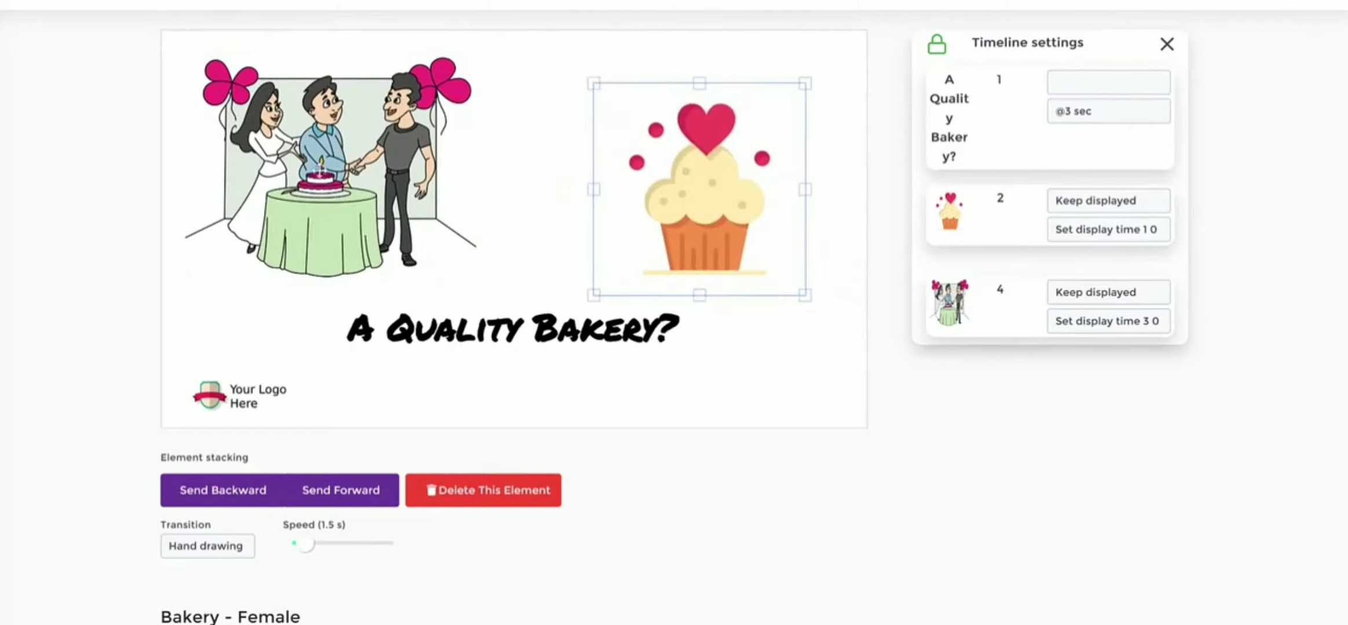
{"action": "left_click", "coordinate": [360, 176]}
{"action": "left_click_drag", "start_coordinate": [691, 186], "coordinate": [671, 173]}
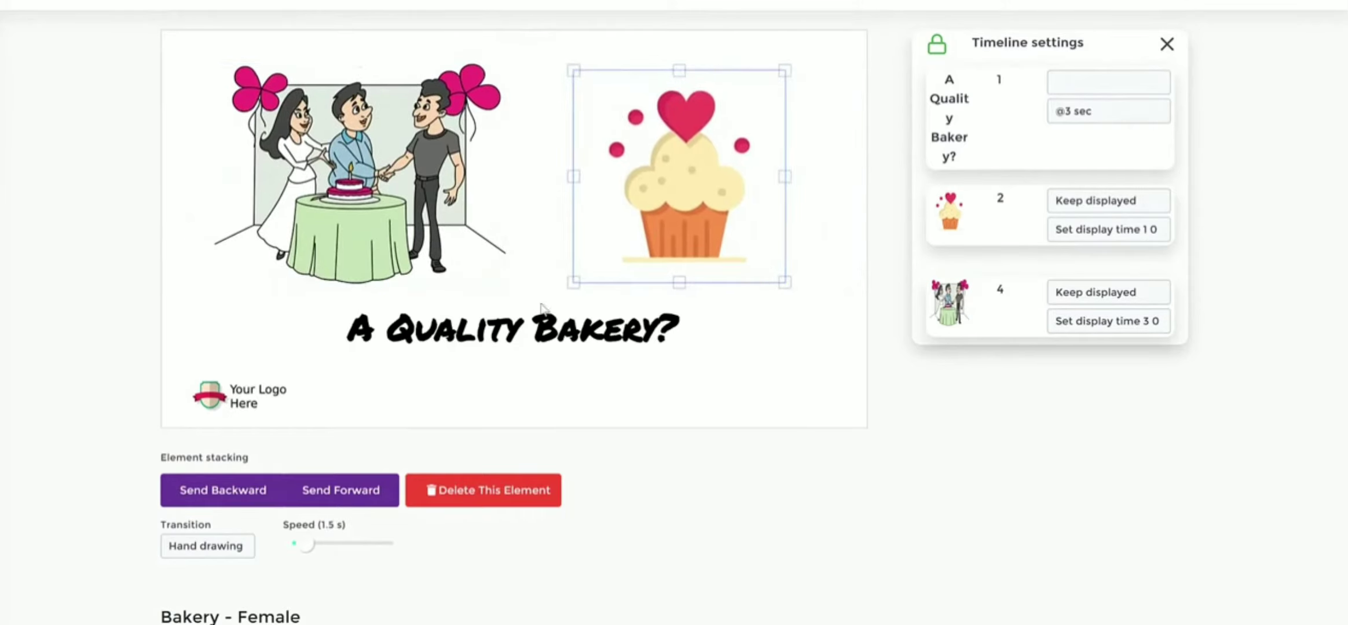
{"action": "left_click", "coordinate": [824, 266]}
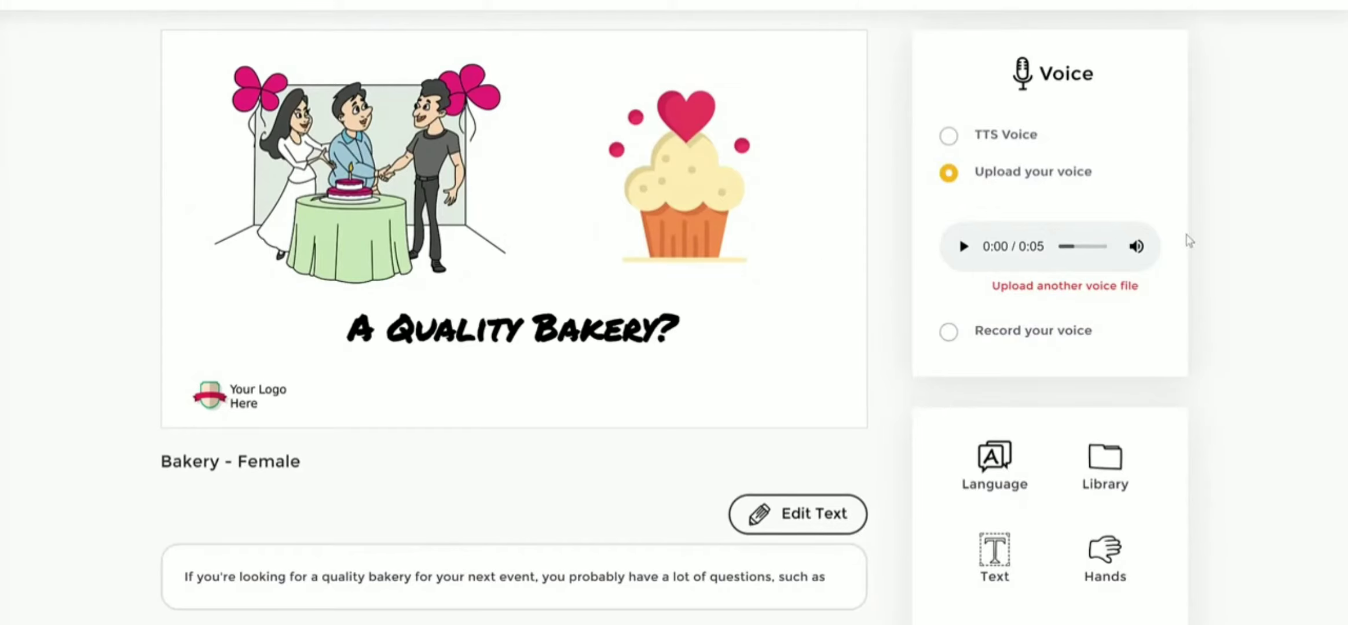
- Insert the text "Get A Special Discount Today" on the slide in the Primer font at size 50
{"action": "scroll", "coordinate": [1188, 240], "scroll_direction": "down", "scroll_amount": 1}
{"action": "scroll", "coordinate": [1151, 253], "scroll_direction": "up", "scroll_amount": 2}
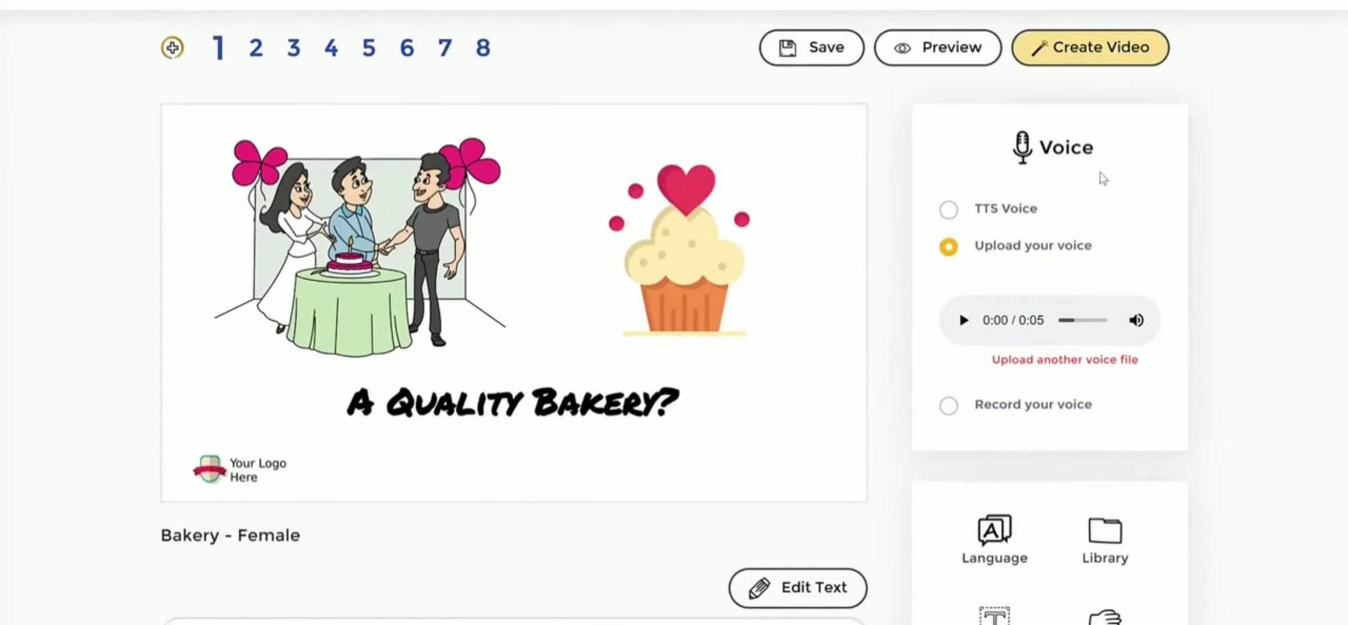
{"action": "scroll", "coordinate": [898, 223], "scroll_direction": "down", "scroll_amount": 2}
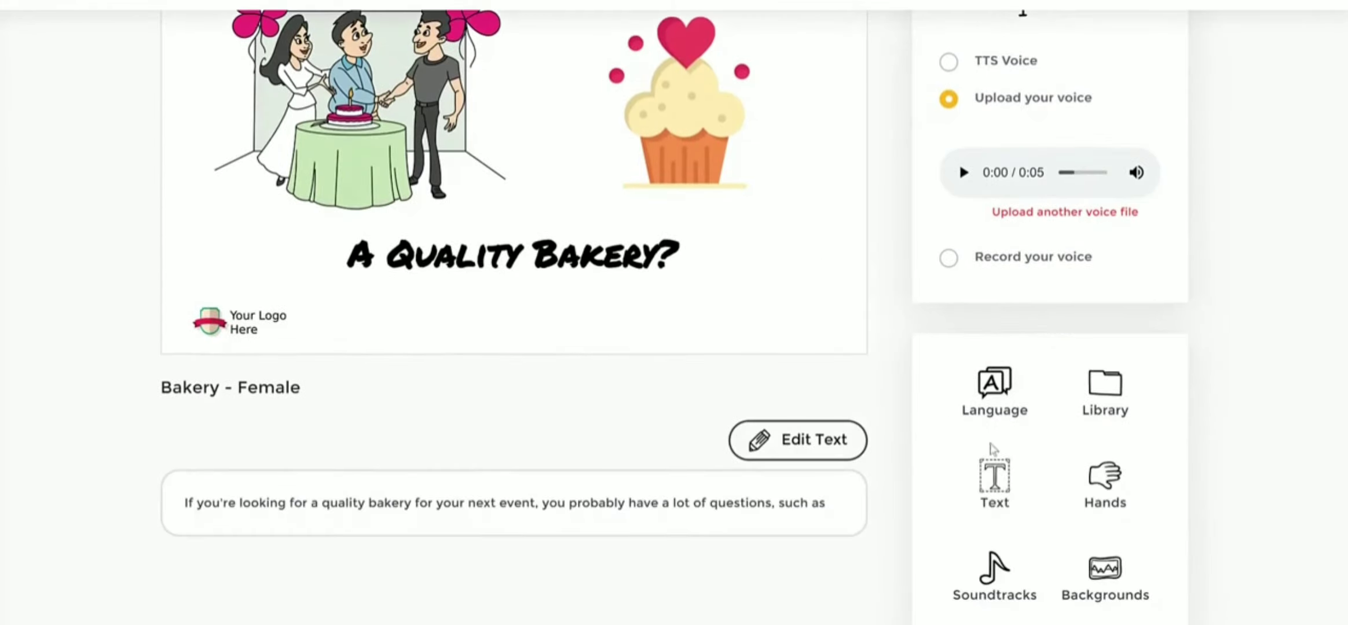
{"action": "left_click", "coordinate": [1005, 485]}
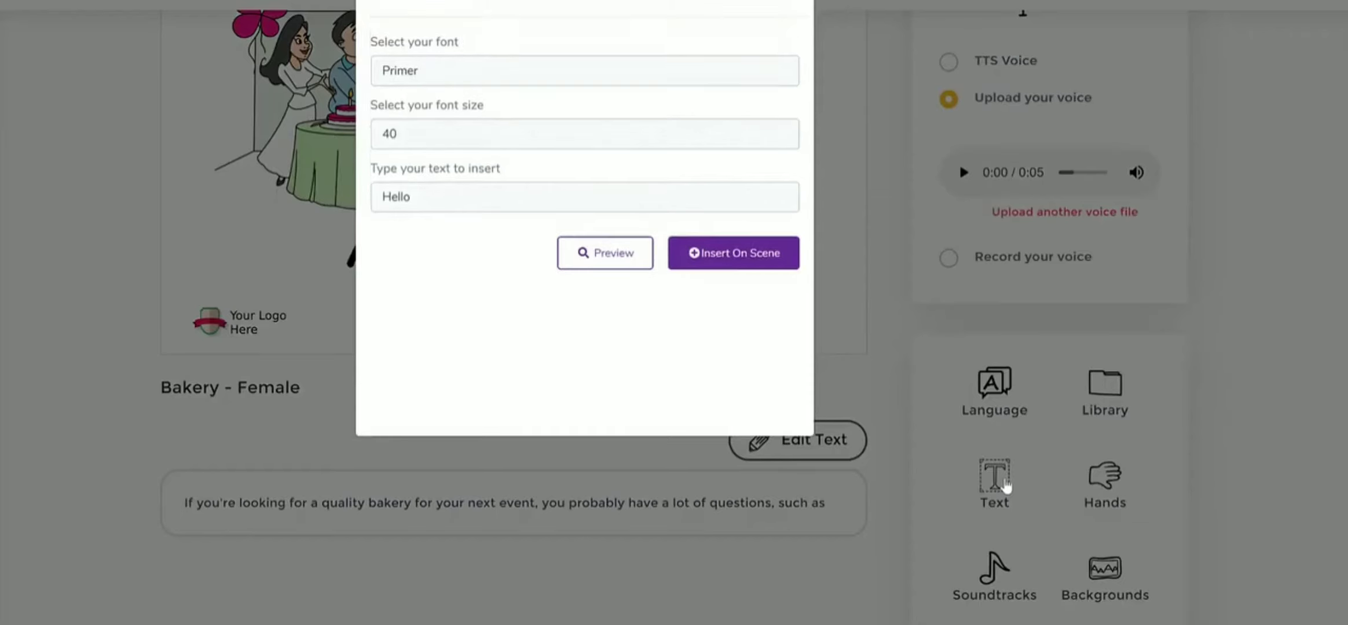
{"action": "double_click", "coordinate": [553, 187]}
{"action": "type", "text": "Get A Special Discount Today"}
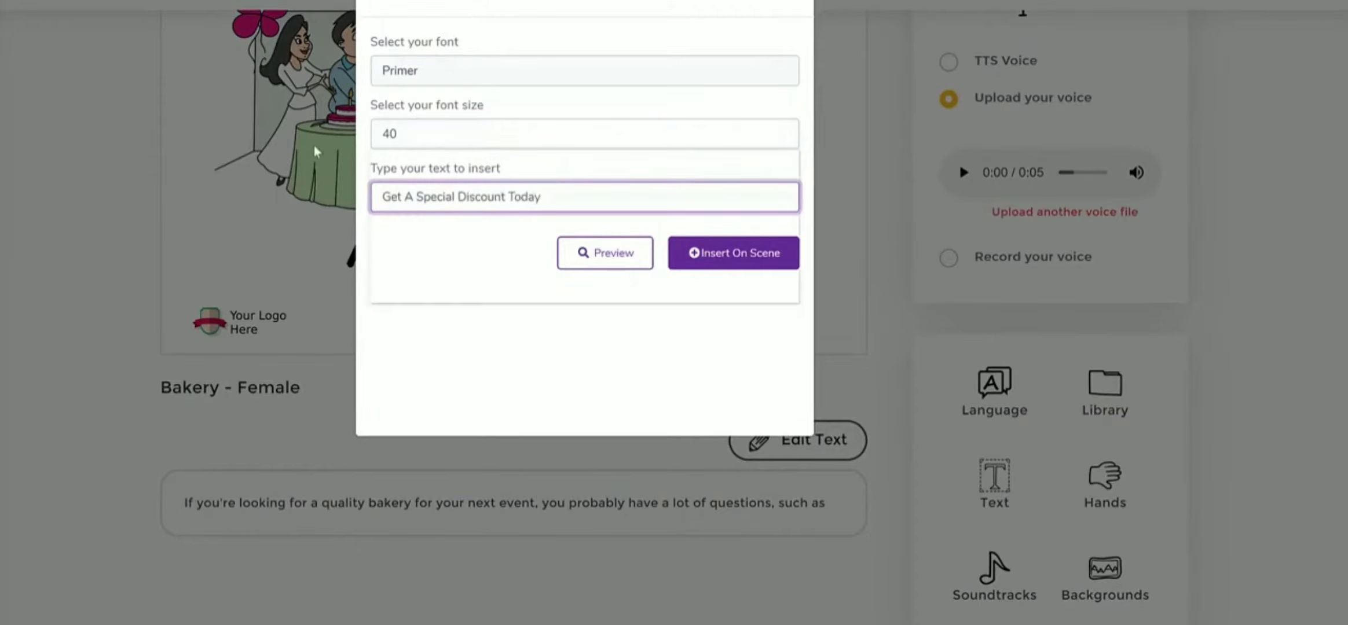
{"action": "left_click", "coordinate": [496, 129]}
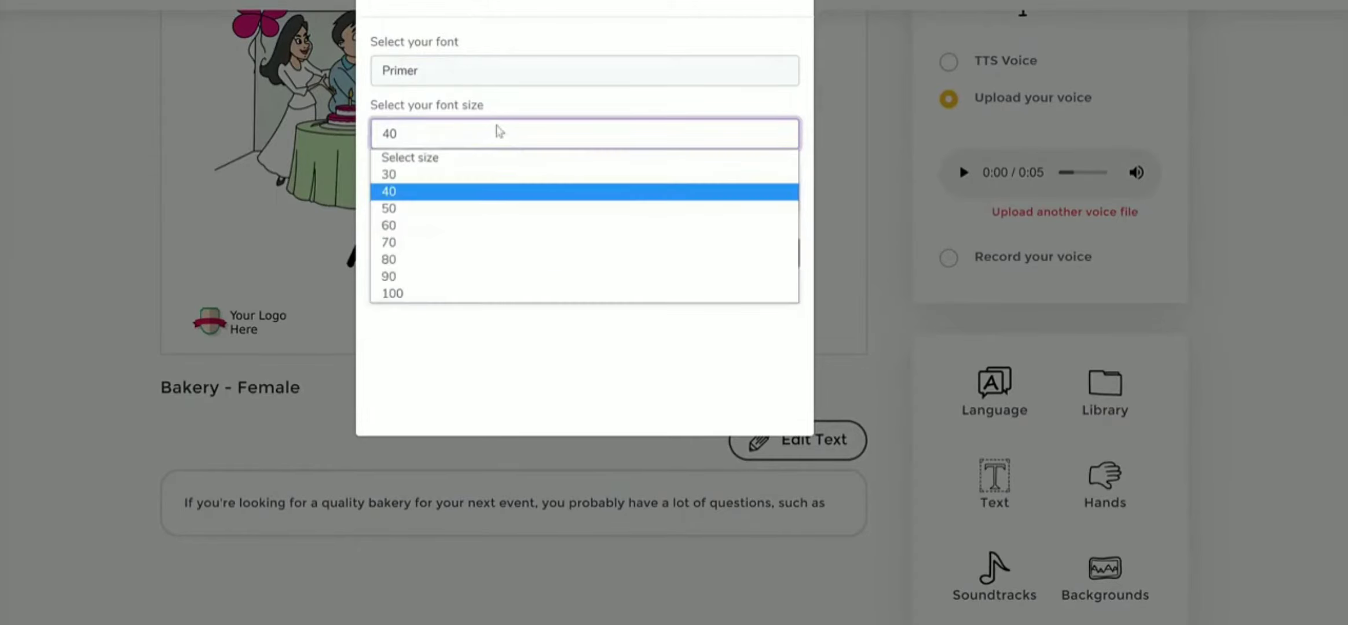
{"action": "left_click", "coordinate": [640, 208]}
{"action": "left_click", "coordinate": [701, 257]}
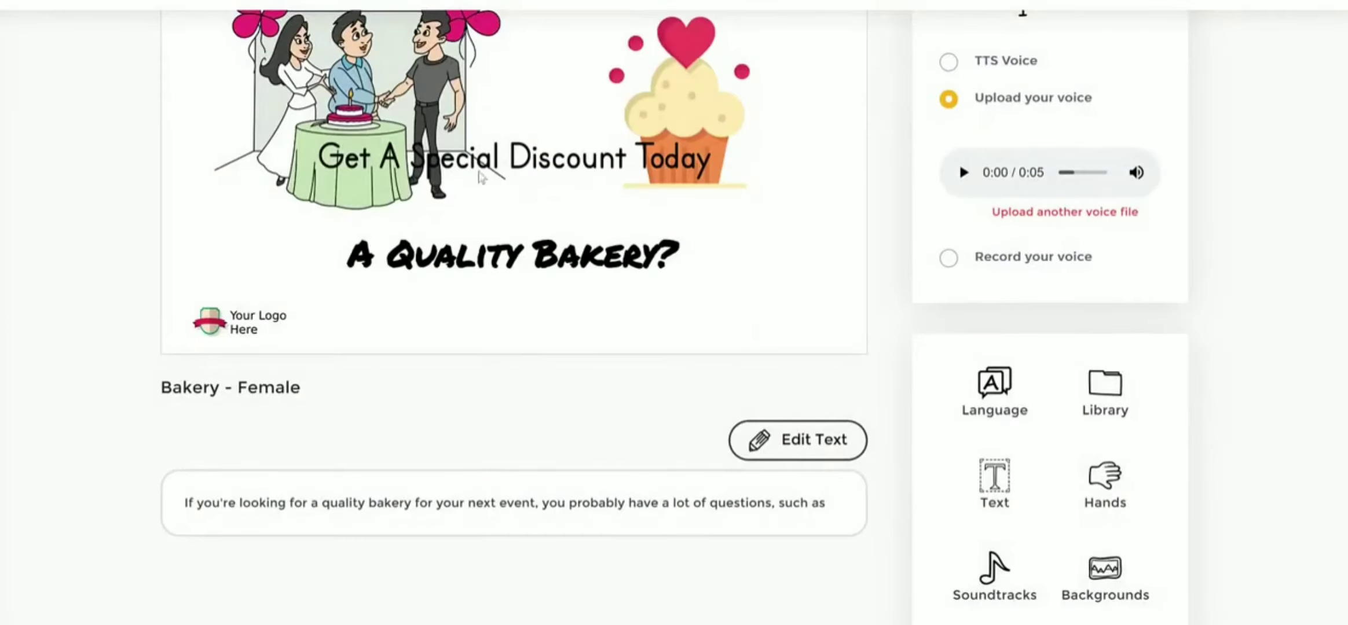
- Place the new discount text near the slide's bottom edge and delete the "A Quality Bakery?" title
{"action": "left_click_drag", "start_coordinate": [573, 161], "coordinate": [589, 293]}
{"action": "left_click", "coordinate": [591, 256]}
{"action": "left_click", "coordinate": [794, 424]}
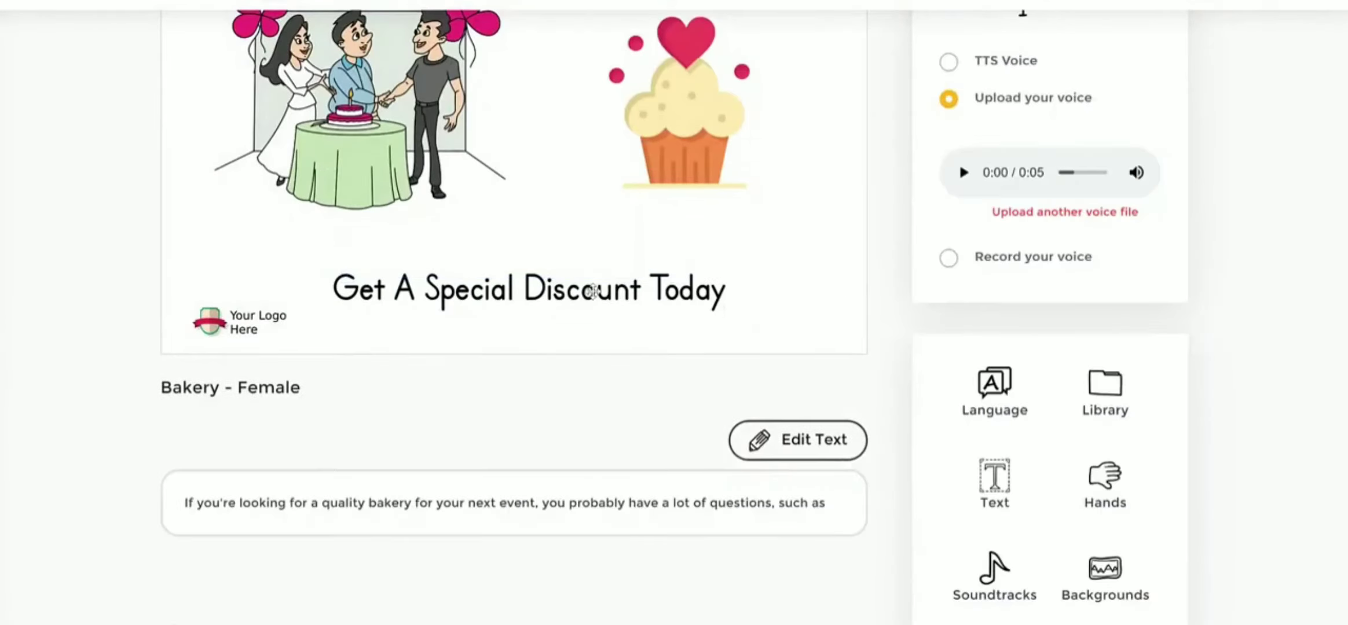
- Color the "Get A Special Discount Today" text dark red and check its transition options, keeping Hand drawing
{"action": "left_click", "coordinate": [593, 292]}
{"action": "left_click", "coordinate": [228, 448]}
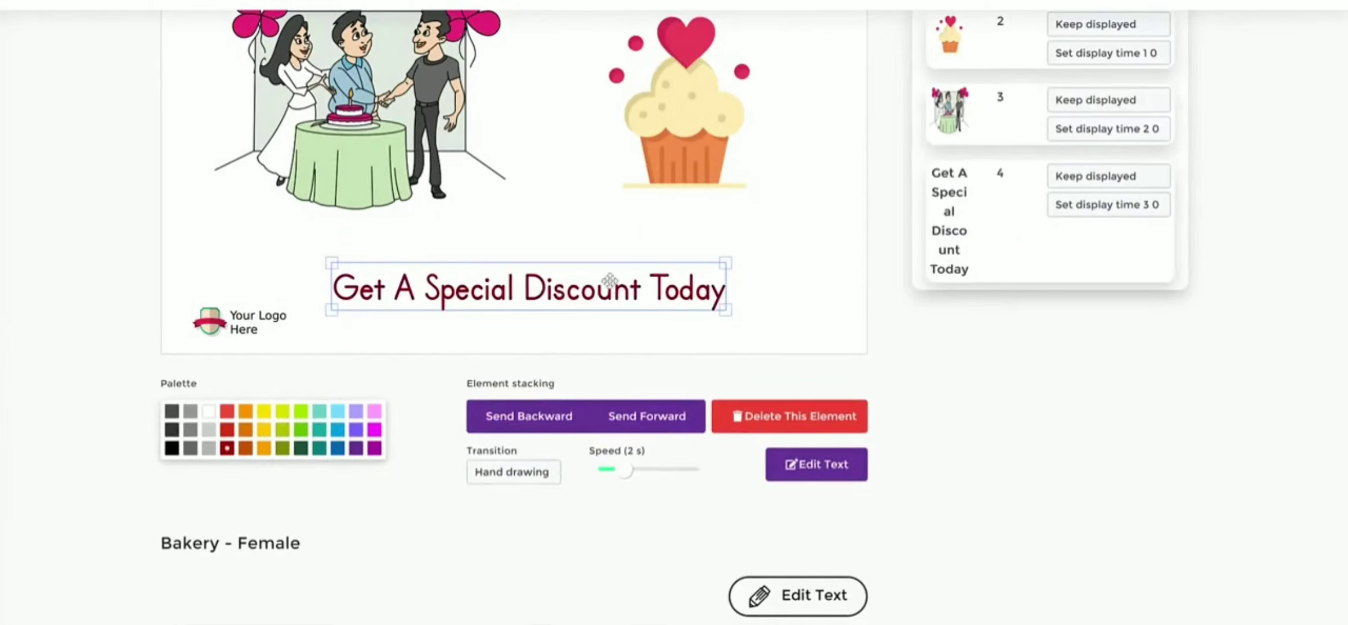
{"action": "left_click", "coordinate": [539, 476]}
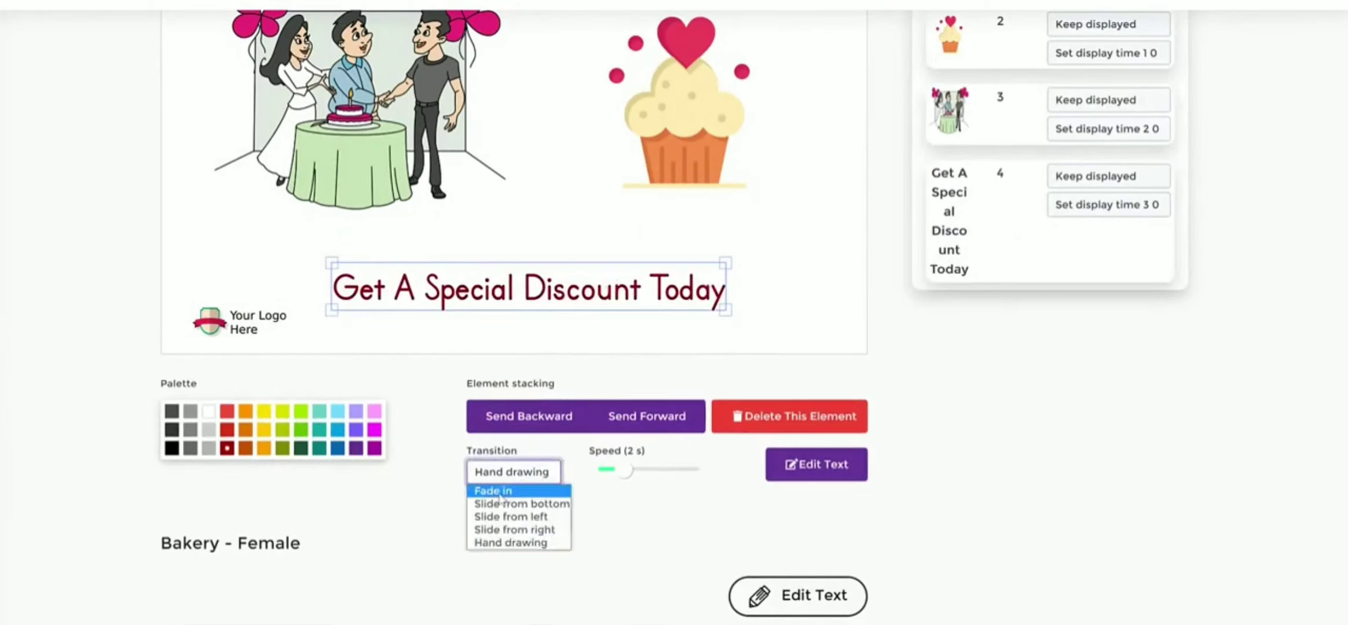
{"action": "left_click", "coordinate": [623, 542]}
{"action": "left_click", "coordinate": [600, 224]}
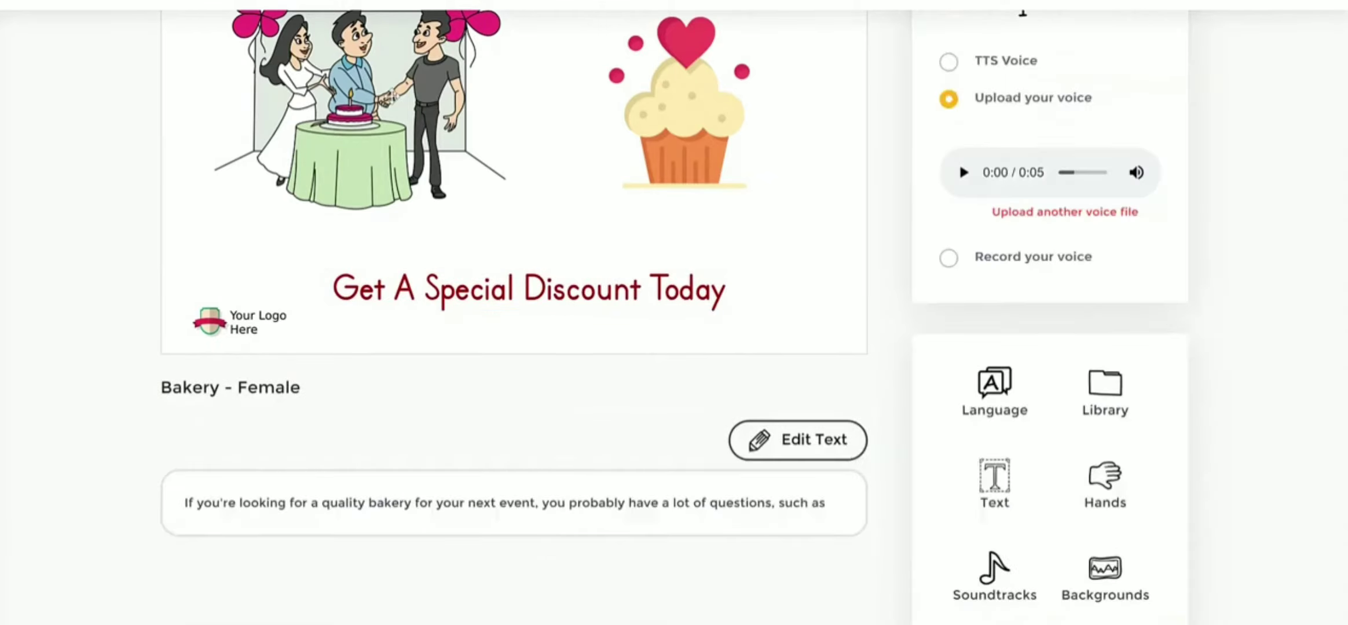
- Check the celebration illustration's transition options and delete the illustration from the slide
{"action": "left_click", "coordinate": [387, 90]}
{"action": "left_click", "coordinate": [208, 472]}
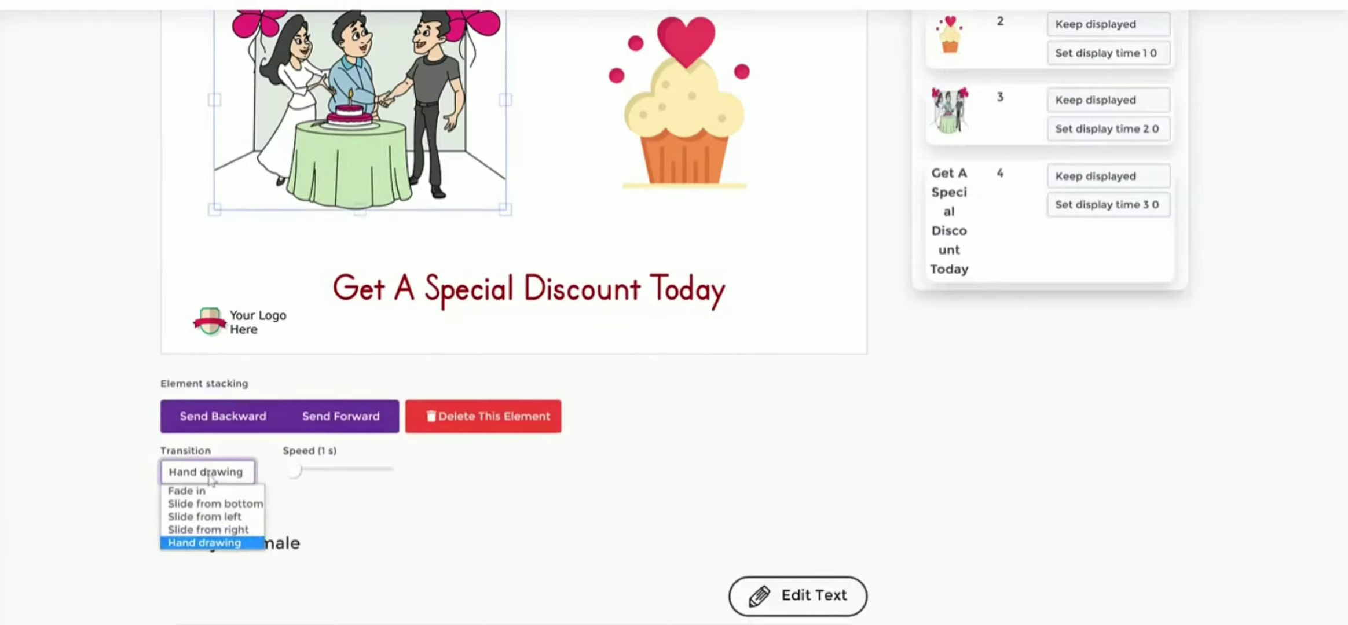
{"action": "left_click", "coordinate": [461, 506]}
{"action": "scroll", "coordinate": [572, 186], "scroll_direction": "up", "scroll_amount": 3}
{"action": "scroll", "coordinate": [541, 286], "scroll_direction": "down", "scroll_amount": 1}
{"action": "left_click", "coordinate": [484, 490]}
- Move the cupcake to the middle of the slide above the text and set its transition to Slide from left
{"action": "left_click_drag", "start_coordinate": [702, 198], "coordinate": [570, 211]}
{"action": "left_click", "coordinate": [250, 549]}
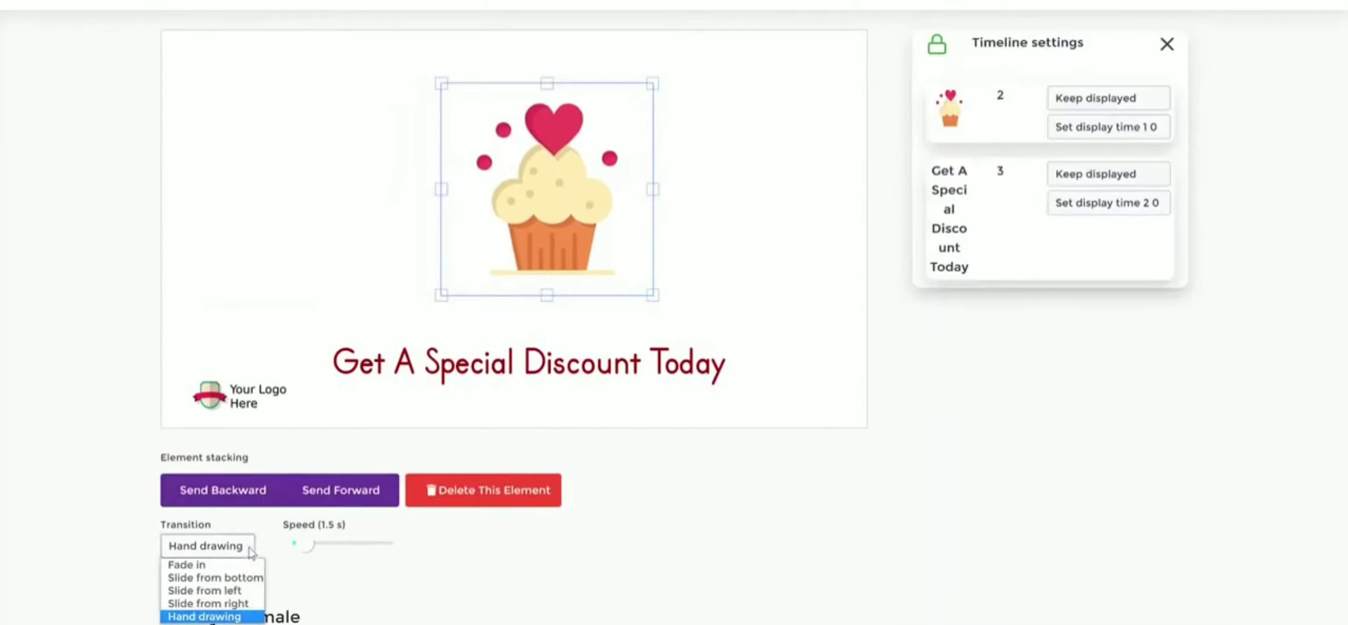
{"action": "left_click", "coordinate": [236, 591]}
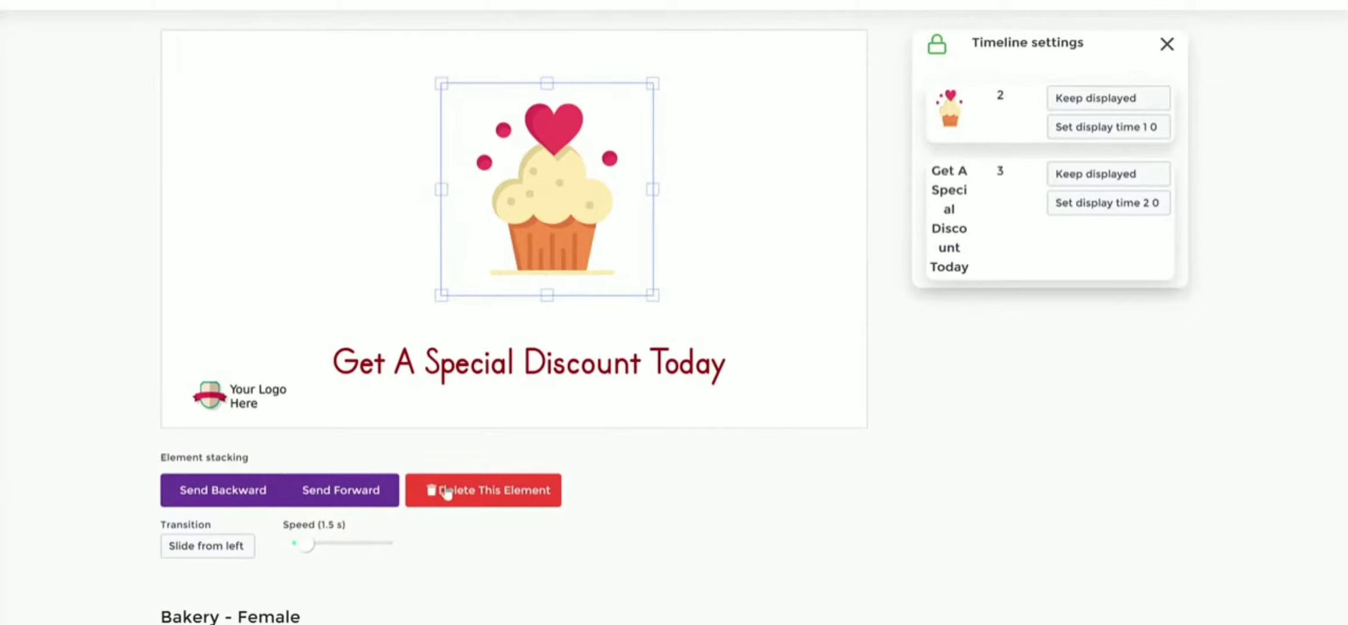
- Preview the animation of slide 1 and close the preview
{"action": "scroll", "coordinate": [898, 137], "scroll_direction": "up", "scroll_amount": 3}
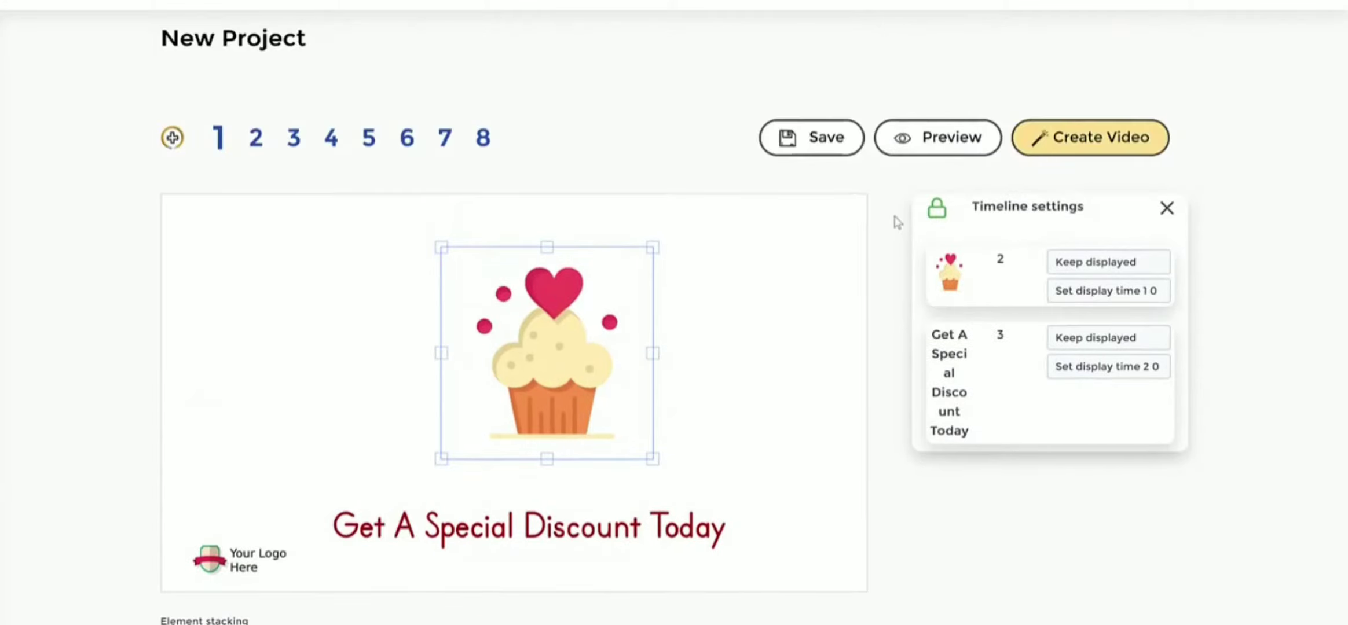
{"action": "left_click", "coordinate": [932, 139]}
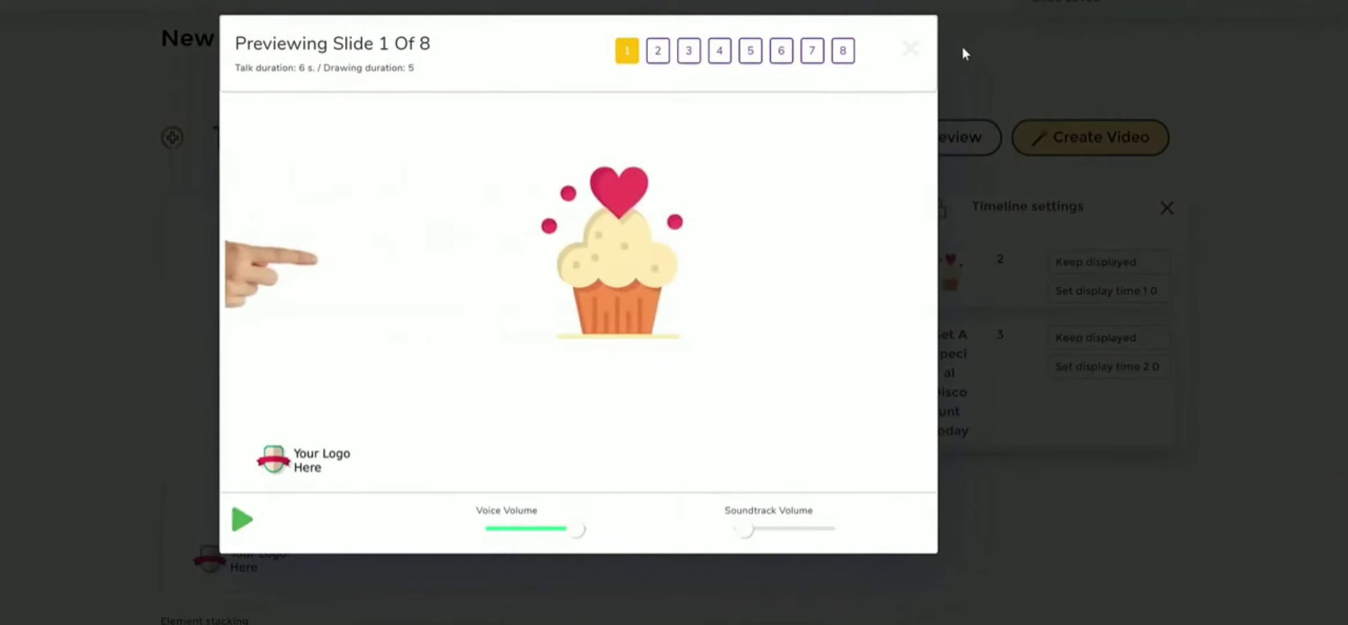
{"action": "left_click", "coordinate": [909, 48]}
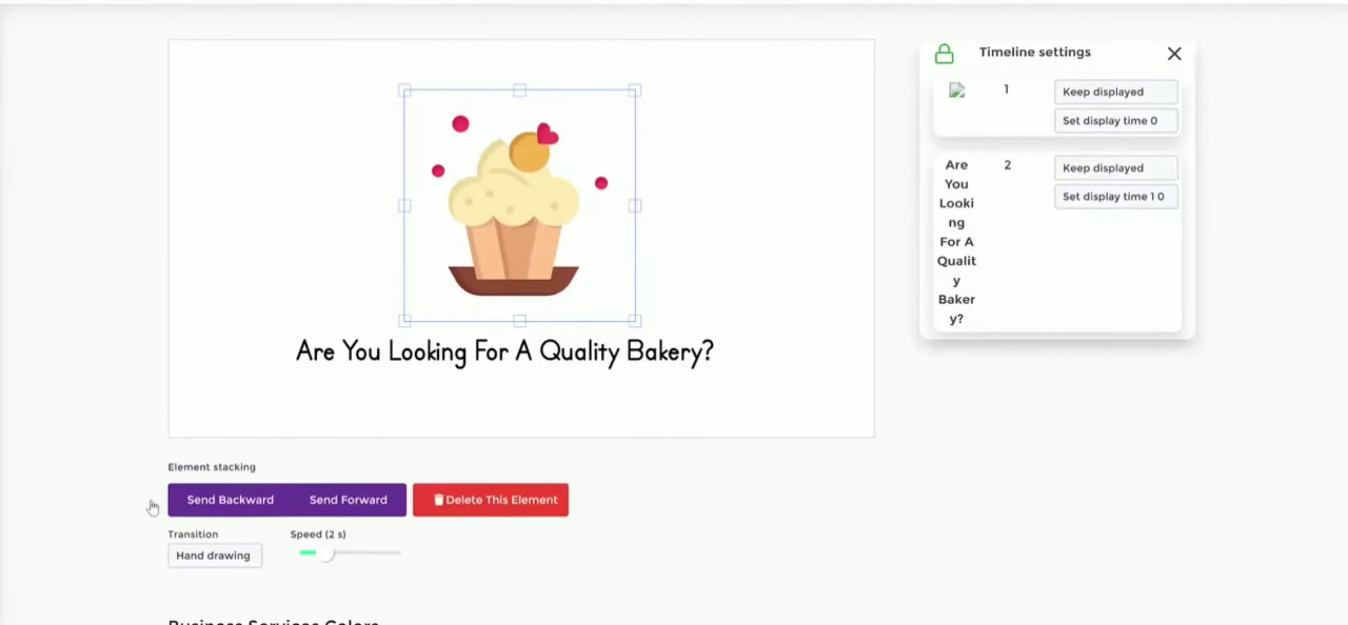
- Examine the narration text of slide 1 in the Business Services Colors project
{"action": "scroll", "coordinate": [502, 499], "scroll_direction": "down", "scroll_amount": 4}
{"action": "left_click_drag", "start_coordinate": [163, 538], "coordinate": [839, 524]}
{"action": "double_click", "coordinate": [254, 520]}
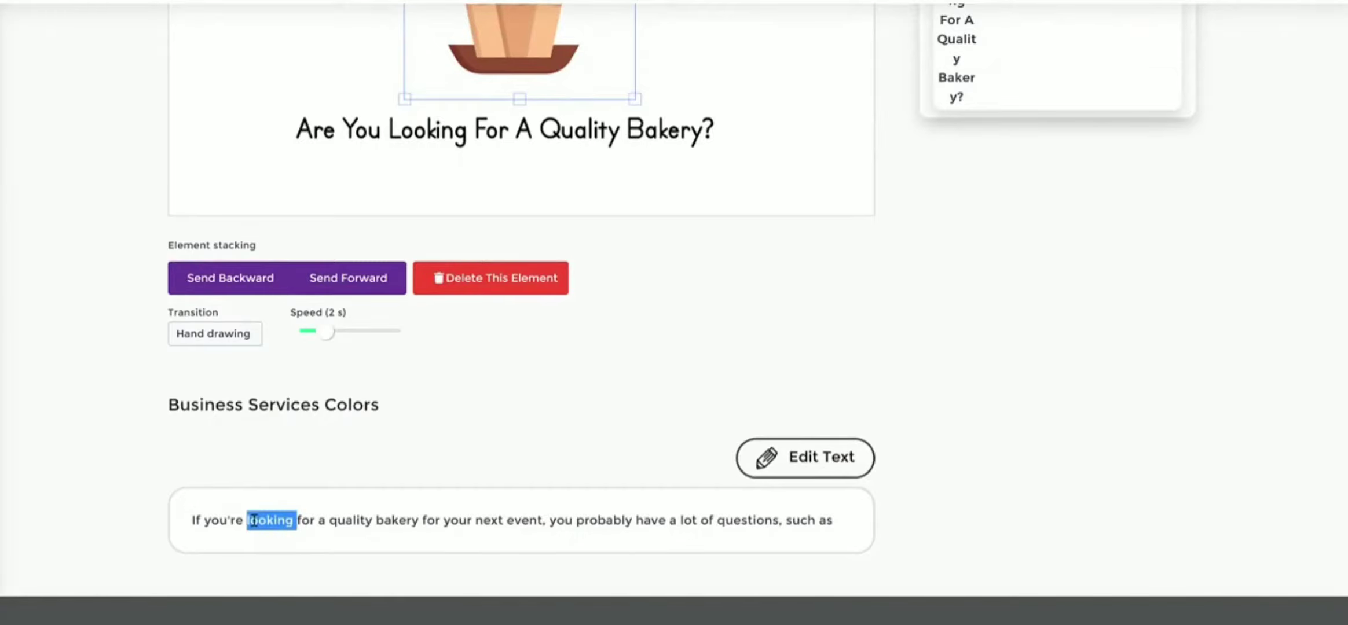
{"action": "double_click", "coordinate": [751, 520]}
{"action": "left_click_drag", "start_coordinate": [821, 523], "coordinate": [551, 521]}
{"action": "left_click", "coordinate": [926, 494]}
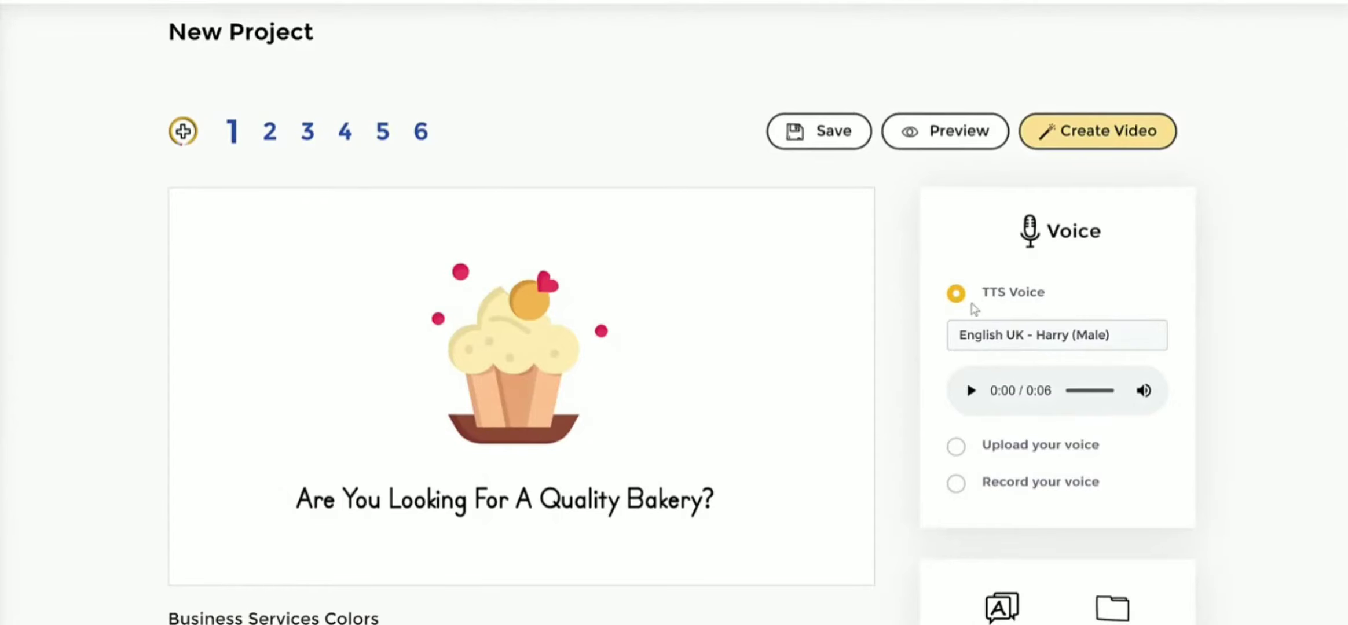
- Look through the available text-to-speech voices and close the list without changing the voice
{"action": "left_click", "coordinate": [991, 334]}
{"action": "scroll", "coordinate": [1076, 164], "scroll_direction": "down", "scroll_amount": 1}
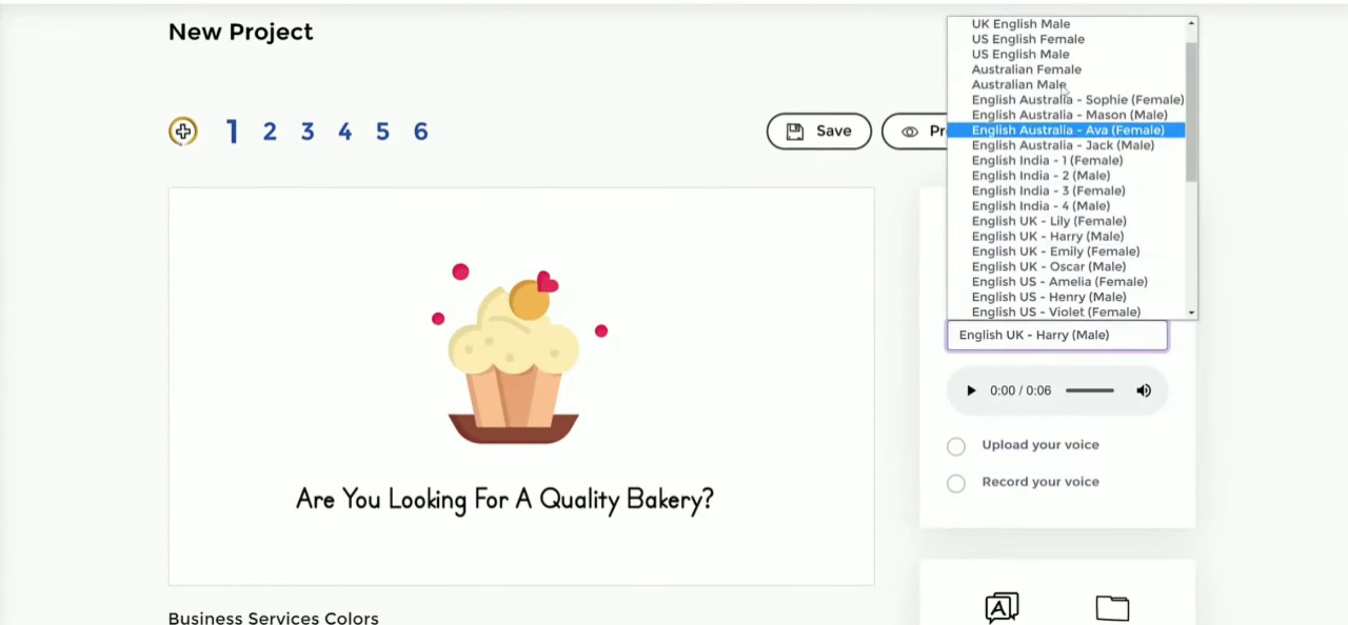
{"action": "scroll", "coordinate": [1192, 107], "scroll_direction": "down", "scroll_amount": 1}
{"action": "scroll", "coordinate": [1190, 93], "scroll_direction": "up", "scroll_amount": 2}
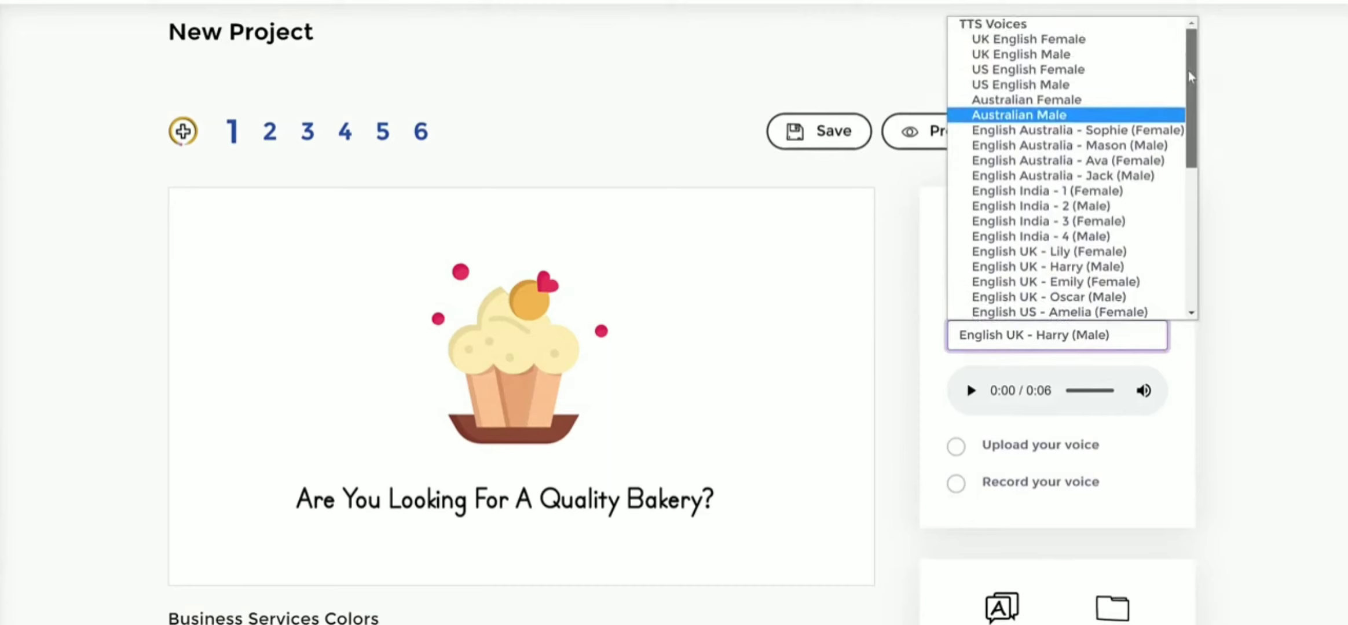
{"action": "left_click", "coordinate": [1297, 216]}
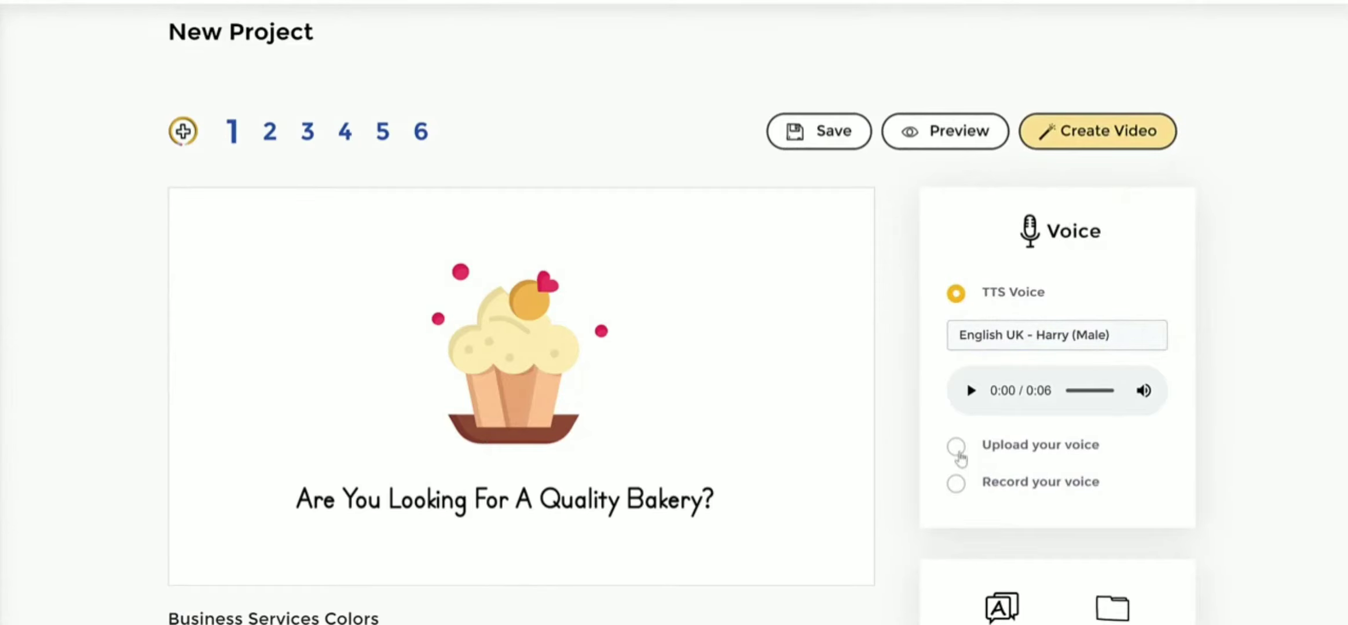
- Check the upload and record voice options, return to TTS Voice, and look over the project's editing tools
{"action": "left_click", "coordinate": [957, 449]}
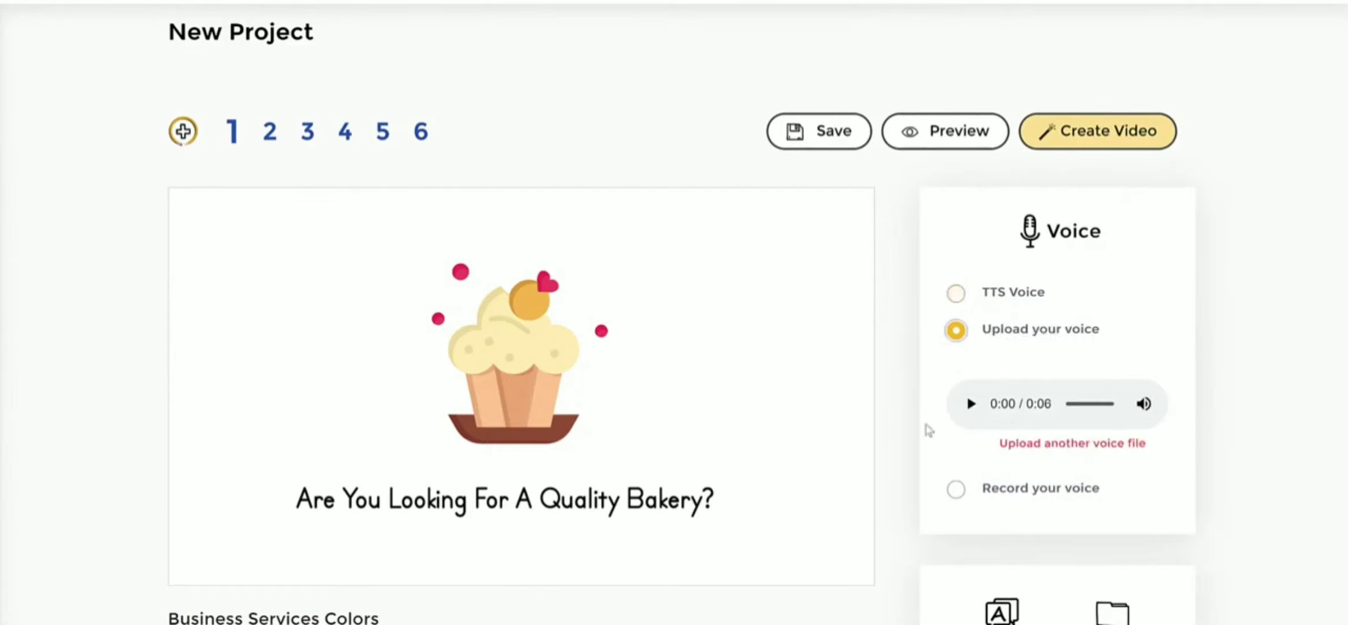
{"action": "left_click", "coordinate": [956, 490]}
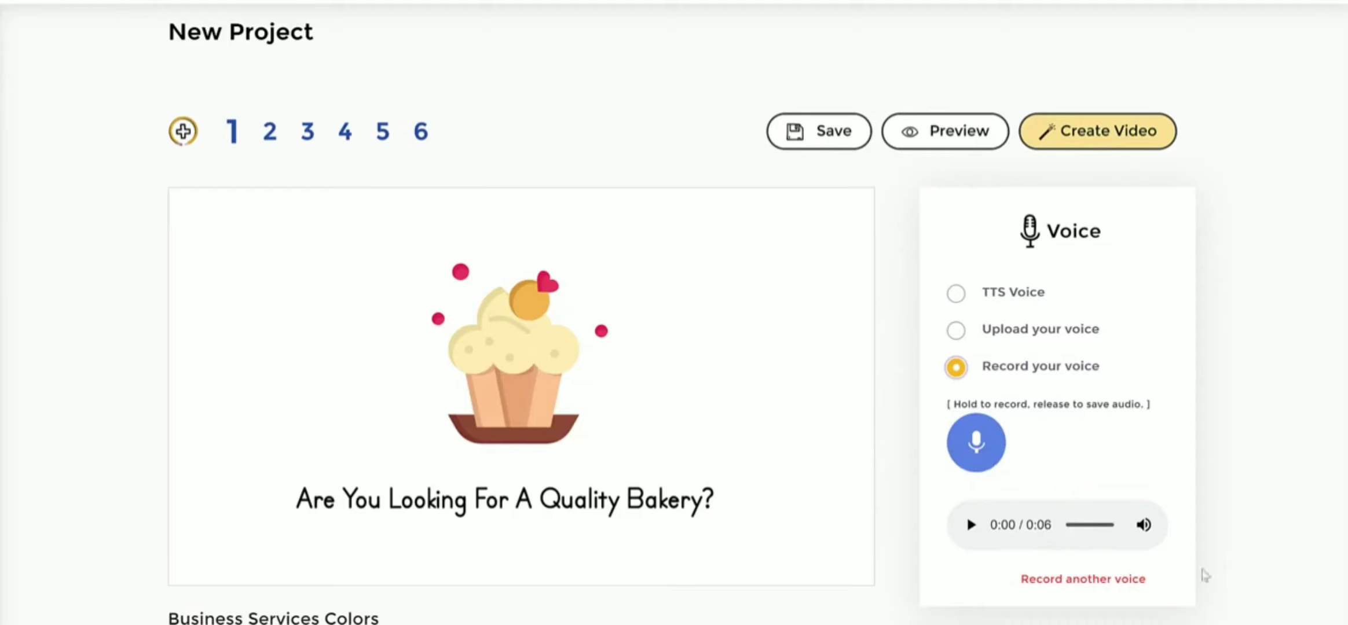
{"action": "left_click", "coordinate": [948, 296]}
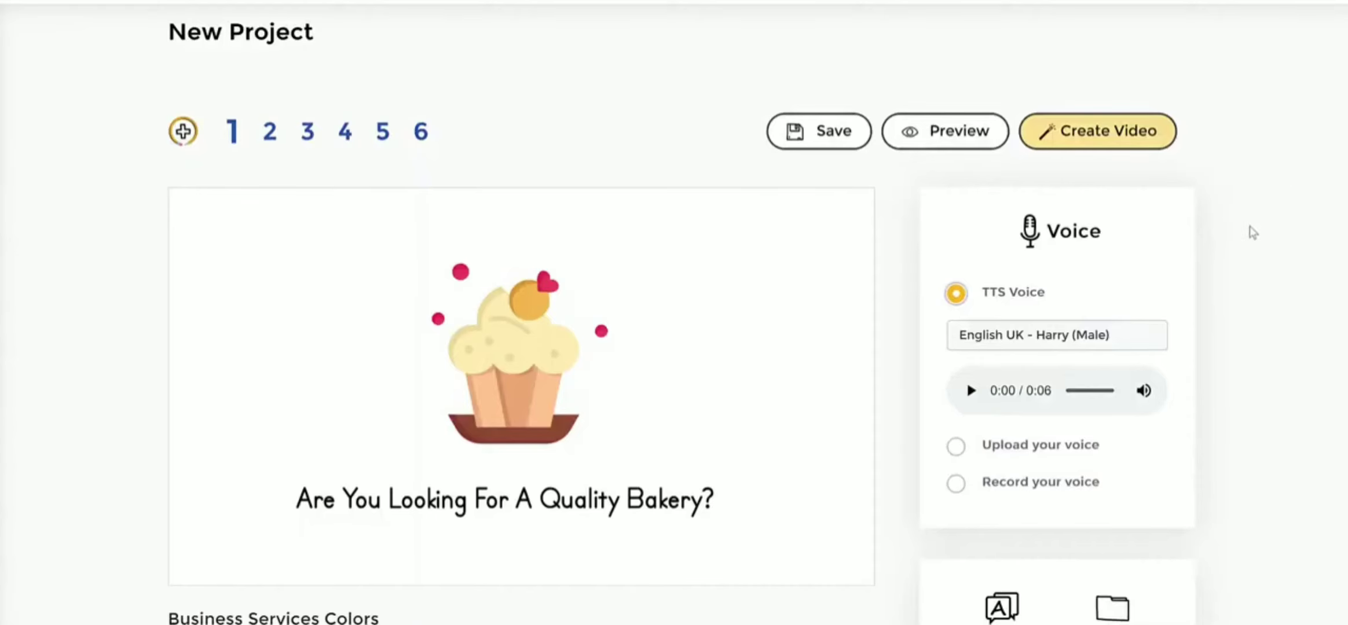
{"action": "scroll", "coordinate": [1256, 216], "scroll_direction": "down", "scroll_amount": 4}
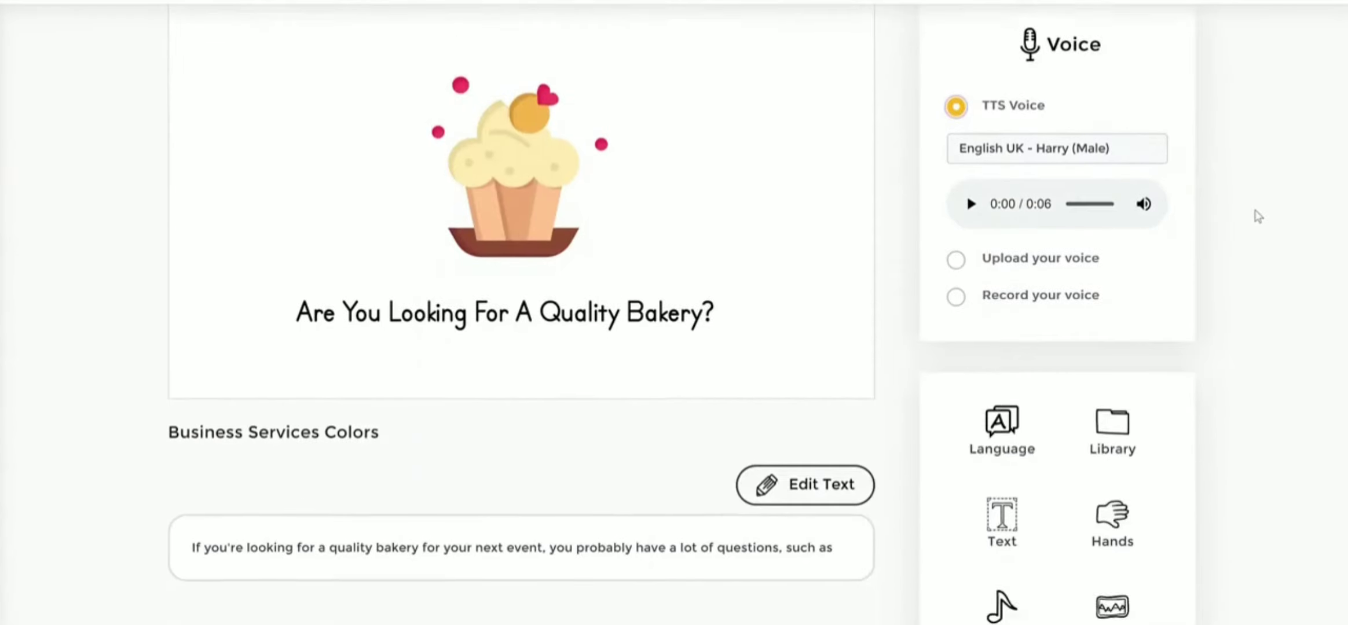
{"action": "scroll", "coordinate": [1258, 216], "scroll_direction": "down", "scroll_amount": 1}
{"action": "scroll", "coordinate": [1010, 252], "scroll_direction": "down", "scroll_amount": 1}
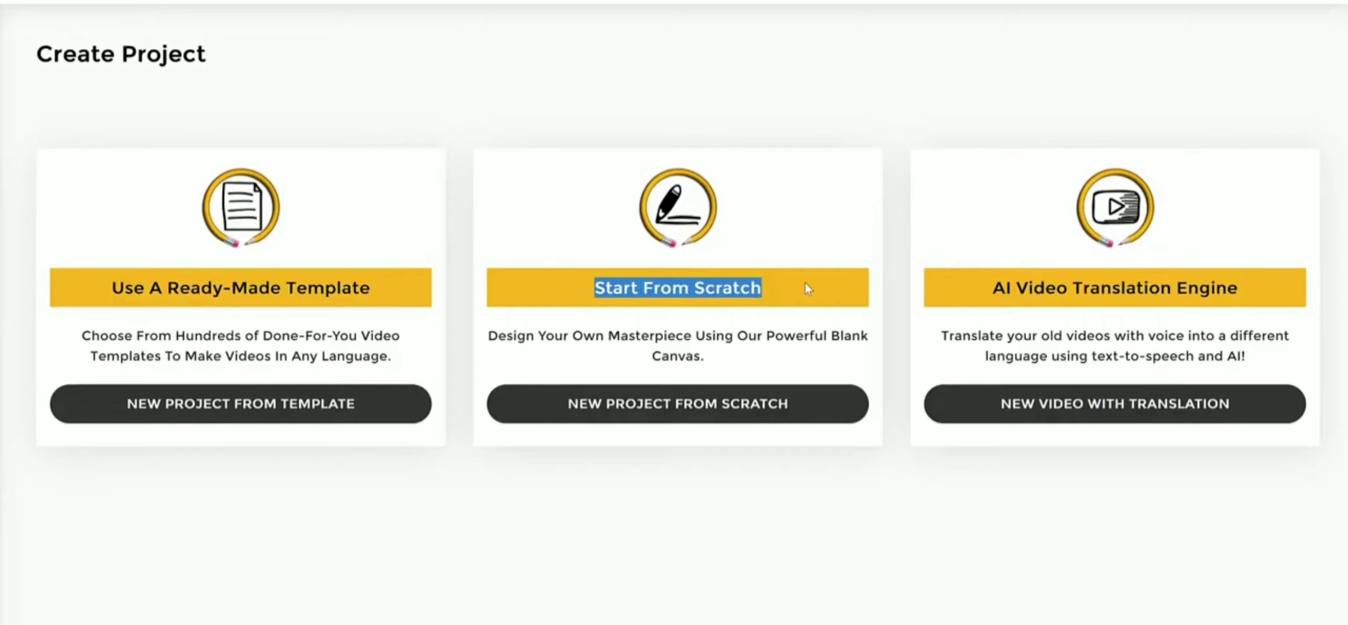
- Start a new project from scratch
{"action": "left_click", "coordinate": [805, 284]}
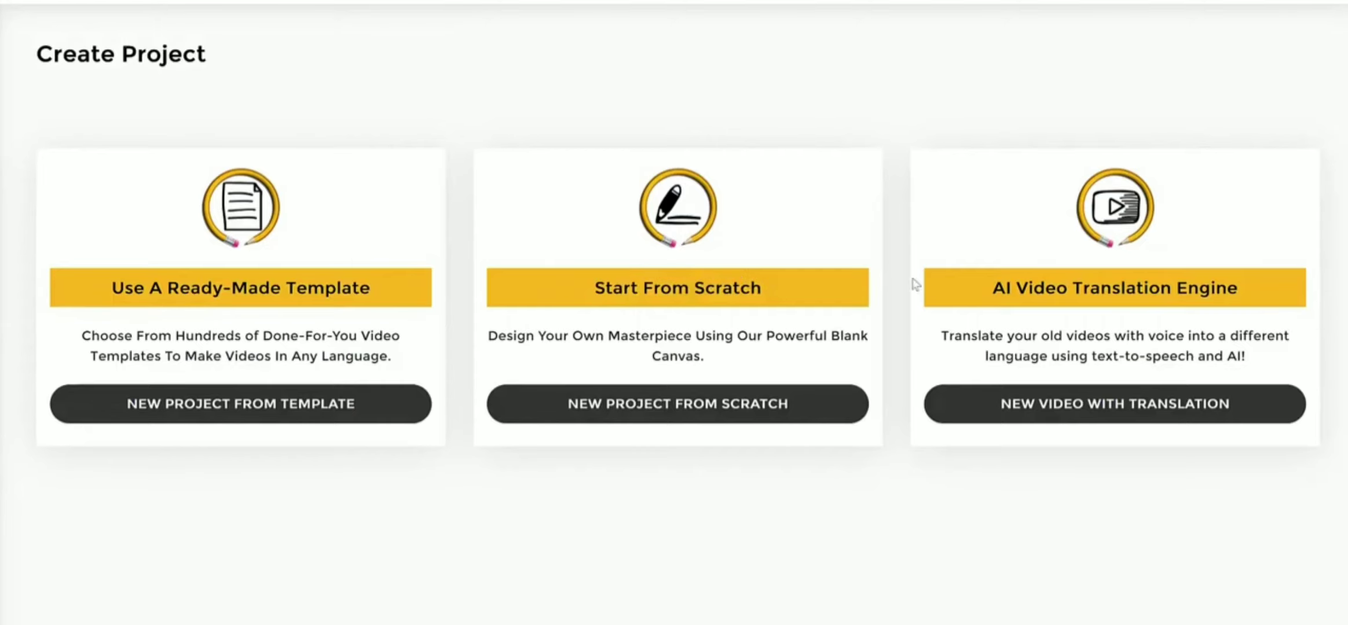
{"action": "left_click_drag", "start_coordinate": [1046, 289], "coordinate": [1232, 291]}
{"action": "left_click", "coordinate": [1232, 291]}
{"action": "left_click", "coordinate": [642, 405]}
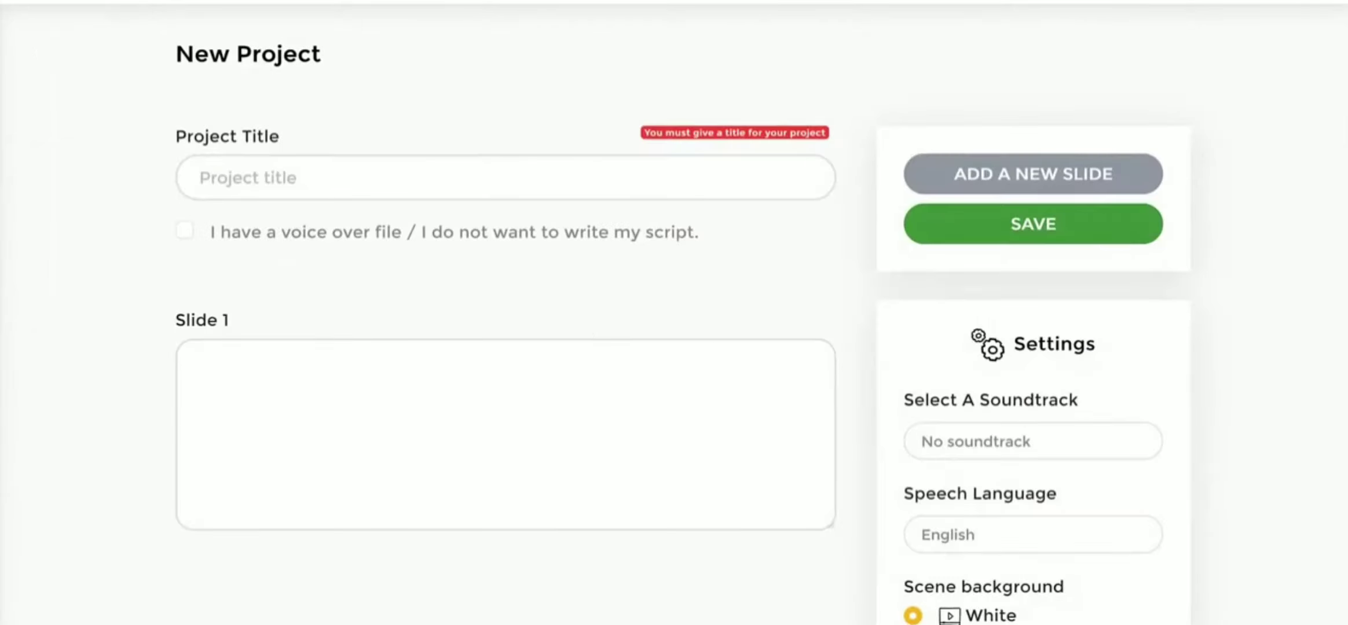
- Title the new project "how to lose weight"
{"action": "left_click", "coordinate": [317, 169]}
{"action": "type", "text": "how to lose weight"}
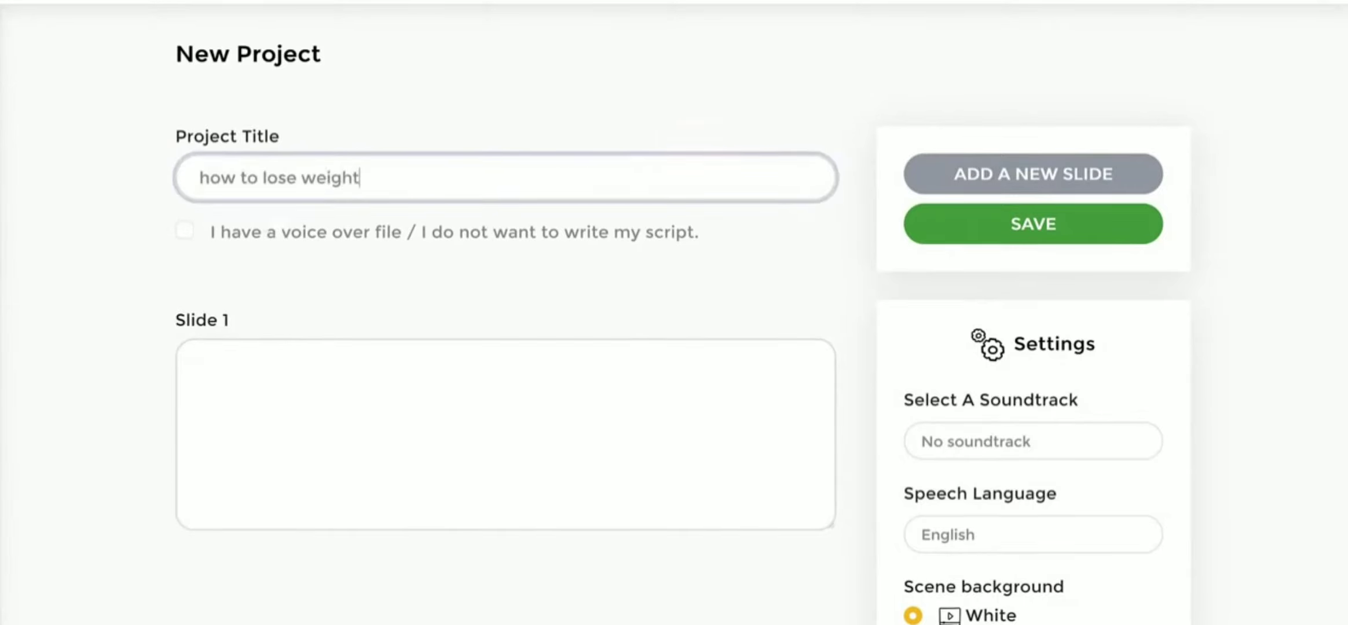
{"action": "key", "text": "Tab"}
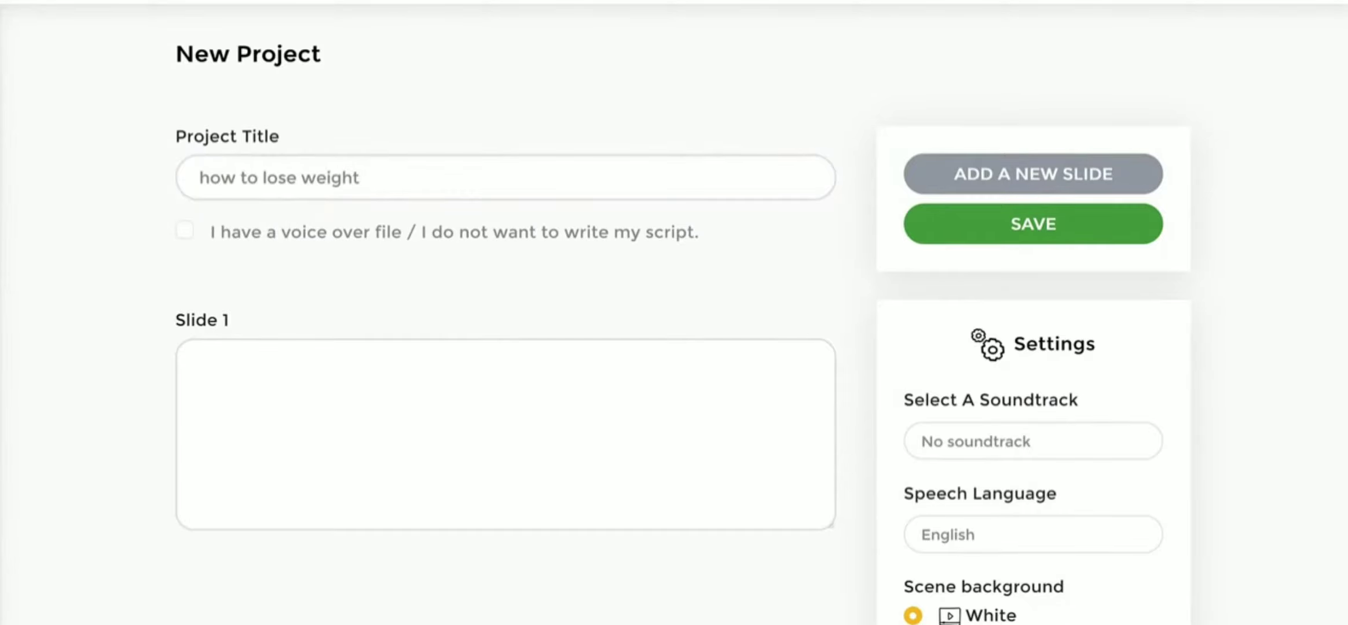
- Write three slides: "Eat a high protein breakfast", "Avoid sugary drinks and fruit juice" and "Drink coffee or tea"
{"action": "left_click", "coordinate": [412, 403]}
{"action": "type", "text": "Eat a high protein breakfast"}
{"action": "left_click", "coordinate": [1005, 168]}
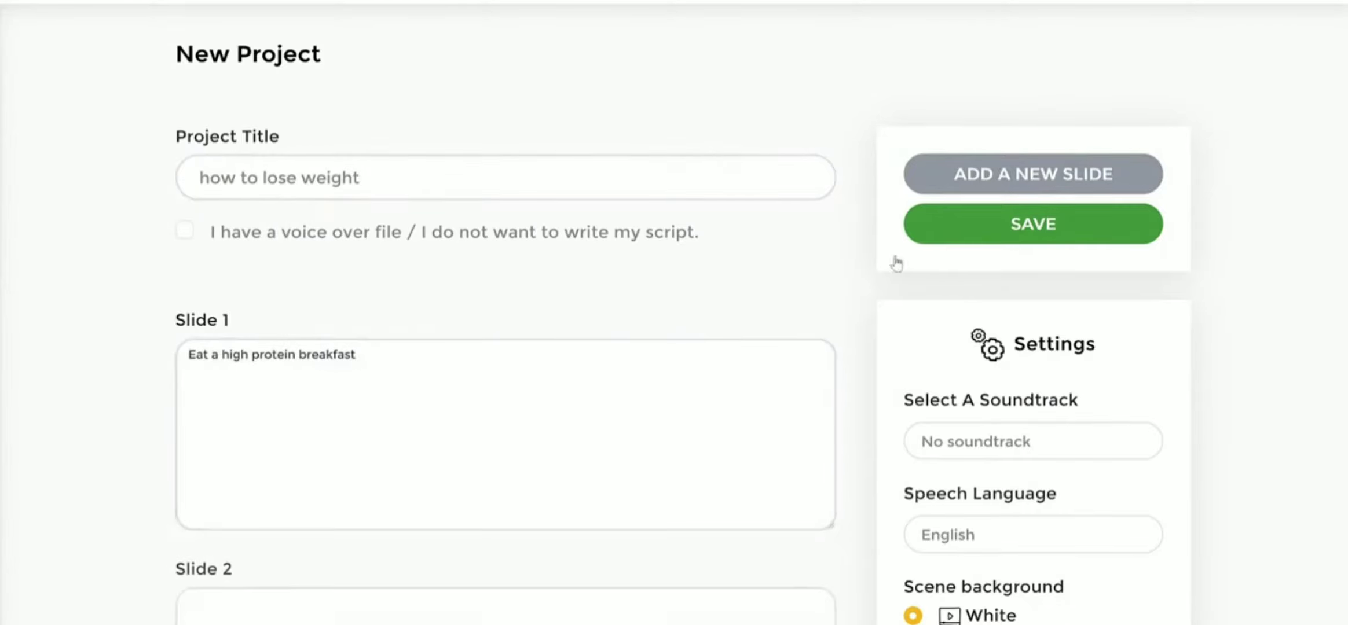
{"action": "scroll", "coordinate": [60, 414], "scroll_direction": "down", "scroll_amount": 1}
{"action": "scroll", "coordinate": [59, 413], "scroll_direction": "down", "scroll_amount": 1}
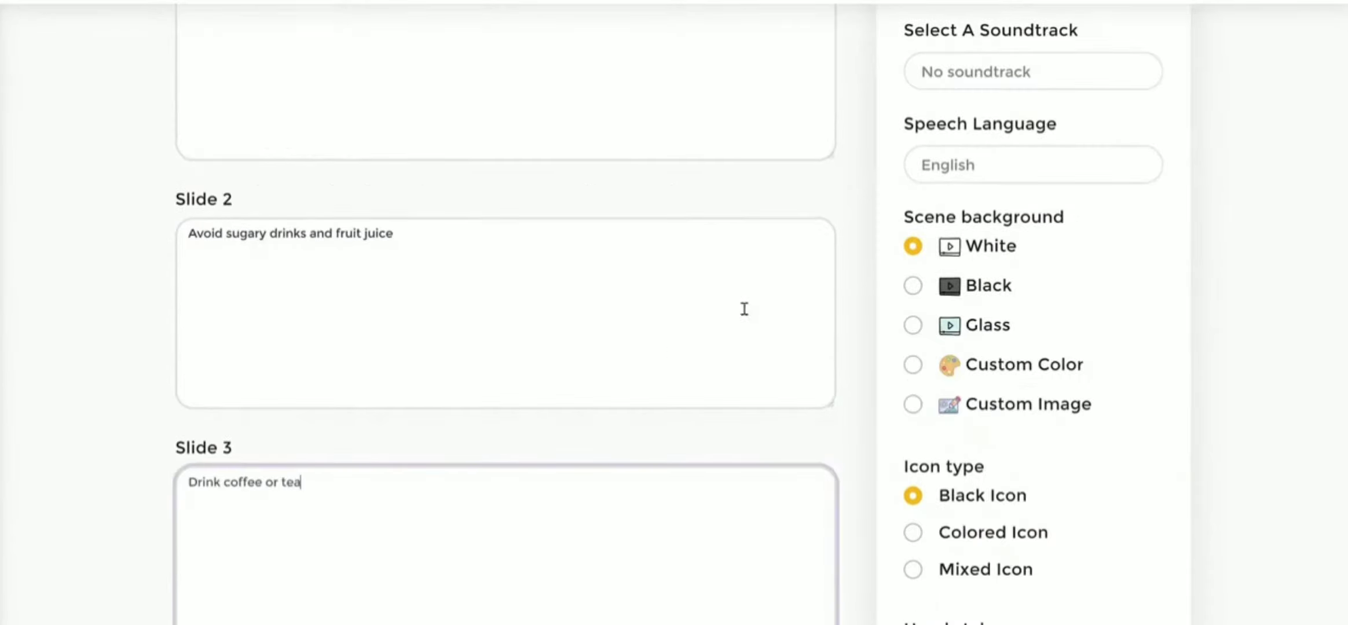
{"action": "scroll", "coordinate": [1270, 358], "scroll_direction": "down", "scroll_amount": 2}
- Check the soundtrack choices and the speech language setting without changing them
{"action": "scroll", "coordinate": [1251, 349], "scroll_direction": "up", "scroll_amount": 4}
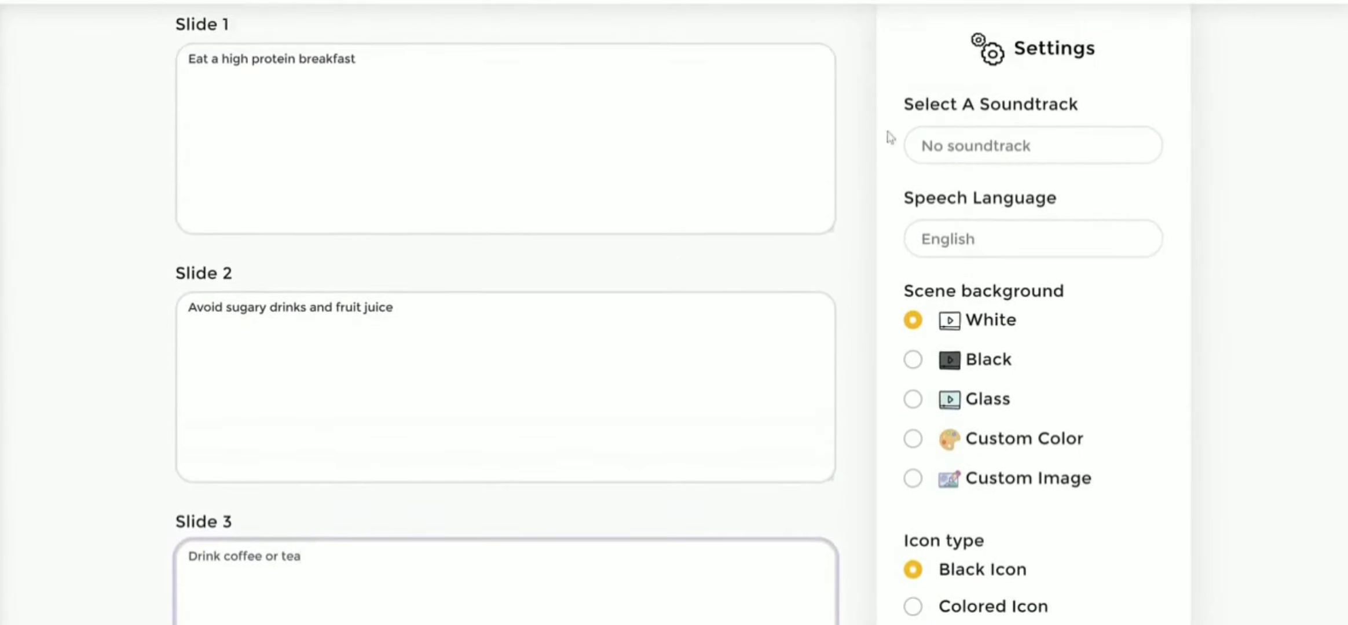
{"action": "left_click", "coordinate": [974, 140]}
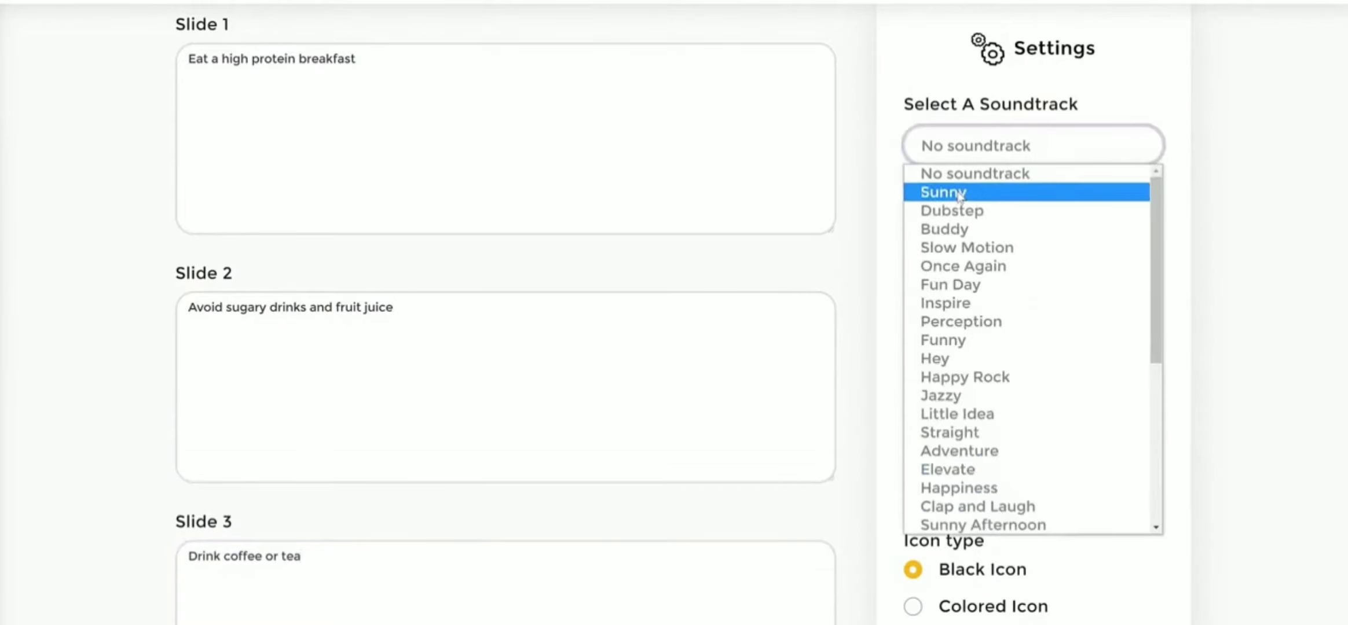
{"action": "left_click", "coordinate": [977, 113]}
{"action": "scroll", "coordinate": [996, 188], "scroll_direction": "down", "scroll_amount": 1}
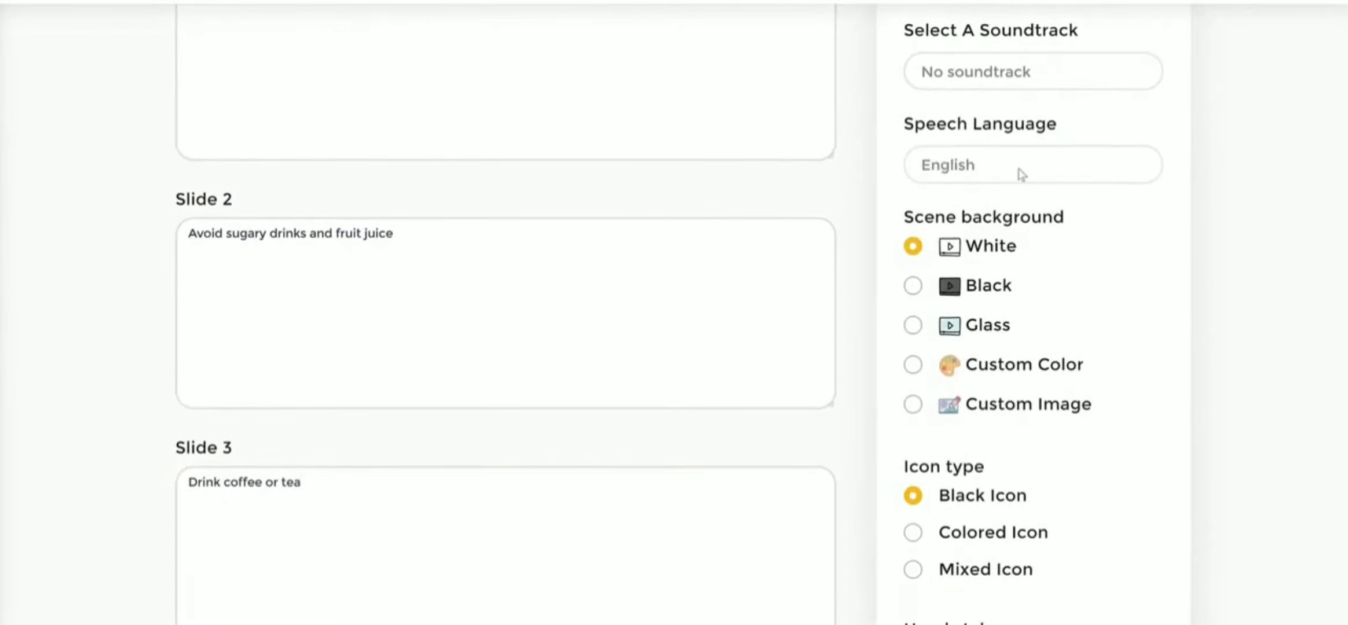
{"action": "left_click", "coordinate": [983, 180]}
{"action": "left_click", "coordinate": [1128, 185]}
{"action": "left_click", "coordinate": [1252, 159]}
{"action": "left_click_drag", "start_coordinate": [481, 304], "coordinate": [226, 292]}
{"action": "left_click", "coordinate": [1310, 263]}
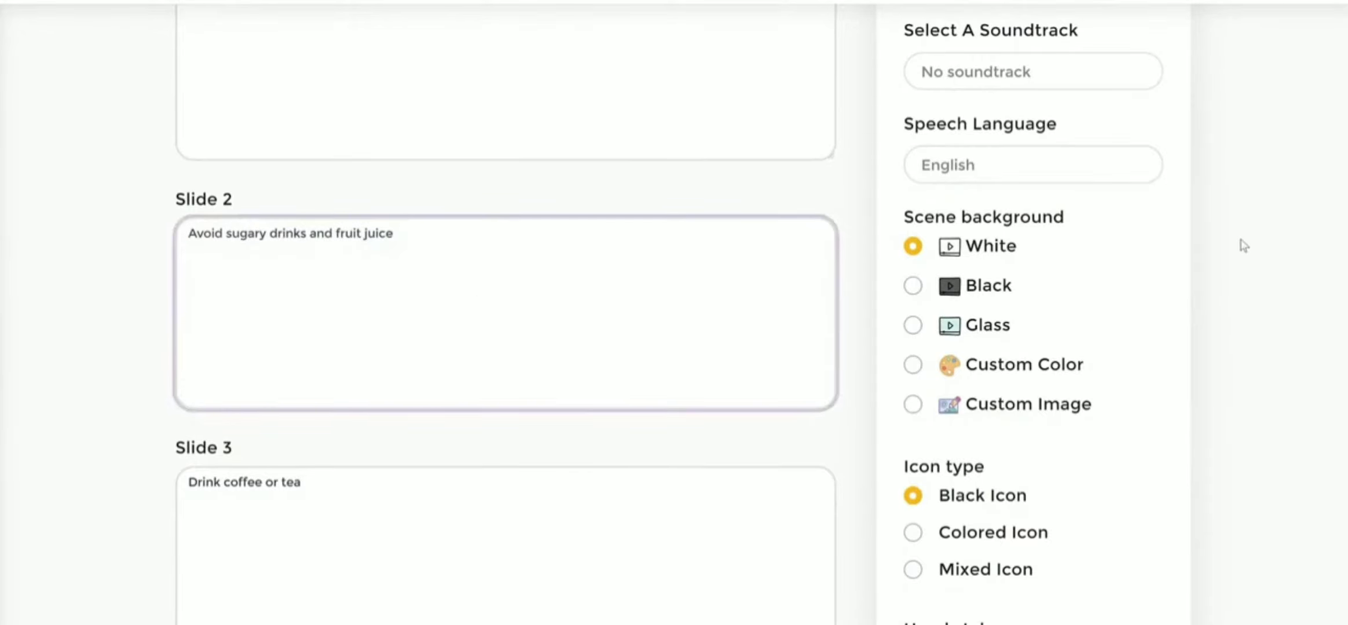
- Examine the scene background, icon type and hand style options in the project settings
{"action": "scroll", "coordinate": [1219, 248], "scroll_direction": "down", "scroll_amount": 1}
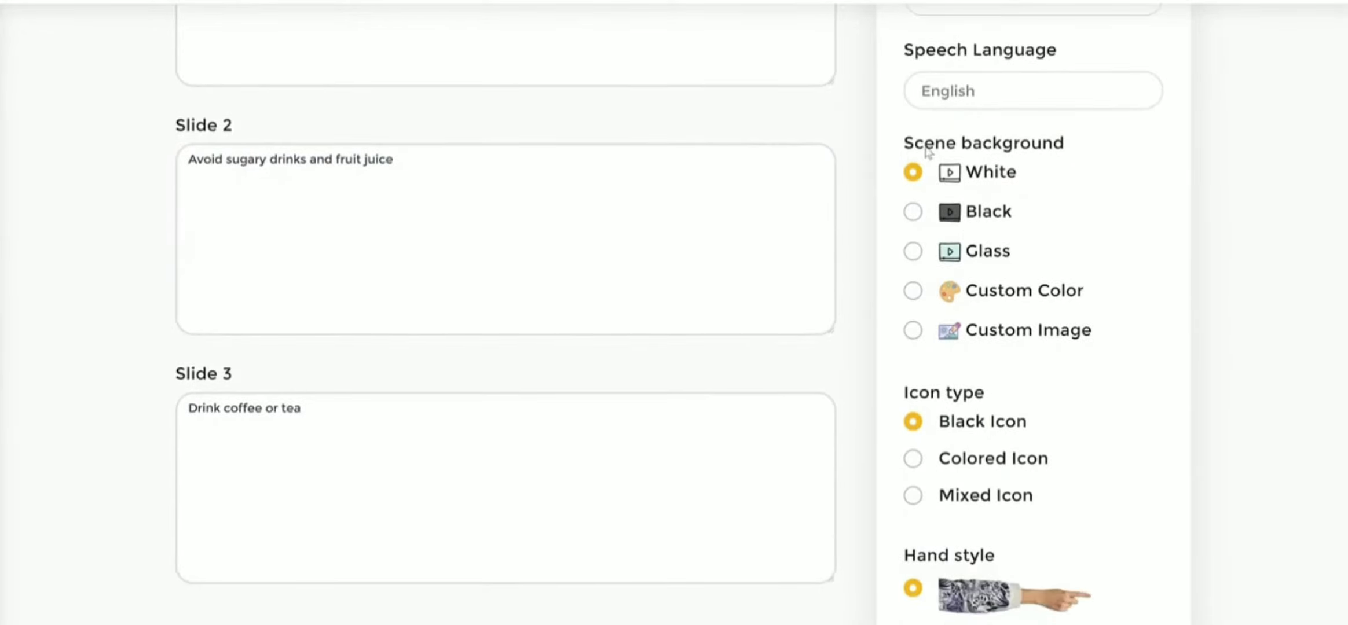
{"action": "left_click_drag", "start_coordinate": [915, 145], "coordinate": [1167, 166]}
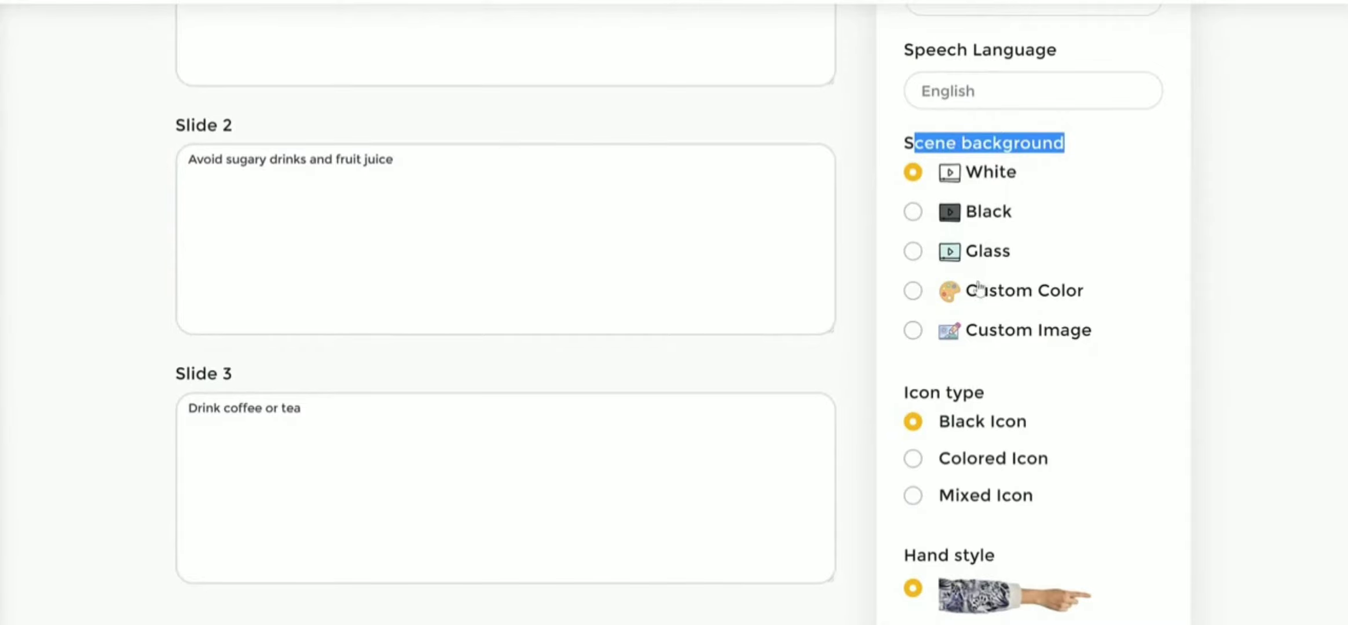
{"action": "left_click", "coordinate": [1308, 328]}
{"action": "scroll", "coordinate": [1293, 316], "scroll_direction": "down", "scroll_amount": 2}
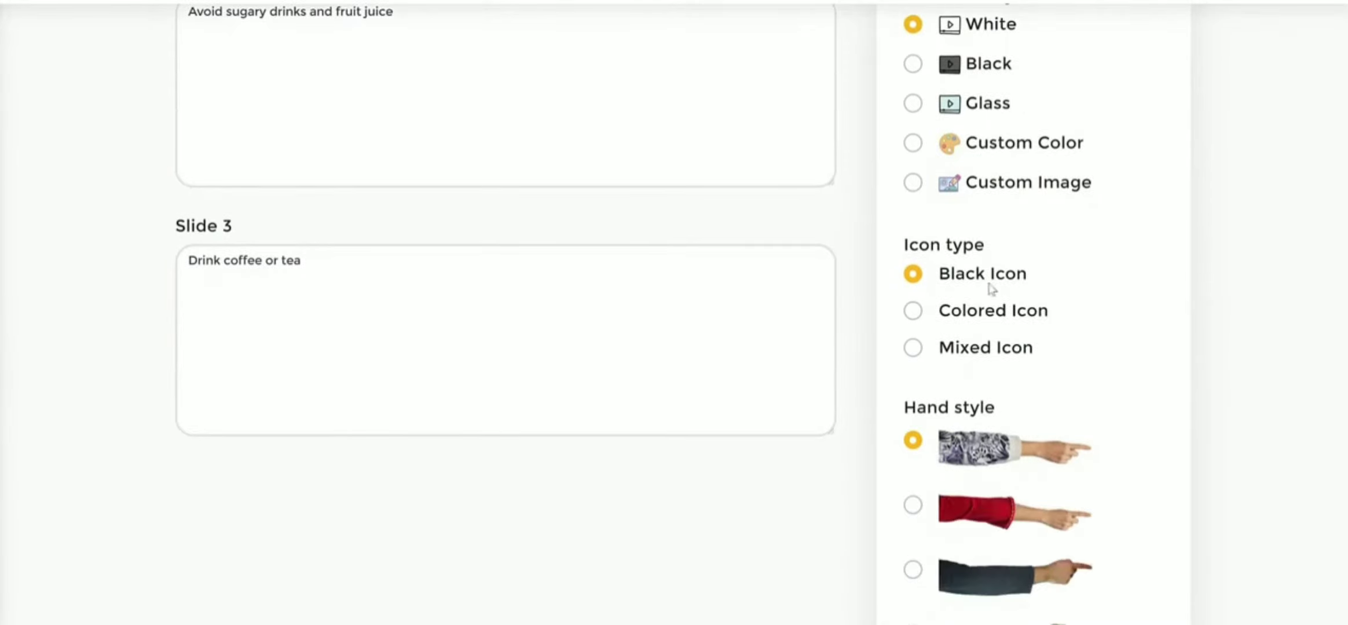
{"action": "left_click_drag", "start_coordinate": [898, 248], "coordinate": [1060, 235]}
{"action": "scroll", "coordinate": [1143, 235], "scroll_direction": "up", "scroll_amount": 1}
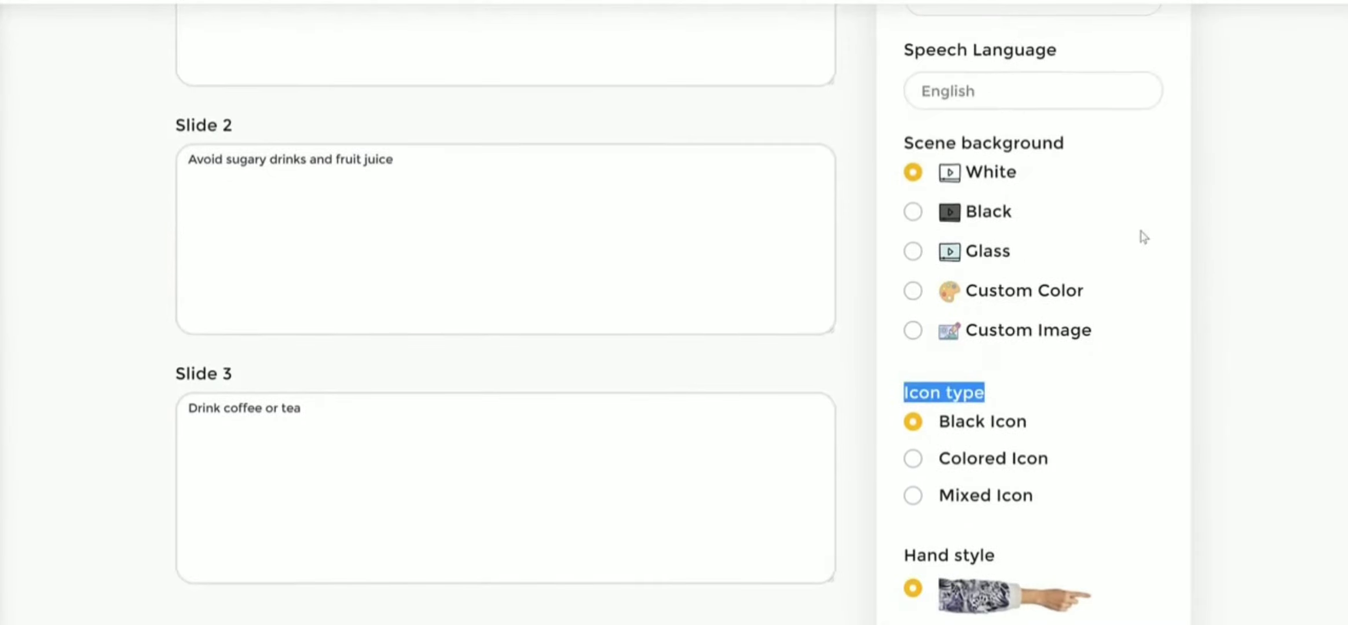
{"action": "left_click", "coordinate": [929, 328]}
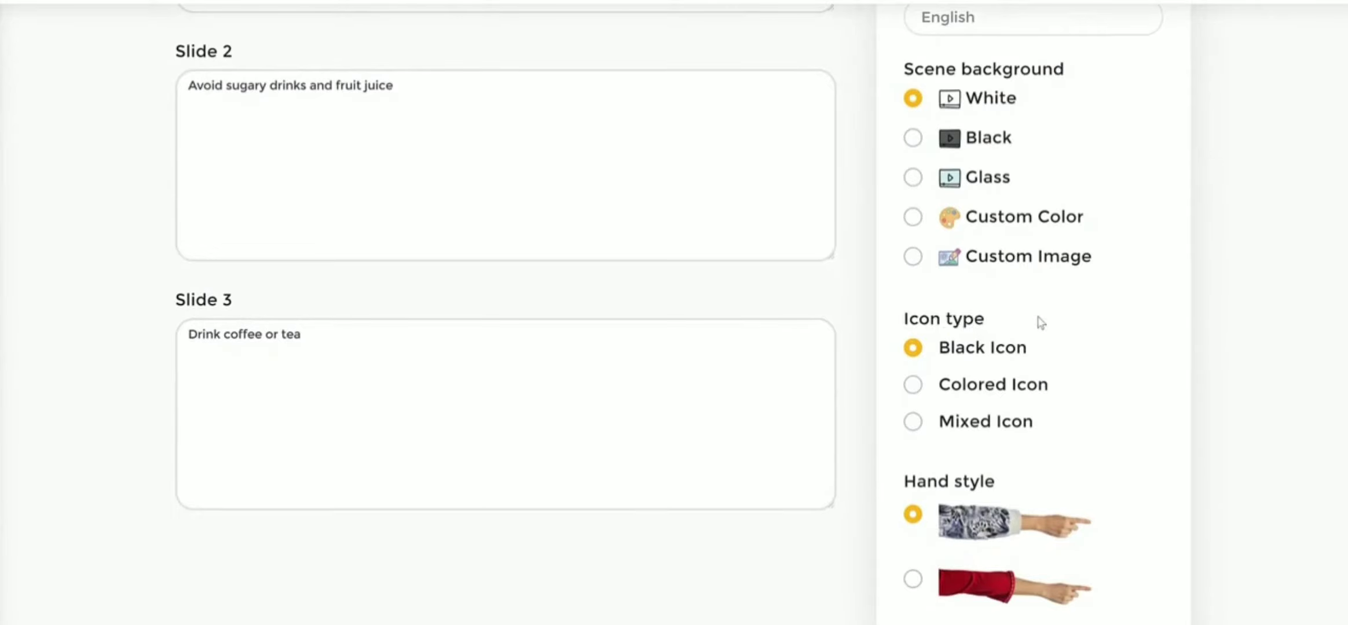
{"action": "scroll", "coordinate": [1038, 320], "scroll_direction": "down", "scroll_amount": 2}
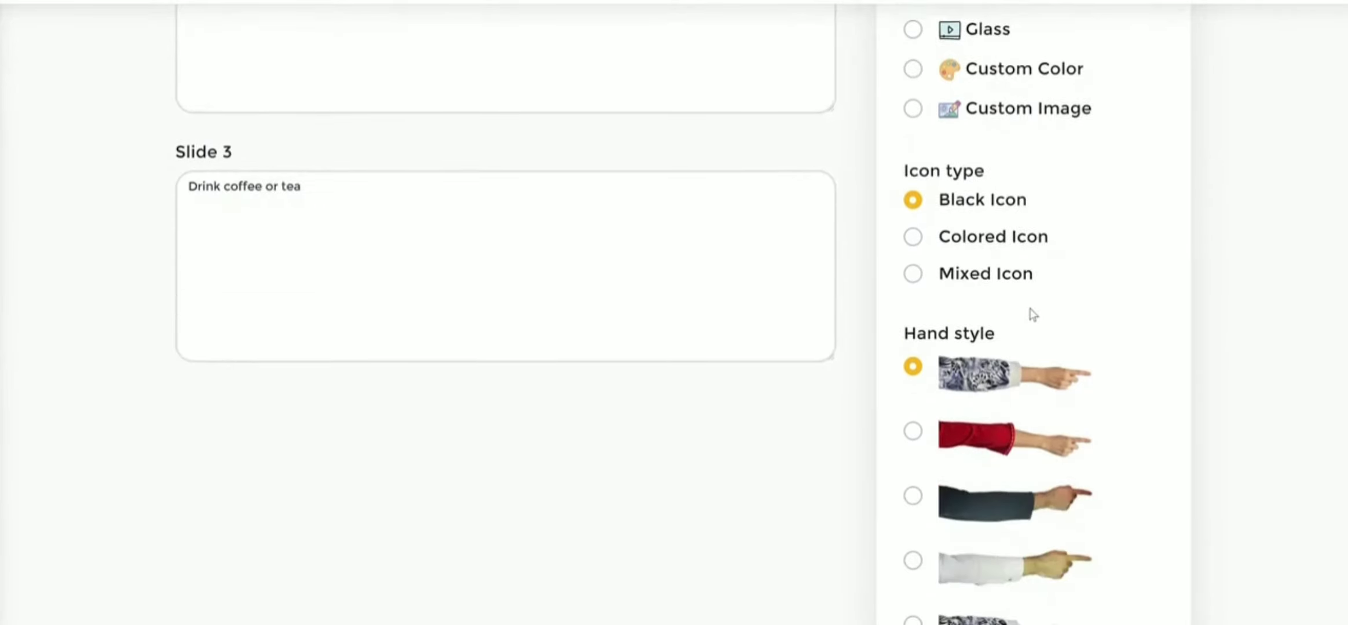
{"action": "scroll", "coordinate": [1019, 289], "scroll_direction": "up", "scroll_amount": 1}
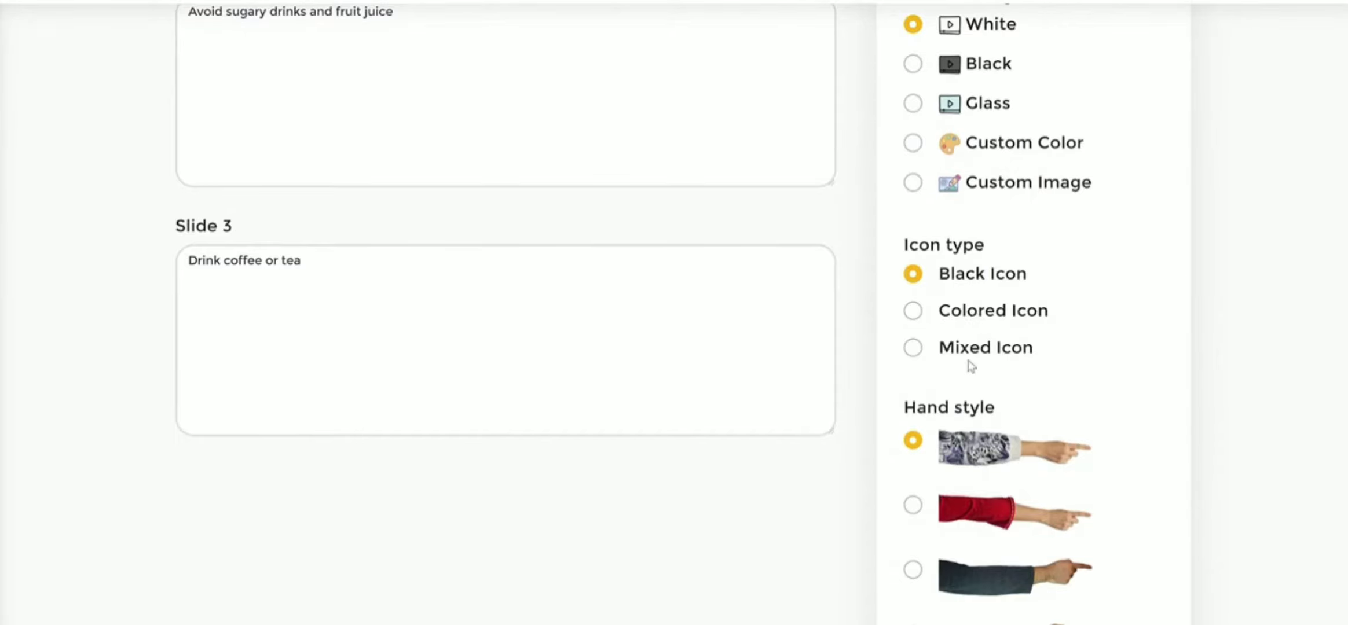
- Set the icon type to Mixed Icon, choose the darker-skinned hand with the dark sleeve, and save the project
{"action": "left_click", "coordinate": [914, 349]}
{"action": "scroll", "coordinate": [1215, 311], "scroll_direction": "down", "scroll_amount": 7}
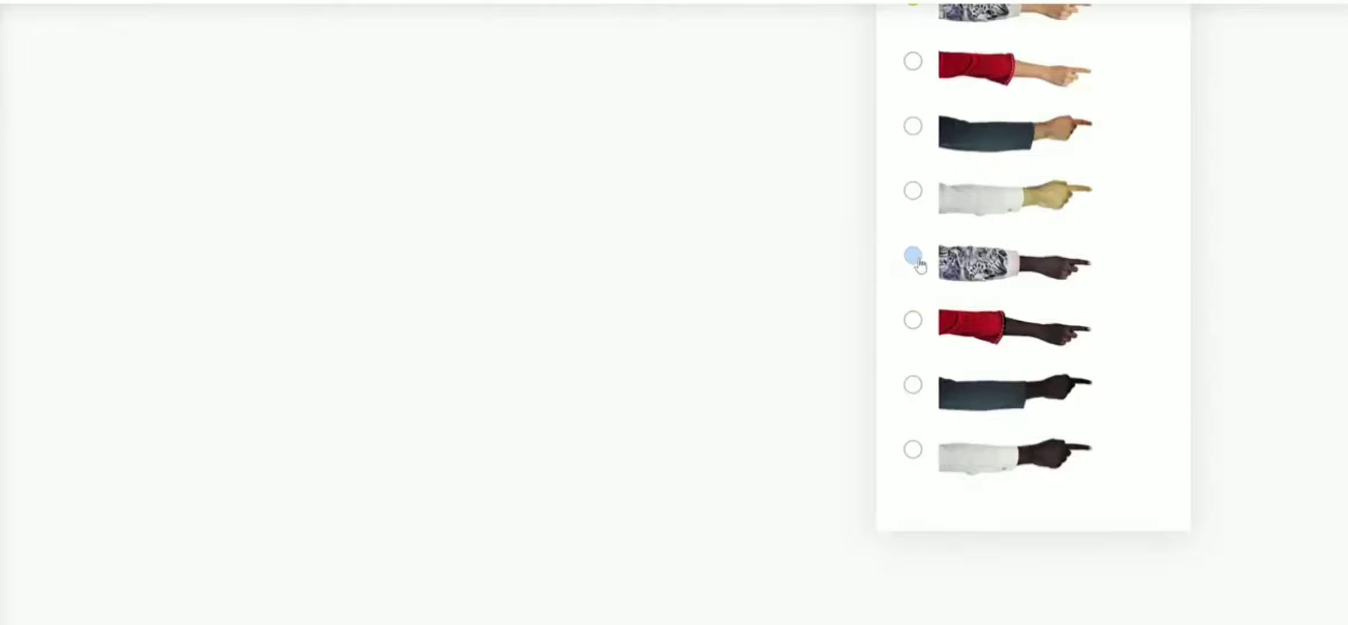
{"action": "left_click", "coordinate": [913, 385]}
{"action": "scroll", "coordinate": [1279, 297], "scroll_direction": "up", "scroll_amount": 15}
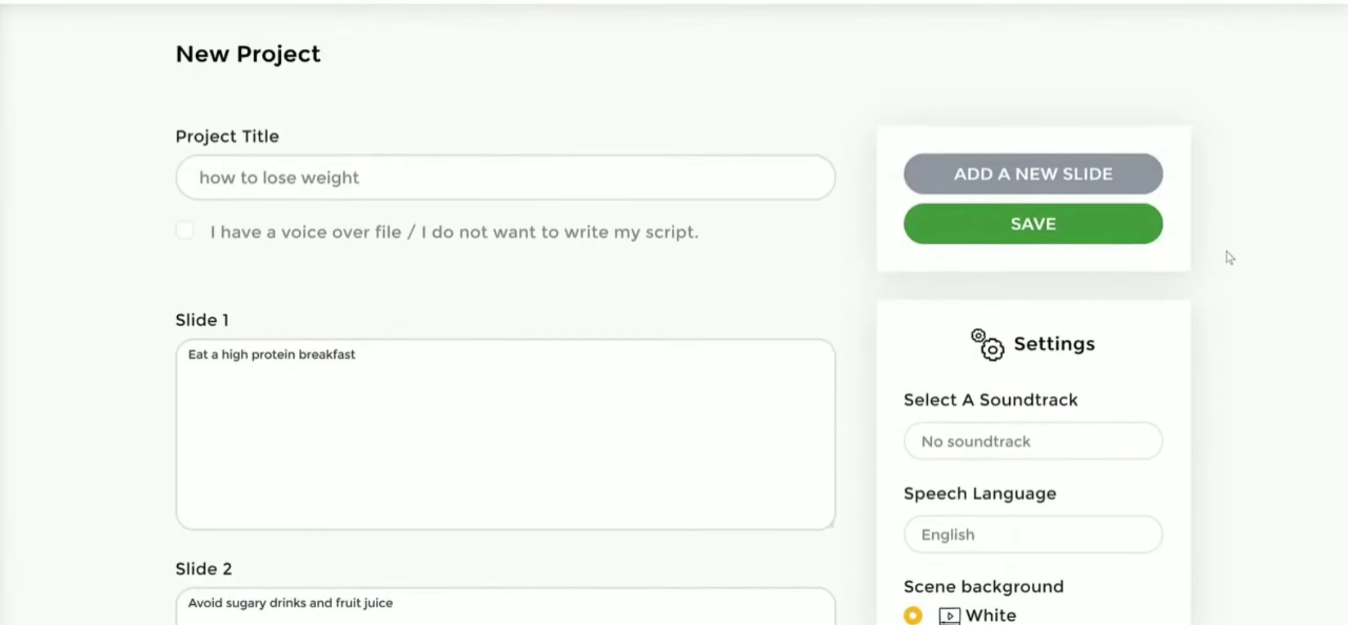
{"action": "left_click", "coordinate": [1050, 228]}
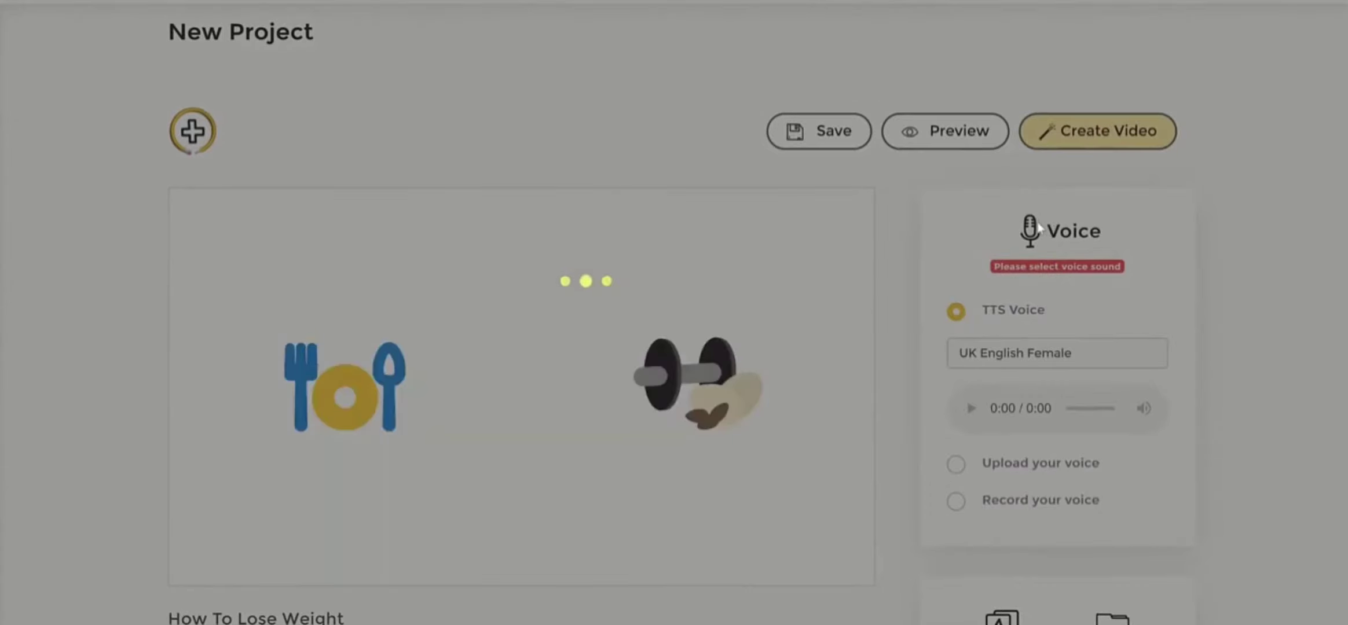
- Examine slide 1's icons and the underlined keywords in its narration text
{"action": "scroll", "coordinate": [697, 398], "scroll_direction": "down", "scroll_amount": 3}
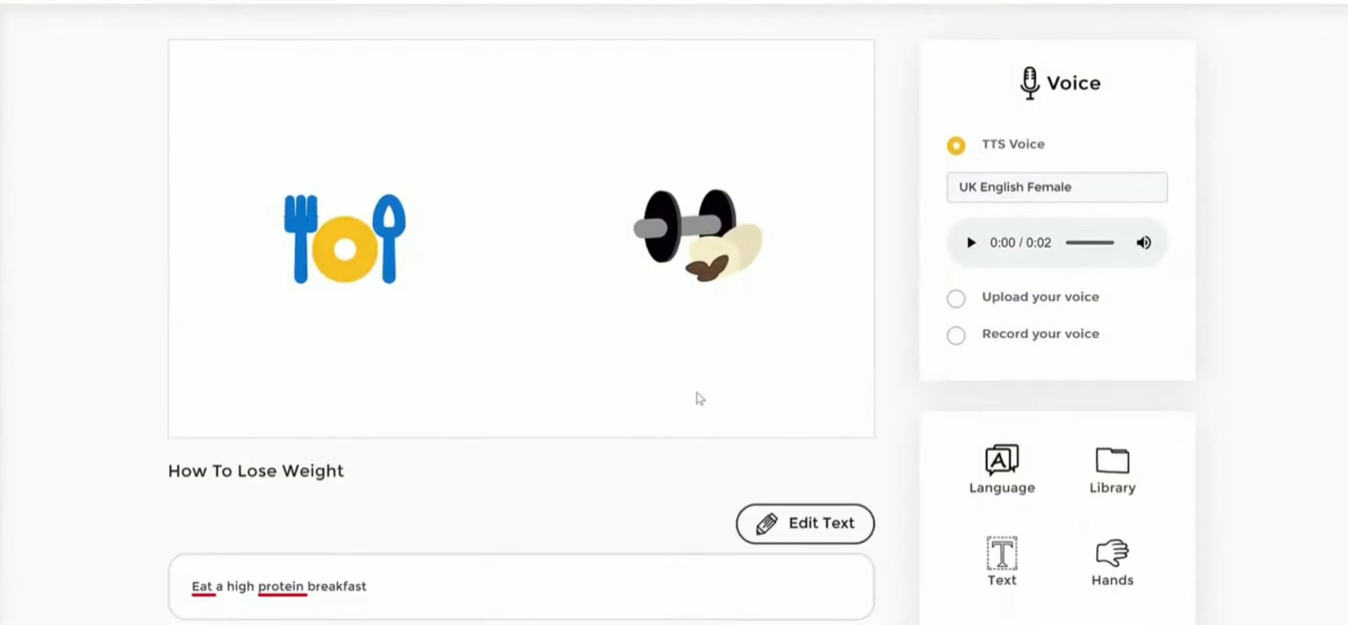
{"action": "scroll", "coordinate": [248, 471], "scroll_direction": "down", "scroll_amount": 2}
{"action": "left_click_drag", "start_coordinate": [195, 524], "coordinate": [300, 524]}
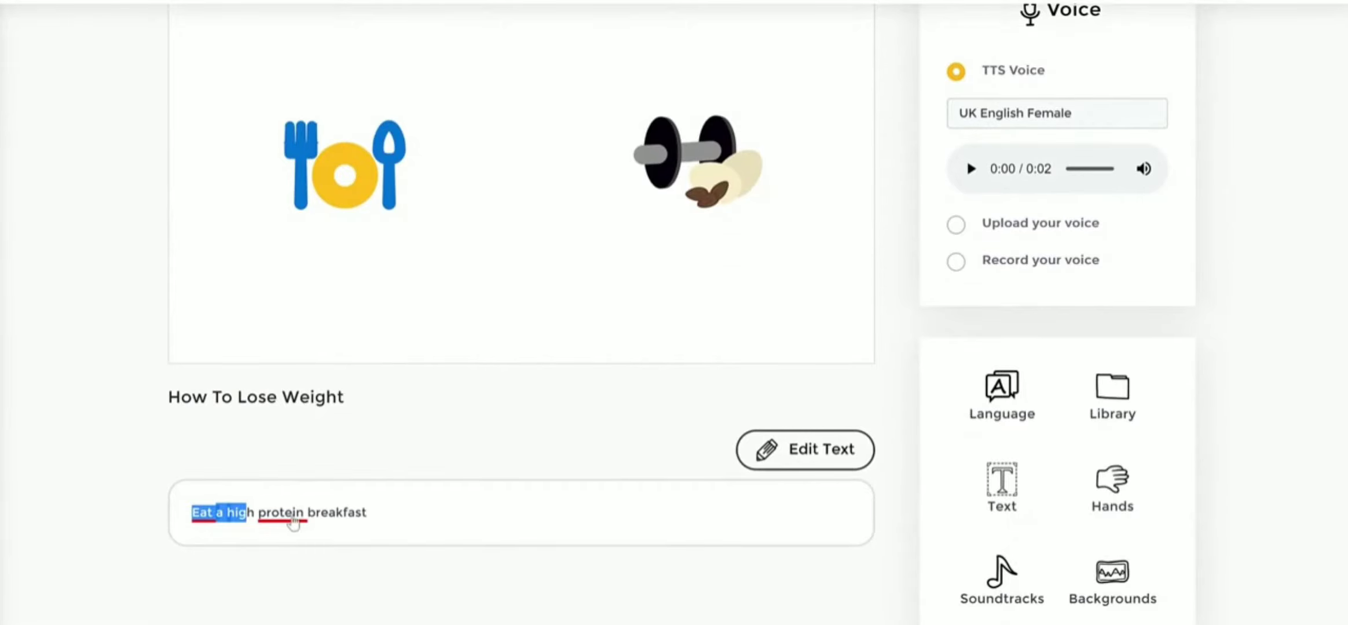
{"action": "left_click", "coordinate": [505, 406]}
{"action": "scroll", "coordinate": [426, 307], "scroll_direction": "up", "scroll_amount": 1}
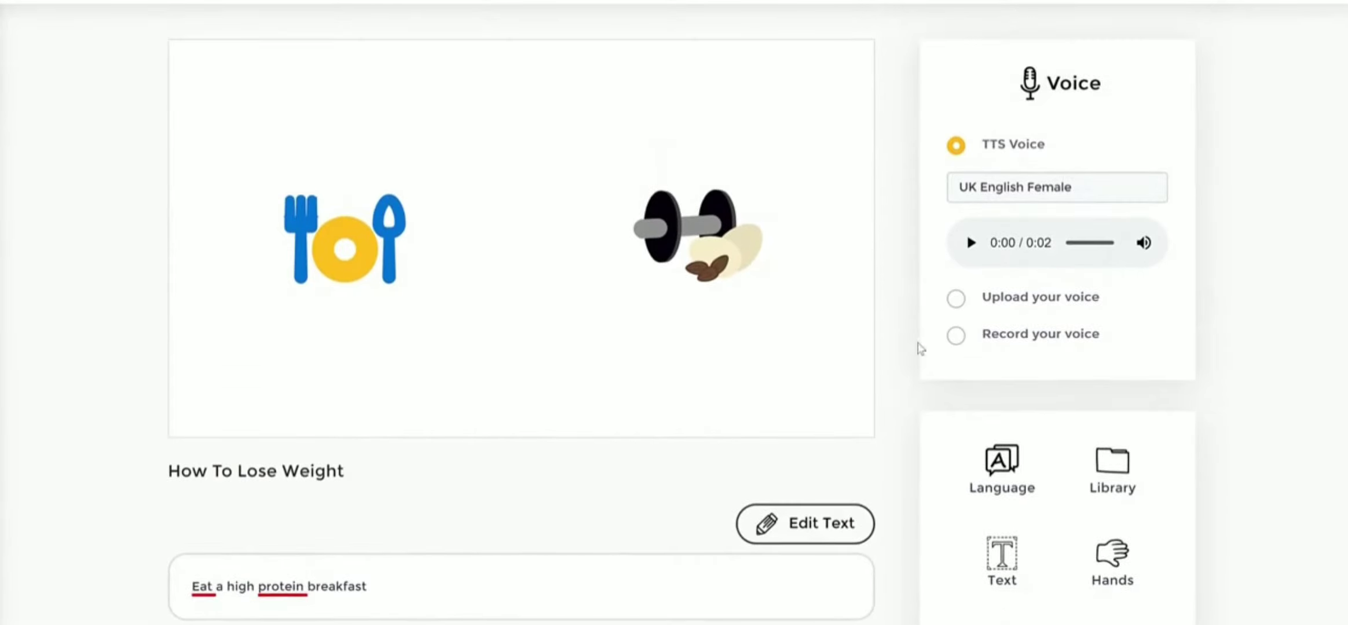
{"action": "scroll", "coordinate": [911, 340], "scroll_direction": "up", "scroll_amount": 1}
{"action": "scroll", "coordinate": [912, 340], "scroll_direction": "down", "scroll_amount": 1}
- Move the dumbbell and nuts icon slightly closer to the cutlery icon on slide 1
{"action": "left_click", "coordinate": [680, 233]}
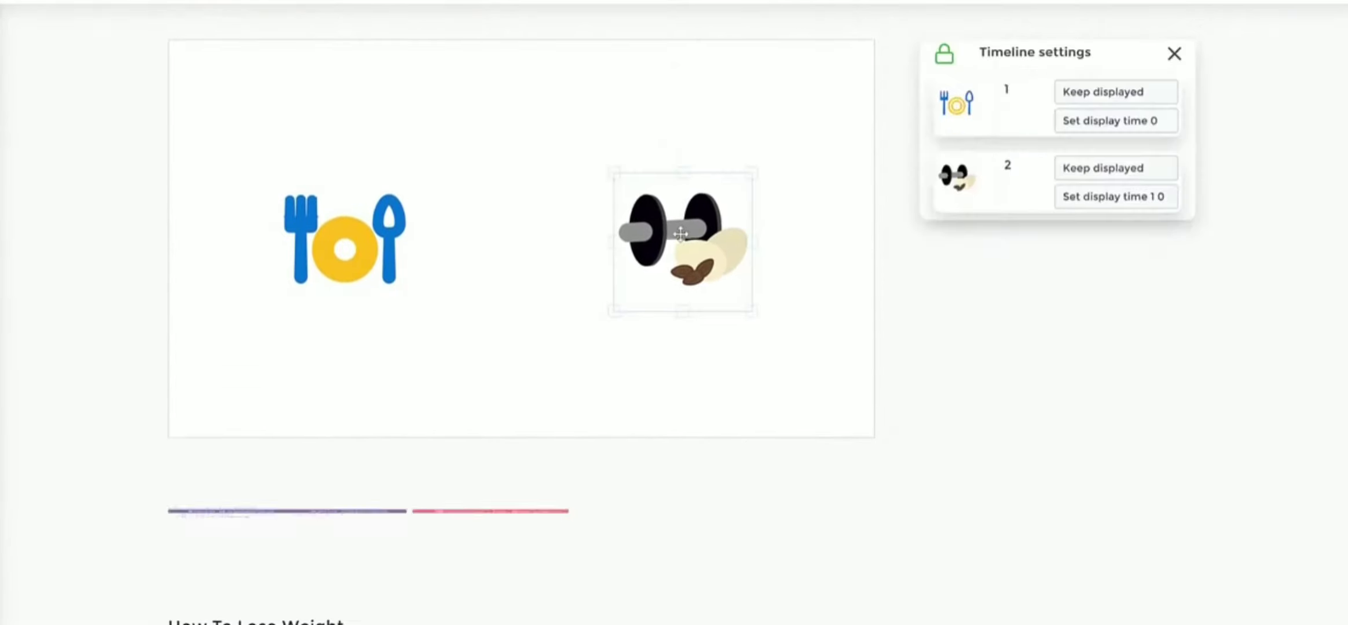
{"action": "left_click_drag", "start_coordinate": [680, 233], "coordinate": [664, 235]}
{"action": "left_click", "coordinate": [967, 232]}
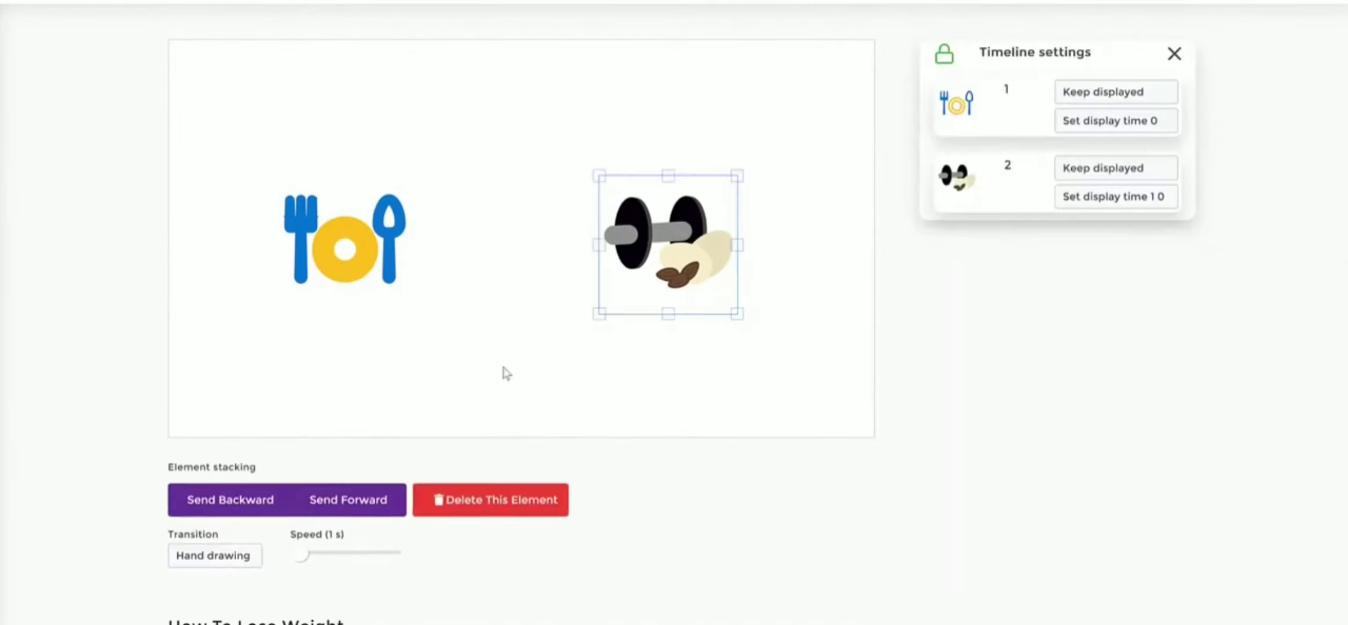
- Search the JumpStory library for "gym" and add the colored gym building icon to slide 1
{"action": "left_click", "coordinate": [328, 226]}
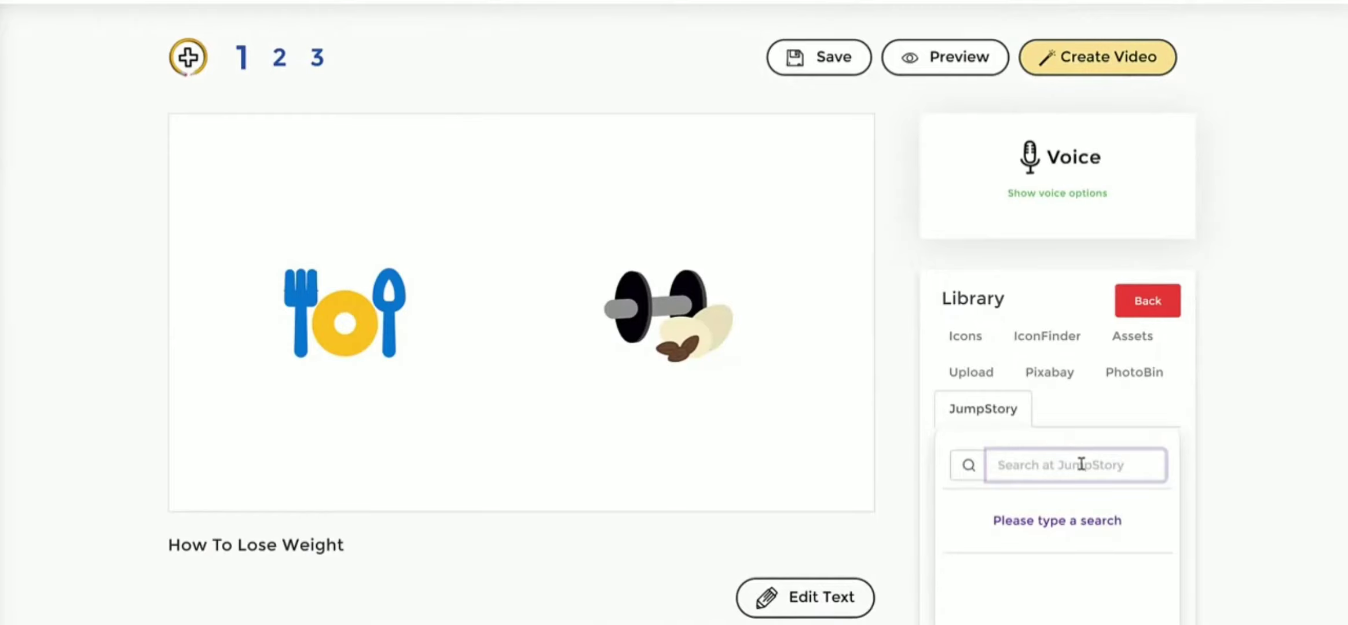
{"action": "type", "text": "gym"}
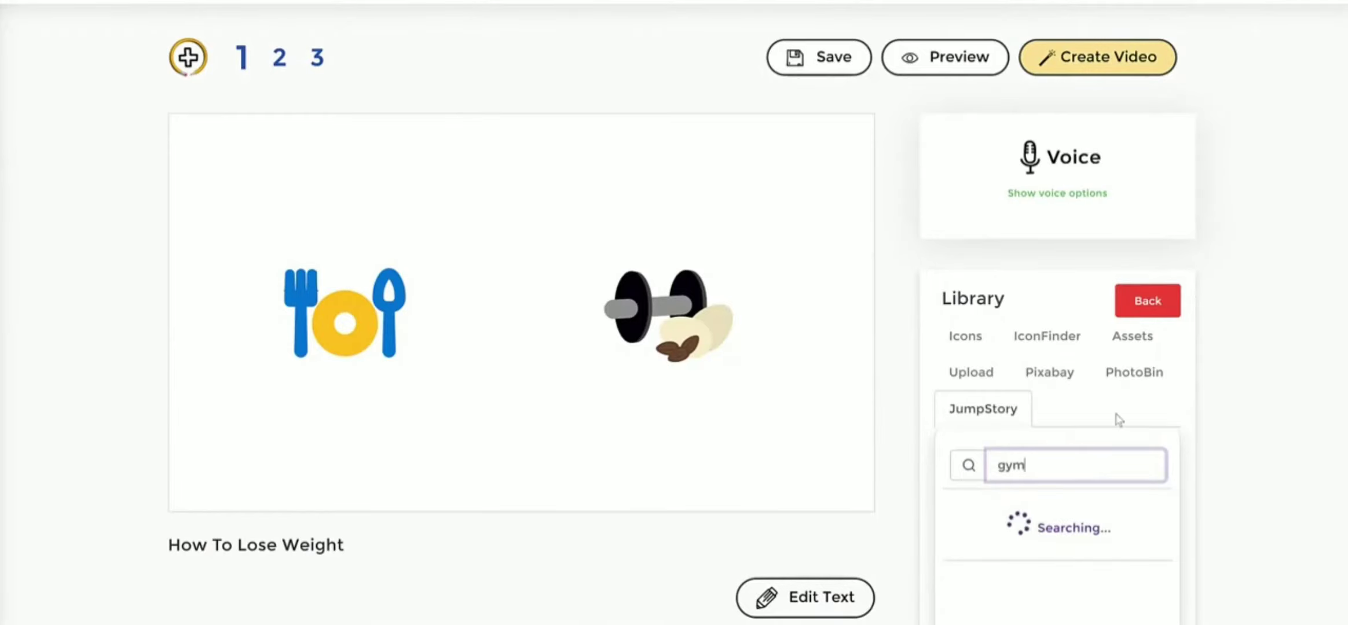
{"action": "scroll", "coordinate": [1192, 371], "scroll_direction": "down", "scroll_amount": 2}
{"action": "scroll", "coordinate": [1103, 478], "scroll_direction": "down", "scroll_amount": 2}
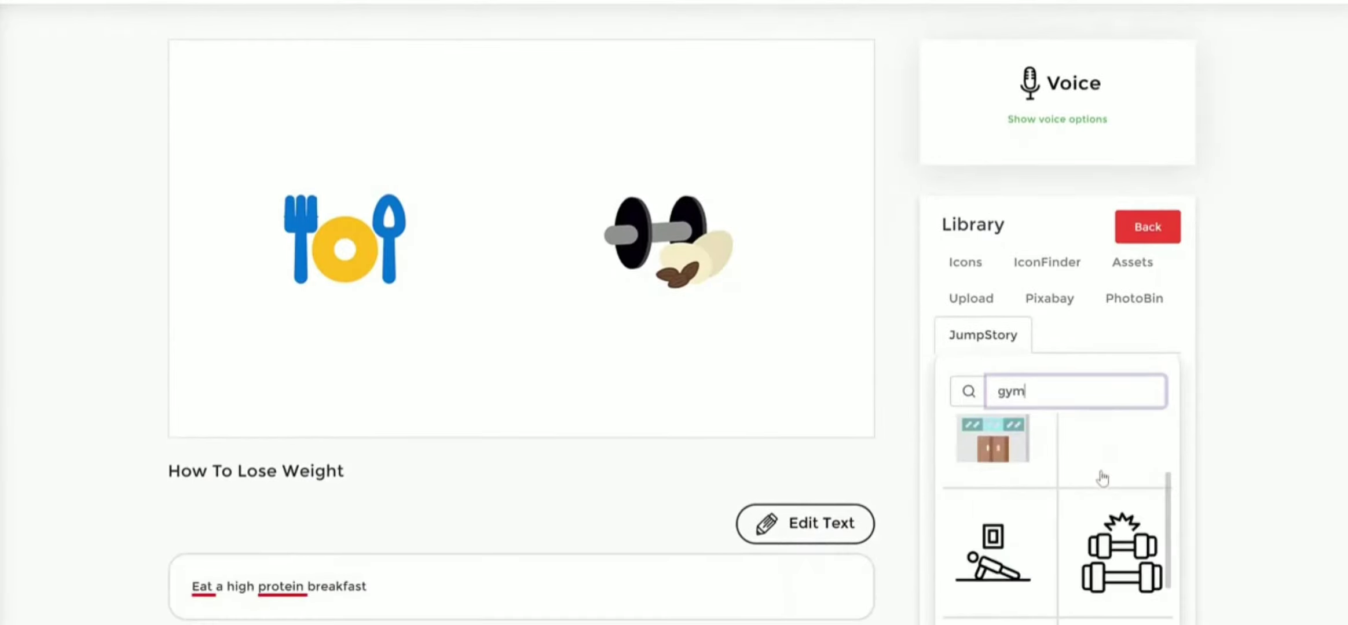
{"action": "scroll", "coordinate": [1103, 477], "scroll_direction": "up", "scroll_amount": 2}
{"action": "scroll", "coordinate": [1103, 479], "scroll_direction": "down", "scroll_amount": 3}
{"action": "scroll", "coordinate": [1103, 479], "scroll_direction": "up", "scroll_amount": 3}
{"action": "scroll", "coordinate": [1103, 479], "scroll_direction": "down", "scroll_amount": 3}
{"action": "scroll", "coordinate": [1103, 479], "scroll_direction": "up", "scroll_amount": 3}
{"action": "left_click", "coordinate": [1008, 566]}
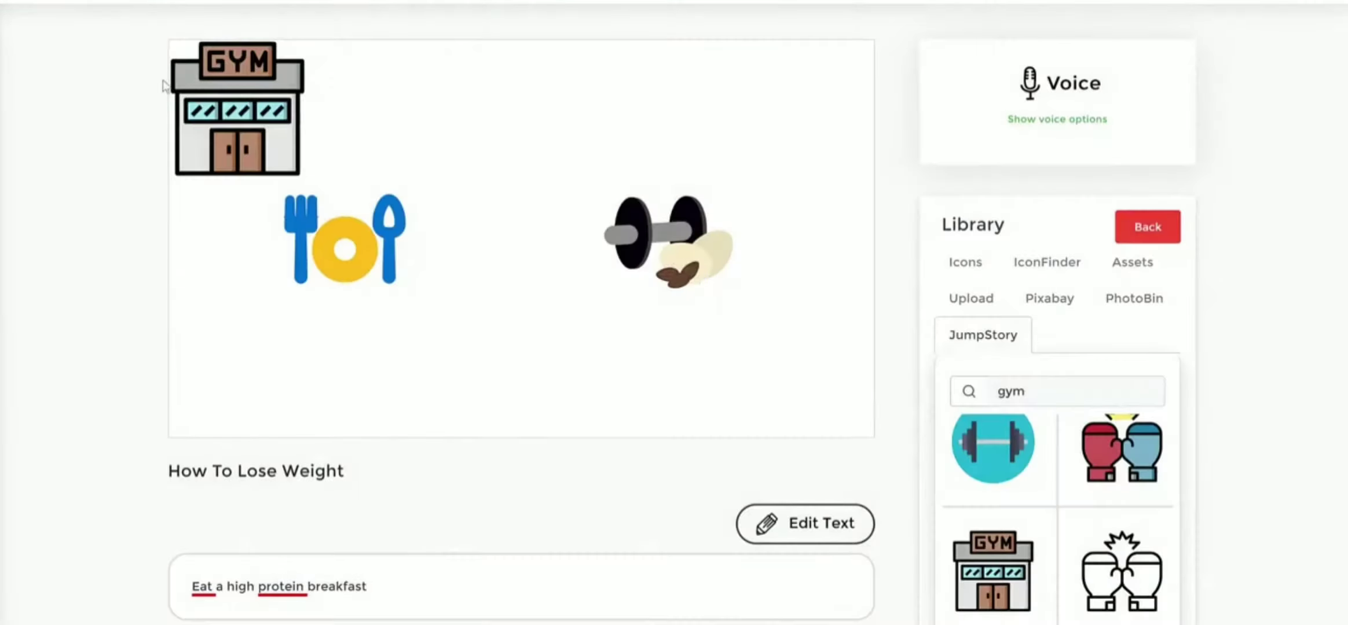
- Place the gym building between the cutlery and the dumbbell icon, shifting the dumbbell outward to even the spacing
{"action": "left_click_drag", "start_coordinate": [293, 109], "coordinate": [562, 235]}
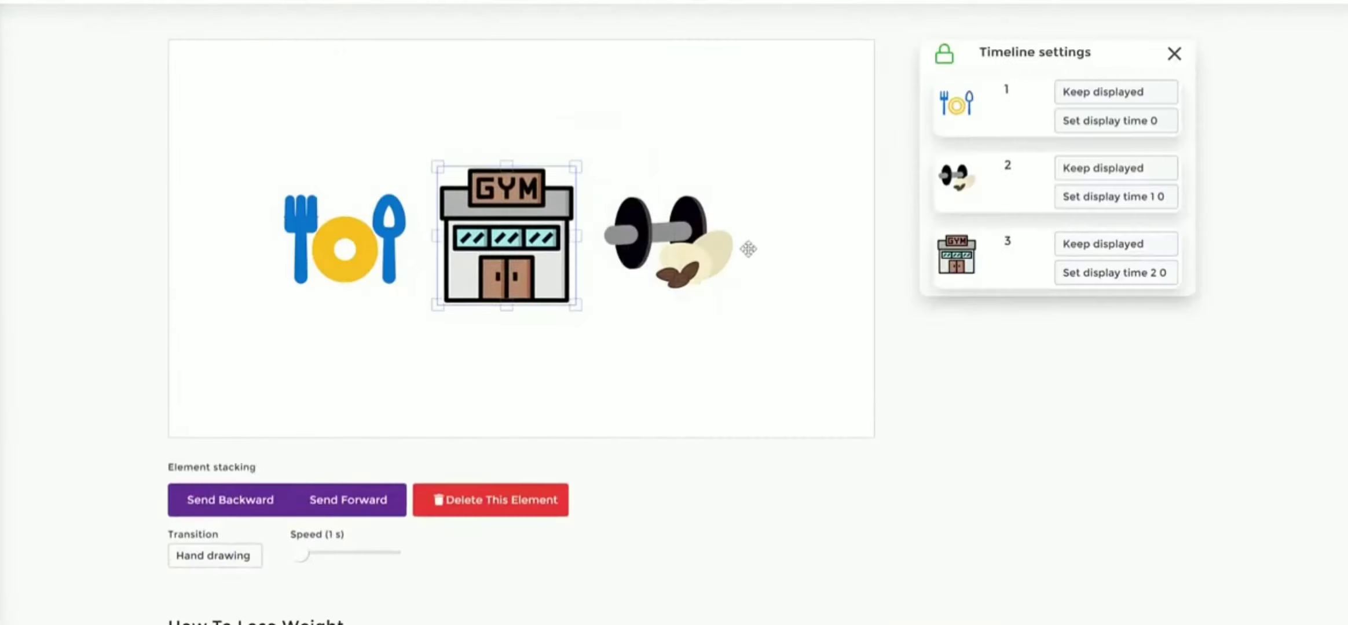
{"action": "left_click_drag", "start_coordinate": [668, 236], "coordinate": [723, 230]}
{"action": "left_click_drag", "start_coordinate": [504, 239], "coordinate": [540, 238]}
{"action": "left_click", "coordinate": [728, 370]}
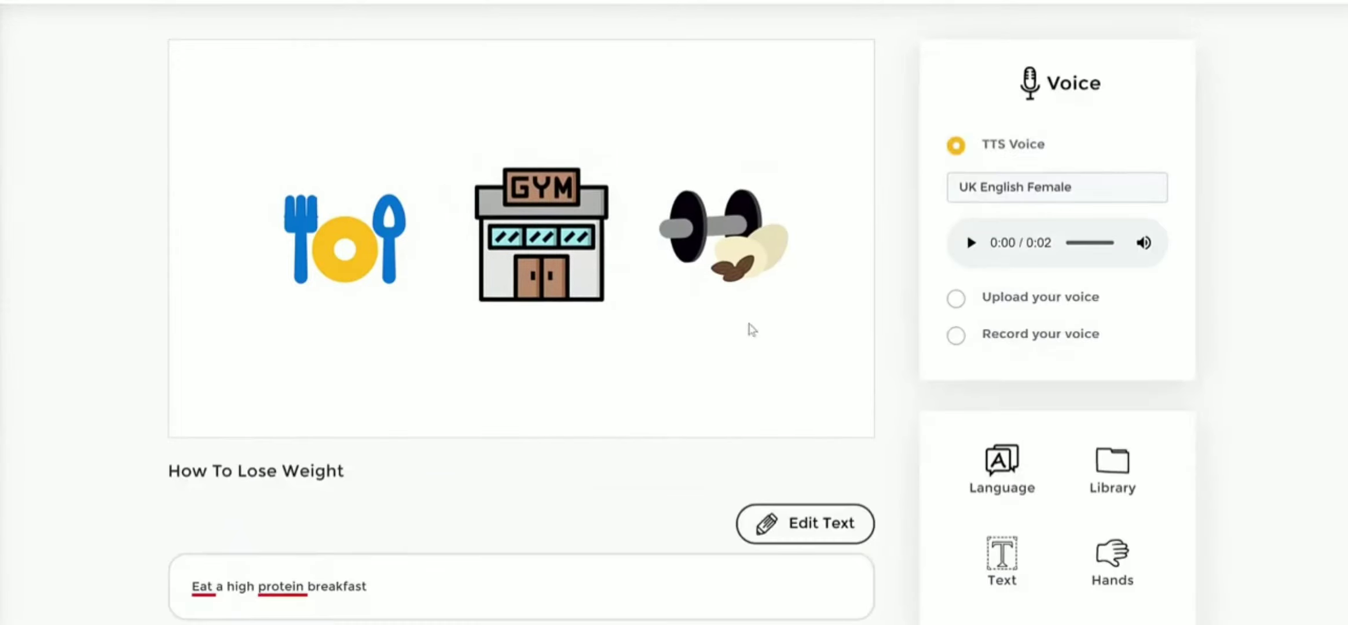
- Insert the text "How To Lose Weight" on slide 1 and position it centered beneath the gym building
{"action": "left_click", "coordinate": [1003, 560]}
{"action": "left_click", "coordinate": [523, 184]}
{"action": "type", "text": "How To Lose Weight"}
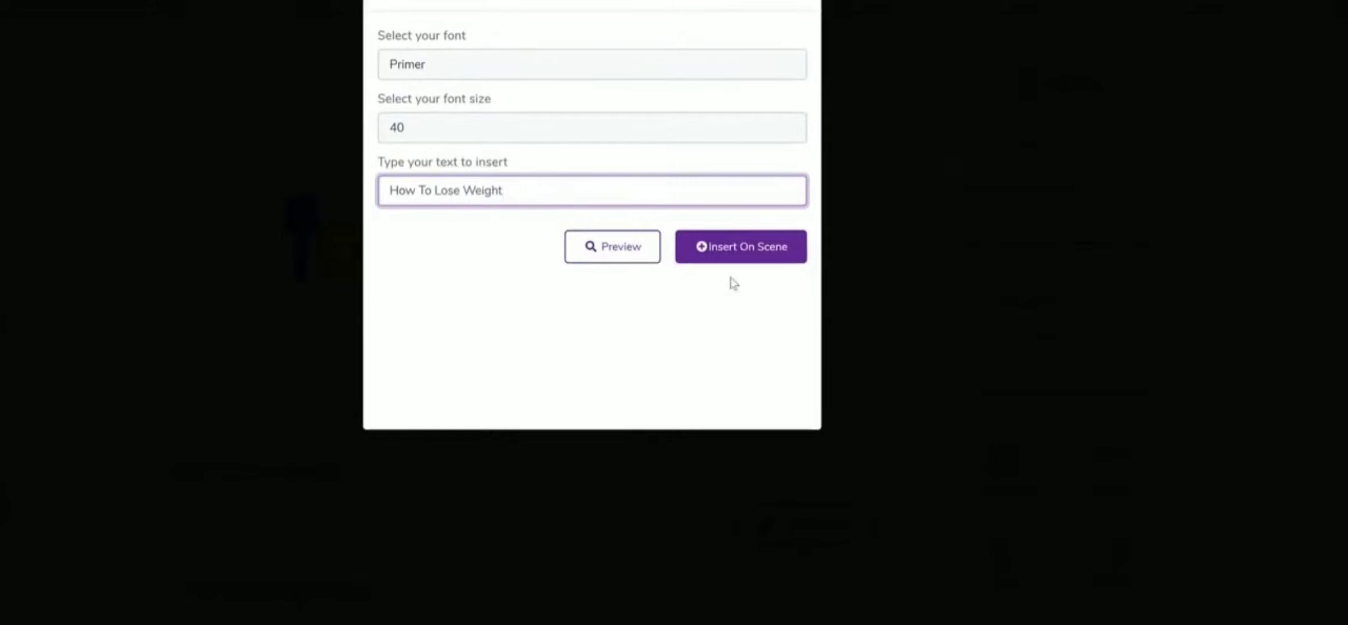
{"action": "left_click", "coordinate": [741, 249]}
{"action": "left_click_drag", "start_coordinate": [433, 244], "coordinate": [422, 350]}
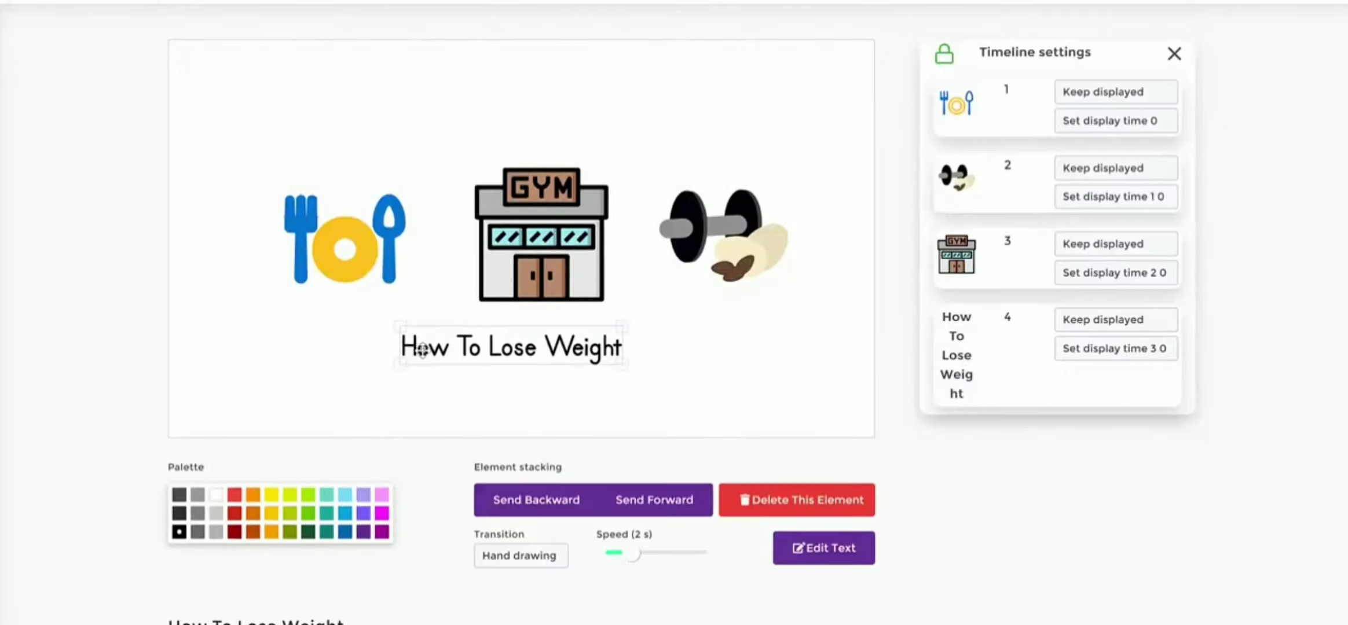
{"action": "left_click_drag", "start_coordinate": [535, 350], "coordinate": [560, 356]}
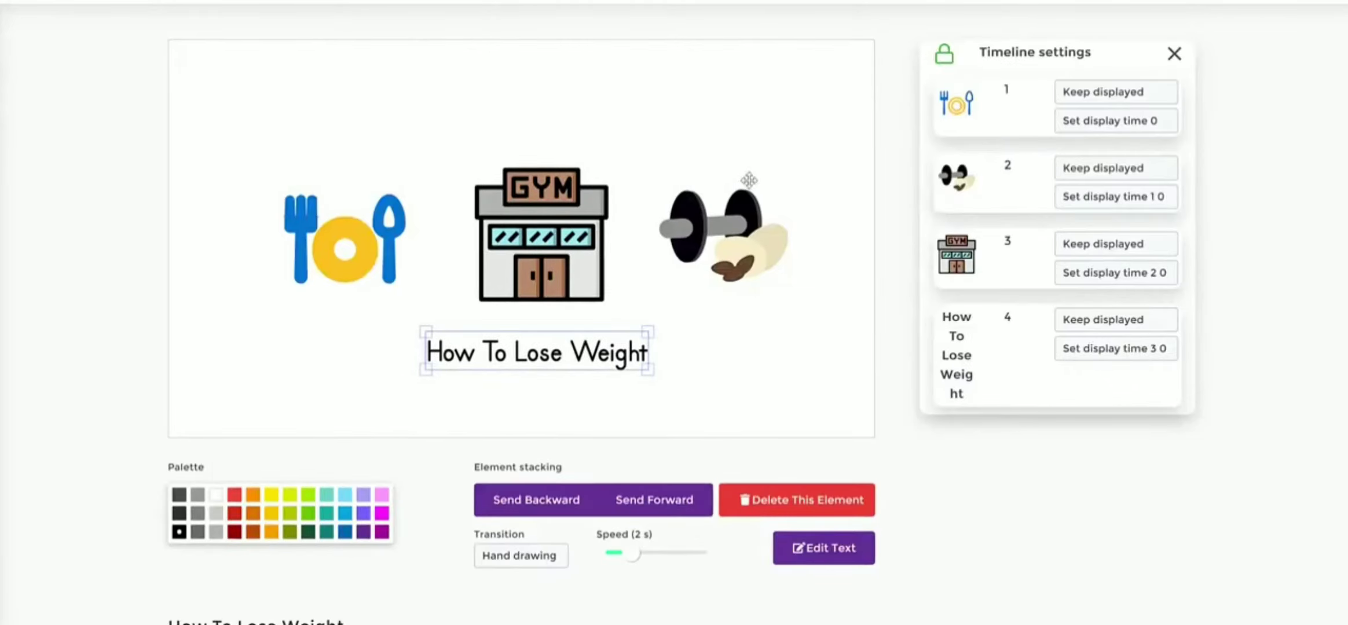
{"action": "scroll", "coordinate": [734, 159], "scroll_direction": "up", "scroll_amount": 3}
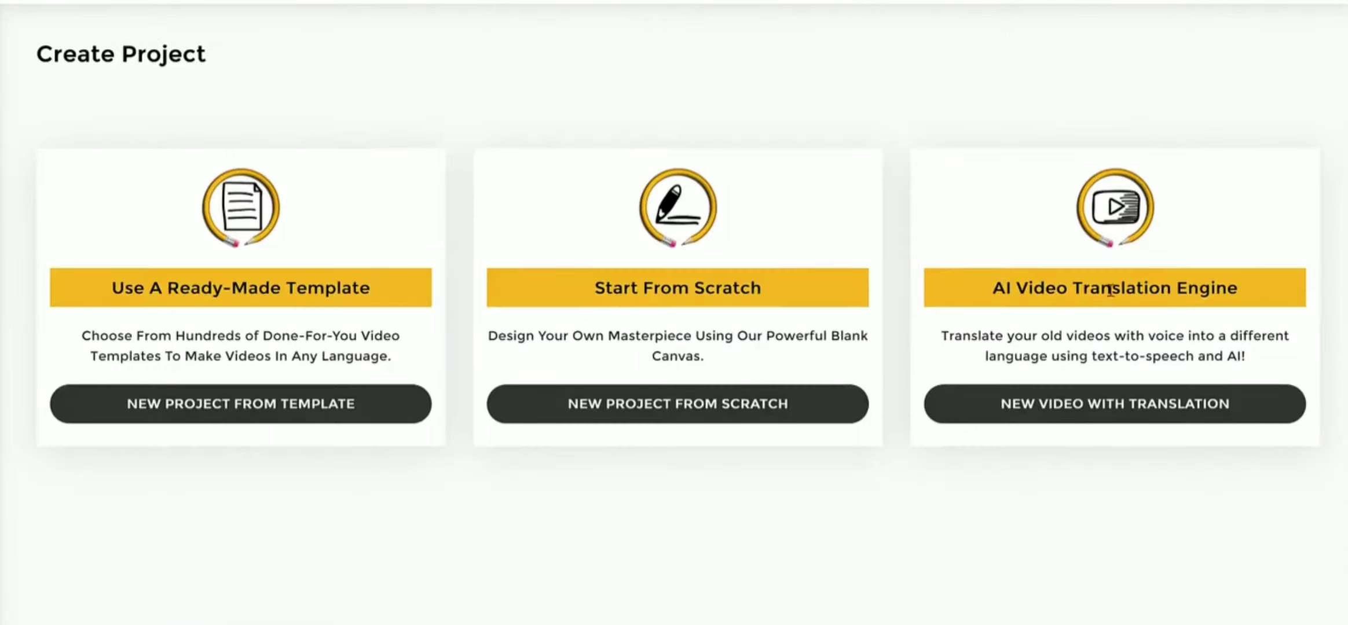
- Start a new video project with the AI Video Translation Engine
{"action": "left_click_drag", "start_coordinate": [1005, 289], "coordinate": [1294, 298]}
{"action": "left_click", "coordinate": [1248, 341]}
{"action": "left_click_drag", "start_coordinate": [994, 286], "coordinate": [1245, 287]}
{"action": "left_click", "coordinate": [1247, 287]}
{"action": "left_click", "coordinate": [1141, 412]}
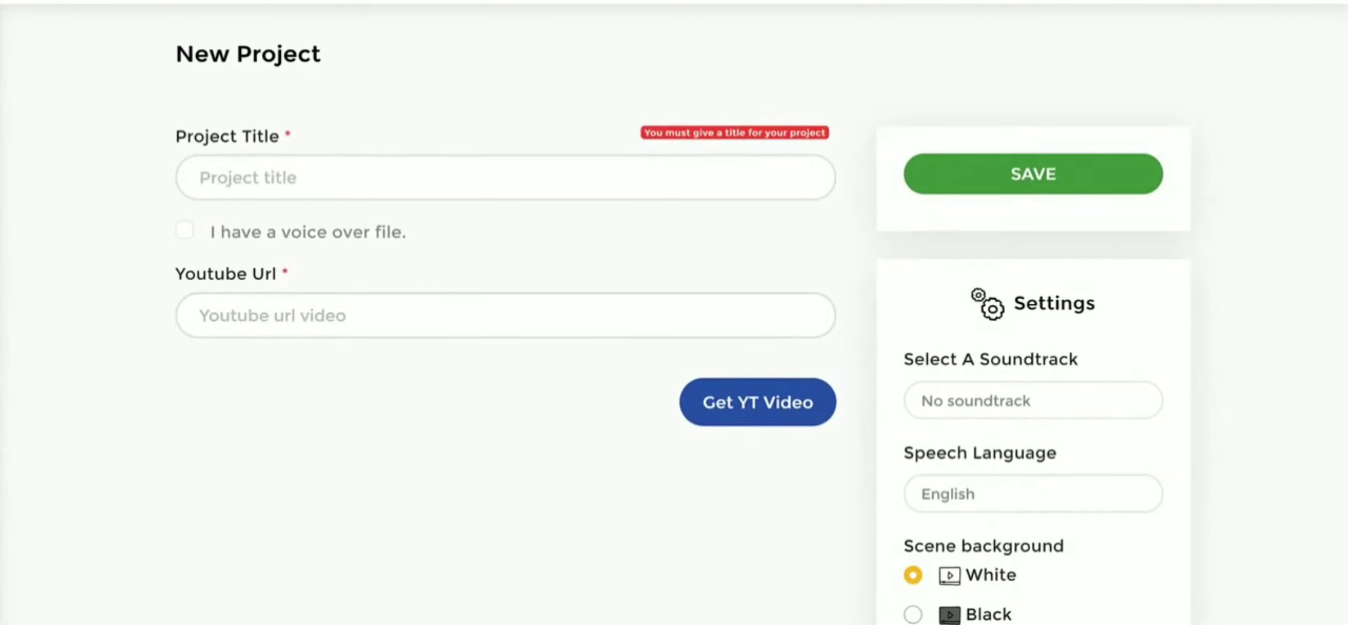
- Title the project "How To Eat Healthy On A Budget" and paste the source video's YouTube URL
{"action": "left_click", "coordinate": [318, 179]}
{"action": "type", "text": "How To Eay"}
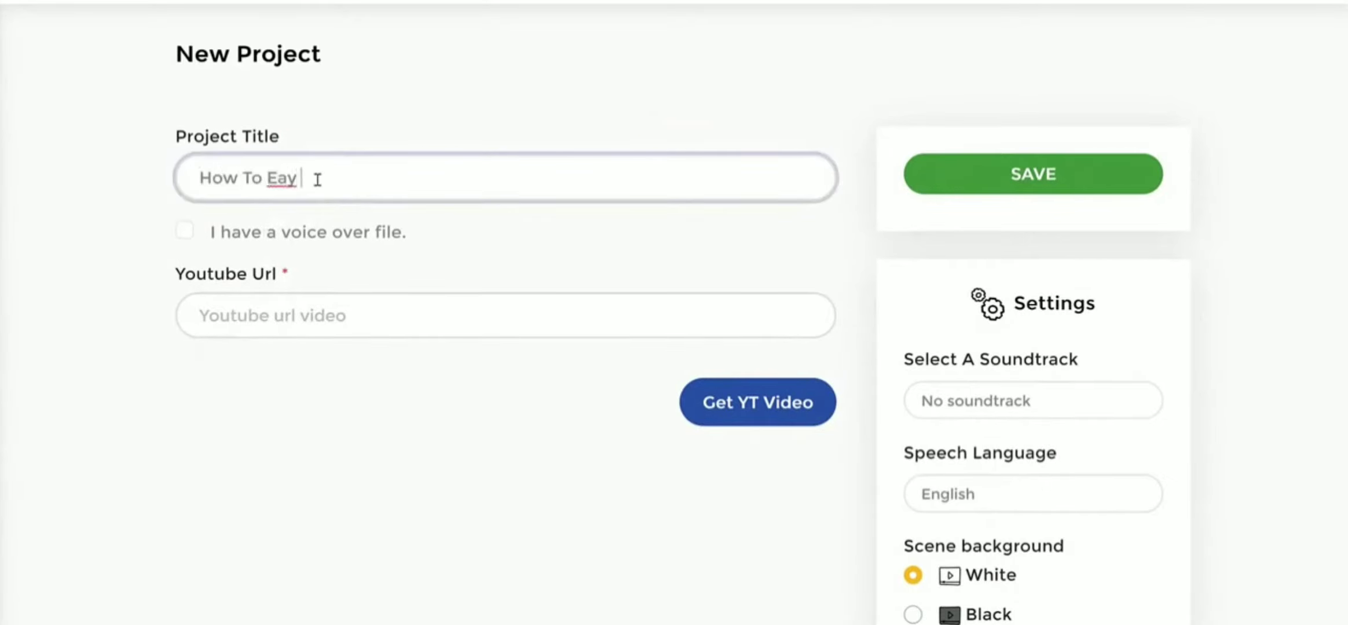
{"action": "key", "text": "BackSpace"}
{"action": "type", "text": "t Health"}
{"action": "type", "text": "y On A Budget"}
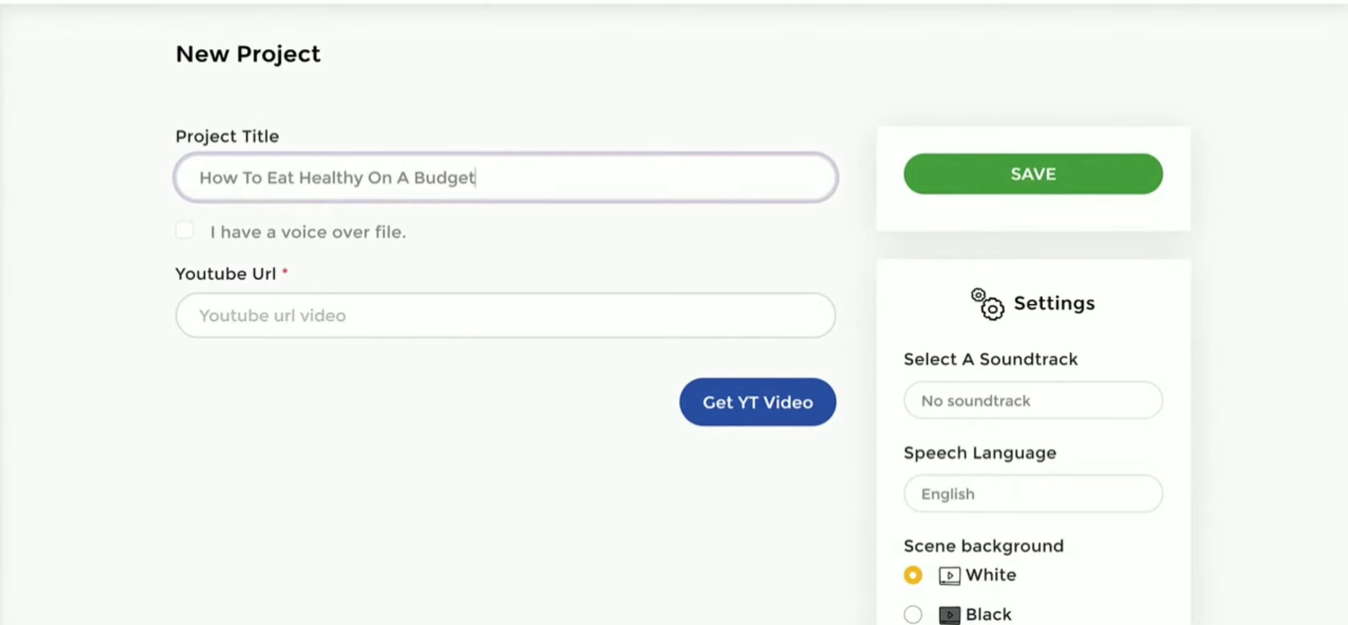
{"action": "key", "text": "Tab"}
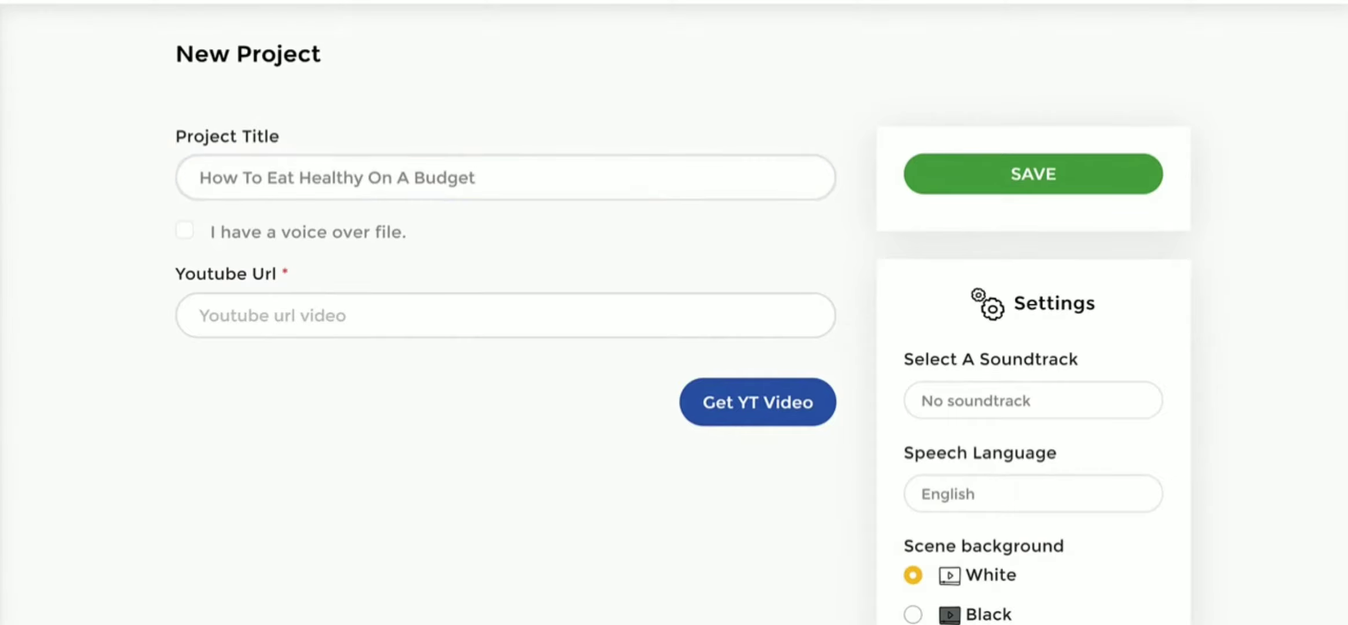
{"action": "left_click", "coordinate": [434, 313]}
{"action": "type", "text": "https://www.youtube.com/watch?v=A0aICSsollw"}
- Set the scene background to Black in the project settings
{"action": "scroll", "coordinate": [976, 266], "scroll_direction": "down", "scroll_amount": 5}
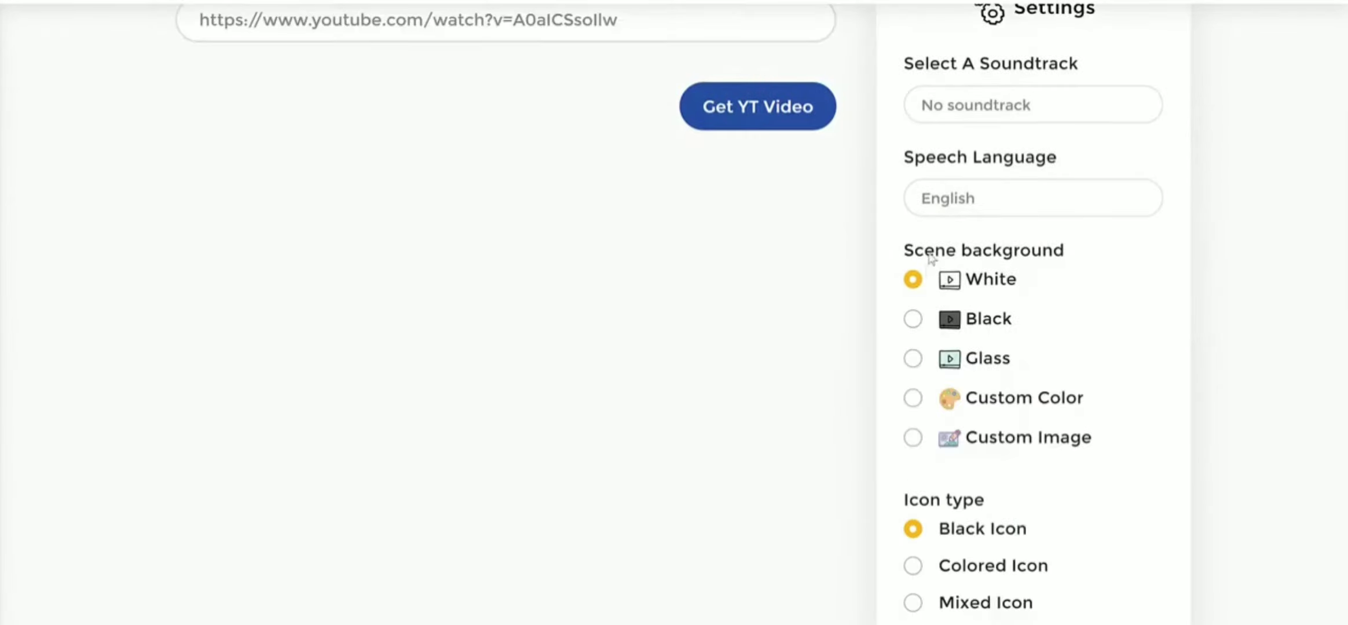
{"action": "scroll", "coordinate": [1131, 252], "scroll_direction": "down", "scroll_amount": 4}
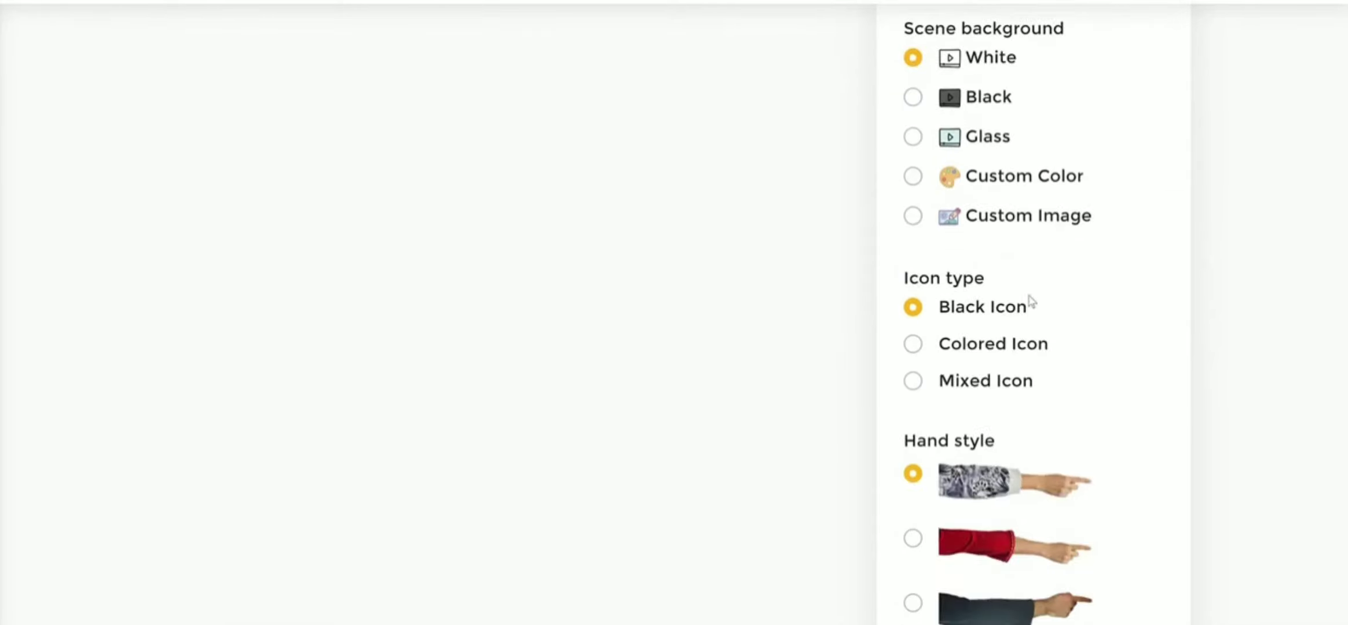
{"action": "left_click", "coordinate": [913, 313]}
{"action": "left_click", "coordinate": [913, 98]}
{"action": "scroll", "coordinate": [1210, 172], "scroll_direction": "down", "scroll_amount": 6}
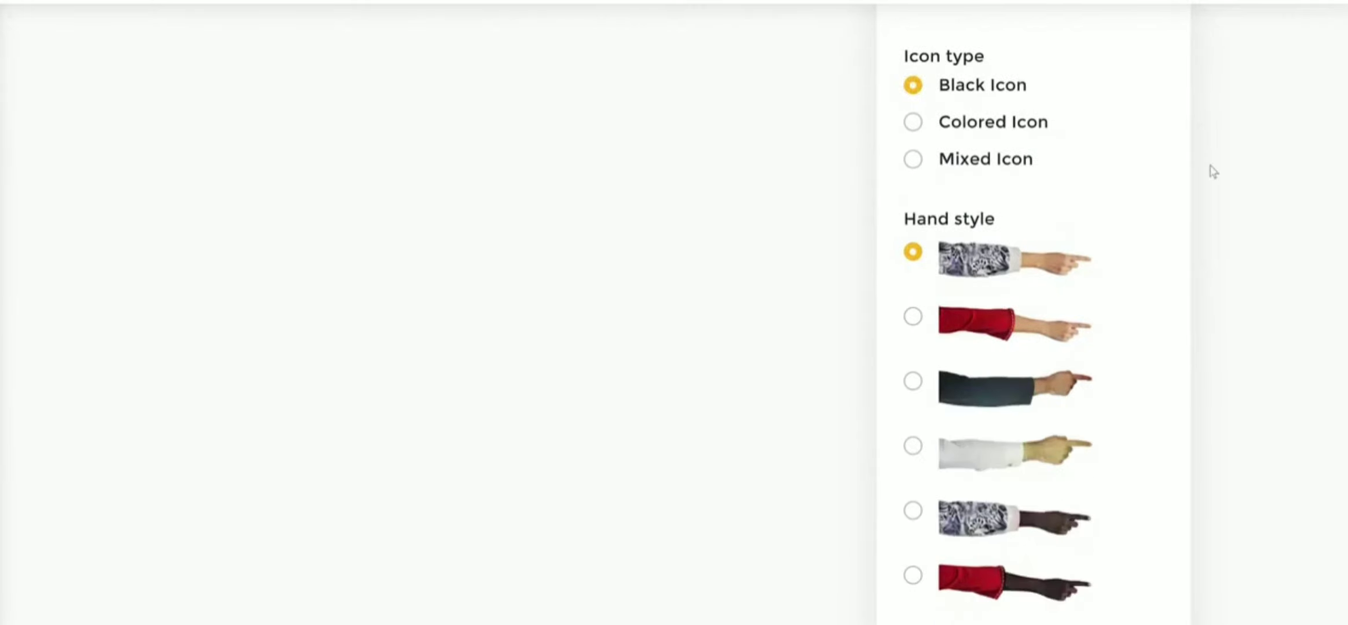
{"action": "scroll", "coordinate": [968, 265], "scroll_direction": "up", "scroll_amount": 4}
{"action": "scroll", "coordinate": [1207, 350], "scroll_direction": "up", "scroll_amount": 11}
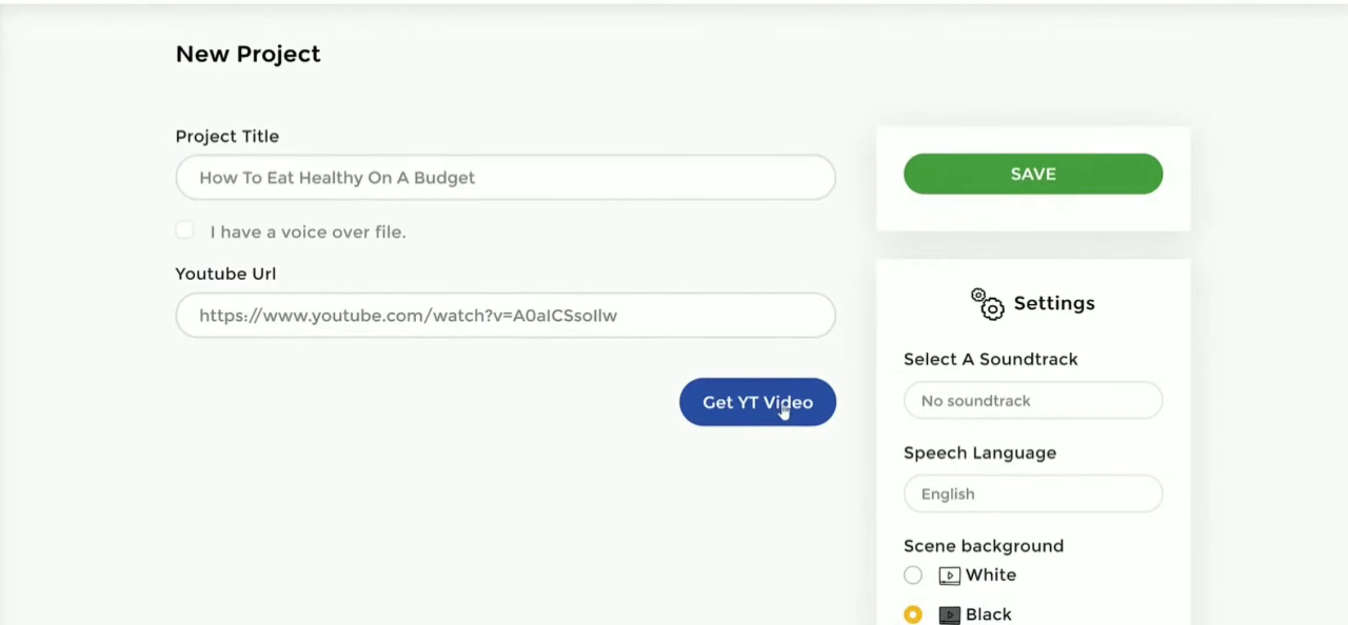
- Fetch the YouTube video's transcript and review the slide texts extracted from it
{"action": "left_click", "coordinate": [782, 411]}
{"action": "scroll", "coordinate": [800, 311], "scroll_direction": "down", "scroll_amount": 2}
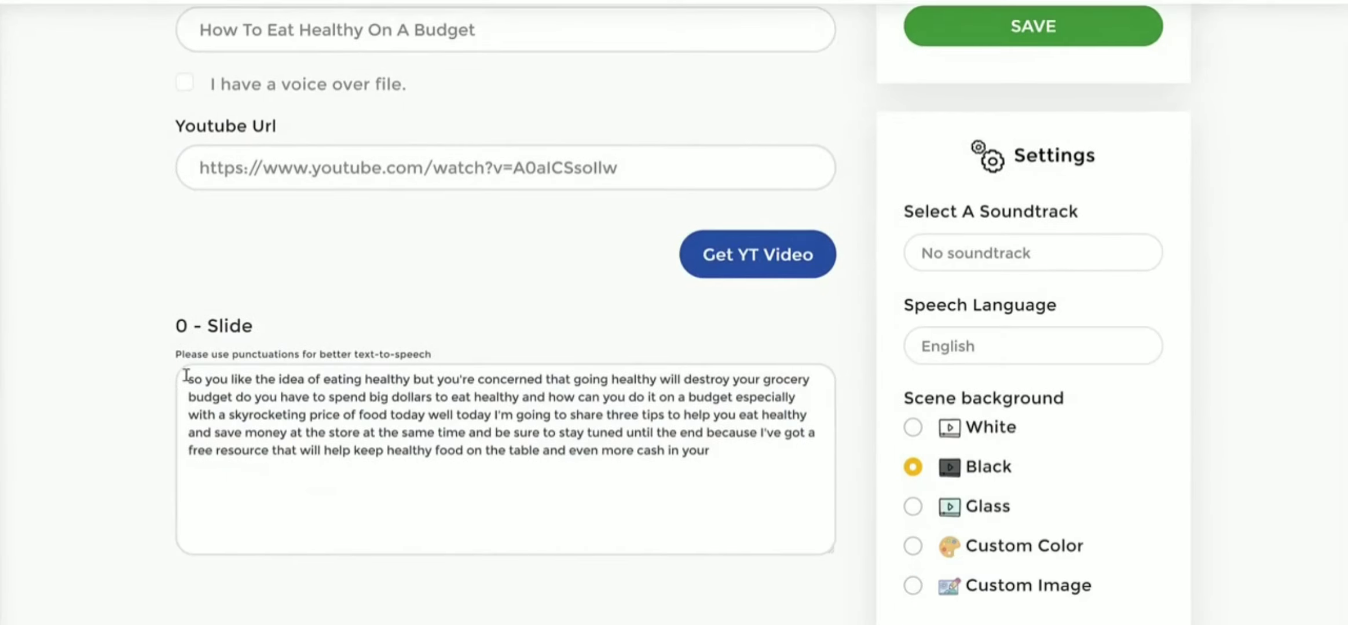
{"action": "scroll", "coordinate": [186, 375], "scroll_direction": "down", "scroll_amount": 3}
{"action": "left_click_drag", "start_coordinate": [190, 235], "coordinate": [792, 331]}
{"action": "left_click", "coordinate": [689, 346]}
{"action": "scroll", "coordinate": [481, 237], "scroll_direction": "down", "scroll_amount": 12}
{"action": "scroll", "coordinate": [723, 279], "scroll_direction": "down", "scroll_amount": 10}
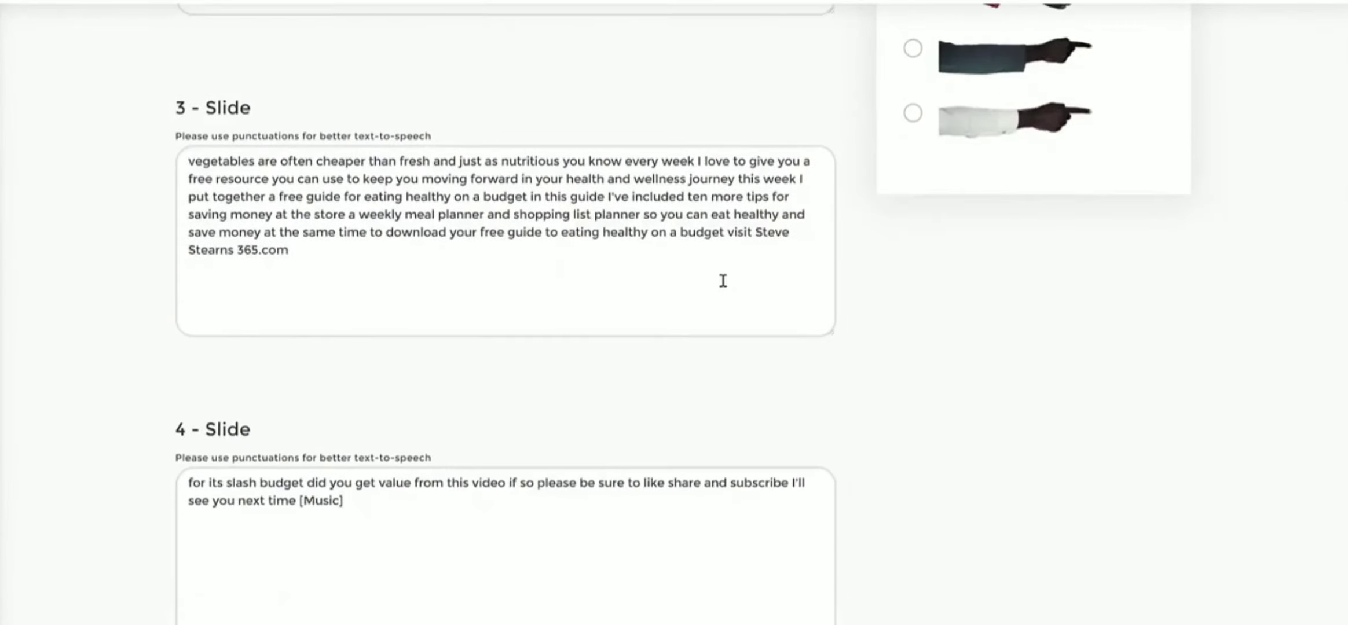
- Delete the closing website mention from slide 3's text so that it ends at "eating healthy on a"
{"action": "scroll", "coordinate": [722, 279], "scroll_direction": "up", "scroll_amount": 6}
{"action": "left_click_drag", "start_coordinate": [441, 306], "coordinate": [377, 305]}
{"action": "left_click", "coordinate": [365, 392]}
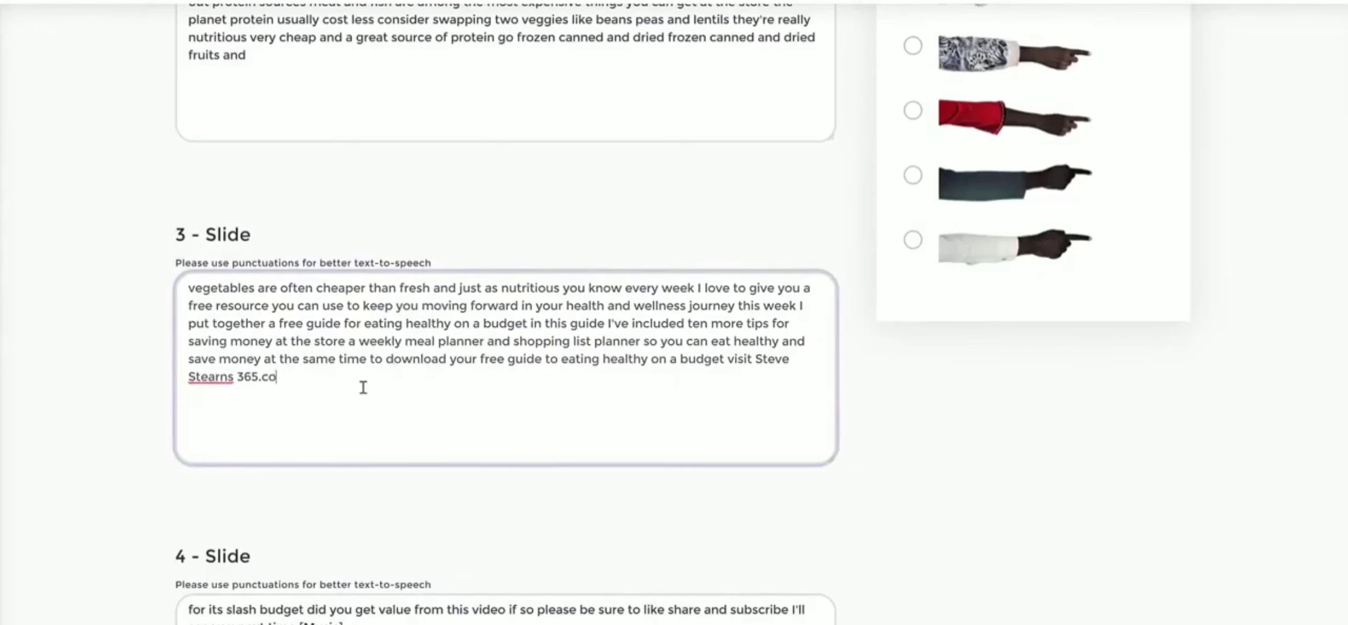
{"action": "left_click_drag", "start_coordinate": [312, 376], "coordinate": [120, 400]}
{"action": "key", "text": "BackSpace"}
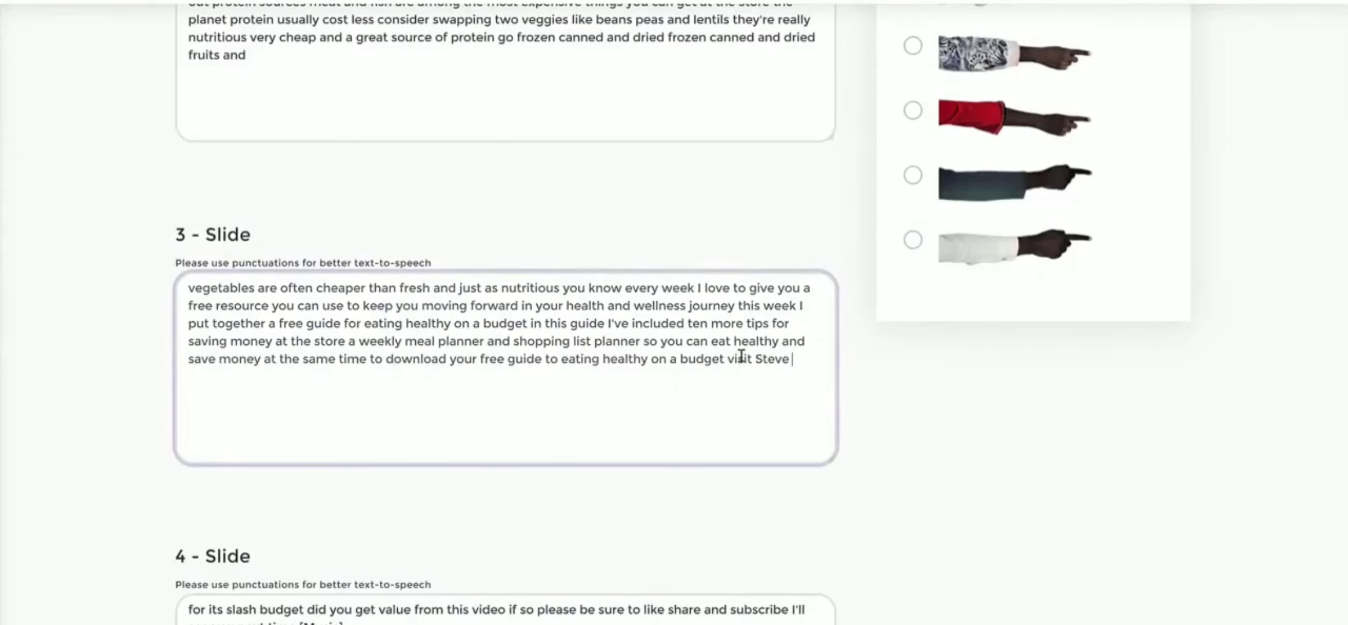
{"action": "left_click_drag", "start_coordinate": [688, 363], "coordinate": [797, 394]}
{"action": "key", "text": "BackSpace"}
- Review the slide texts and project settings, and save the translation project
{"action": "scroll", "coordinate": [700, 363], "scroll_direction": "up", "scroll_amount": 3}
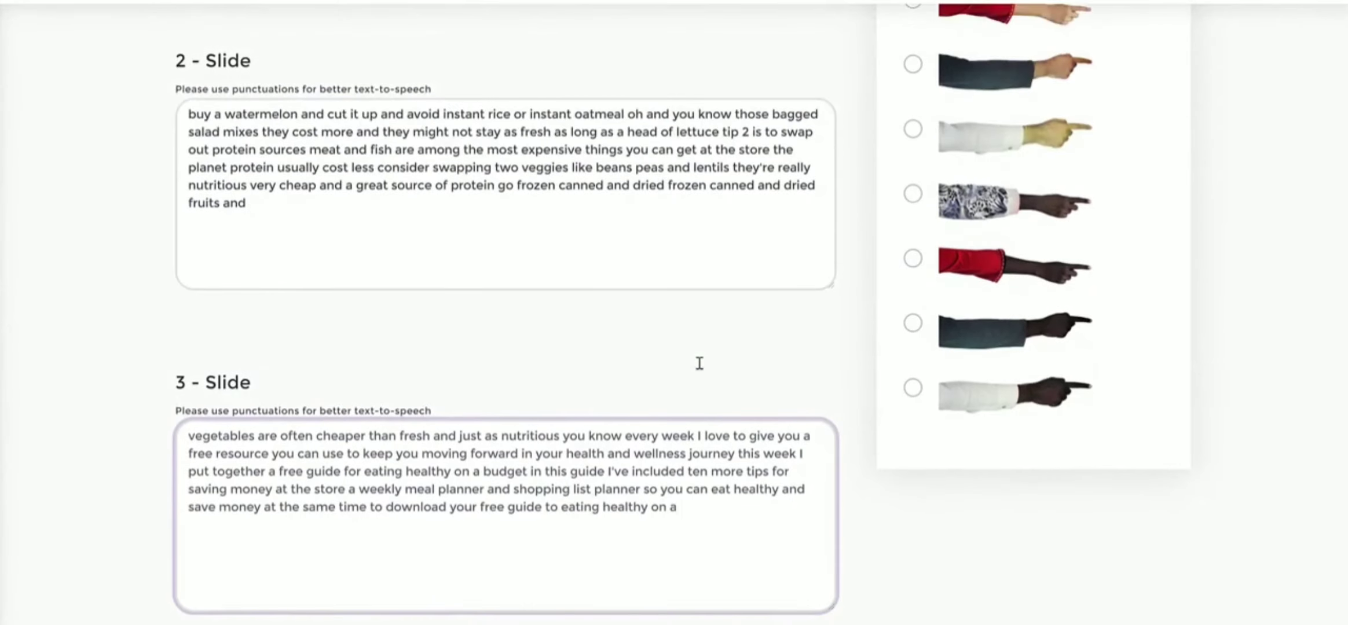
{"action": "scroll", "coordinate": [711, 388], "scroll_direction": "up", "scroll_amount": 10}
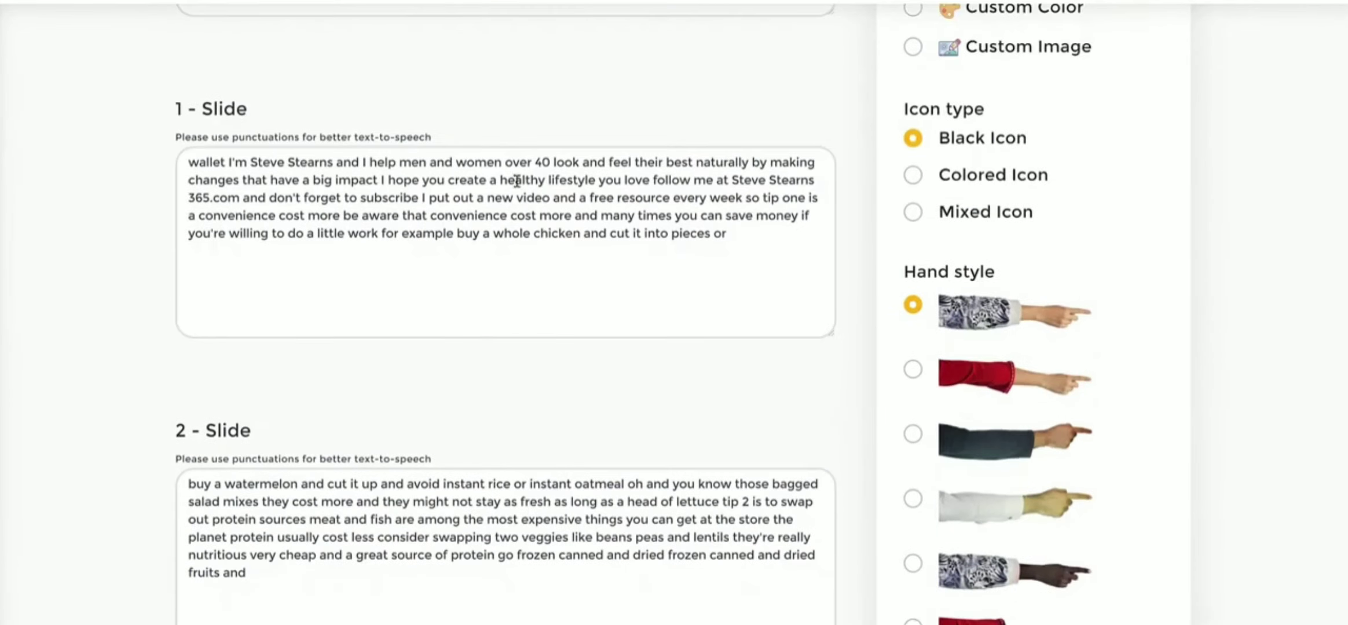
{"action": "scroll", "coordinate": [846, 425], "scroll_direction": "up", "scroll_amount": 6}
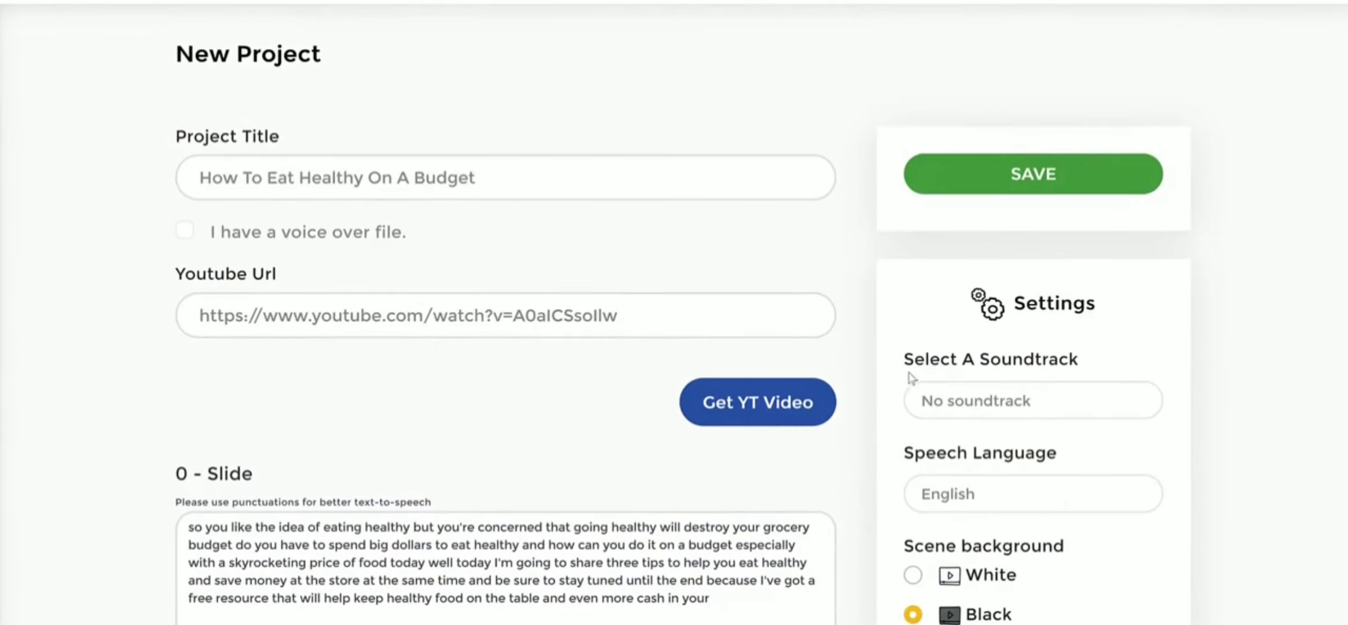
{"action": "scroll", "coordinate": [846, 280], "scroll_direction": "down", "scroll_amount": 15}
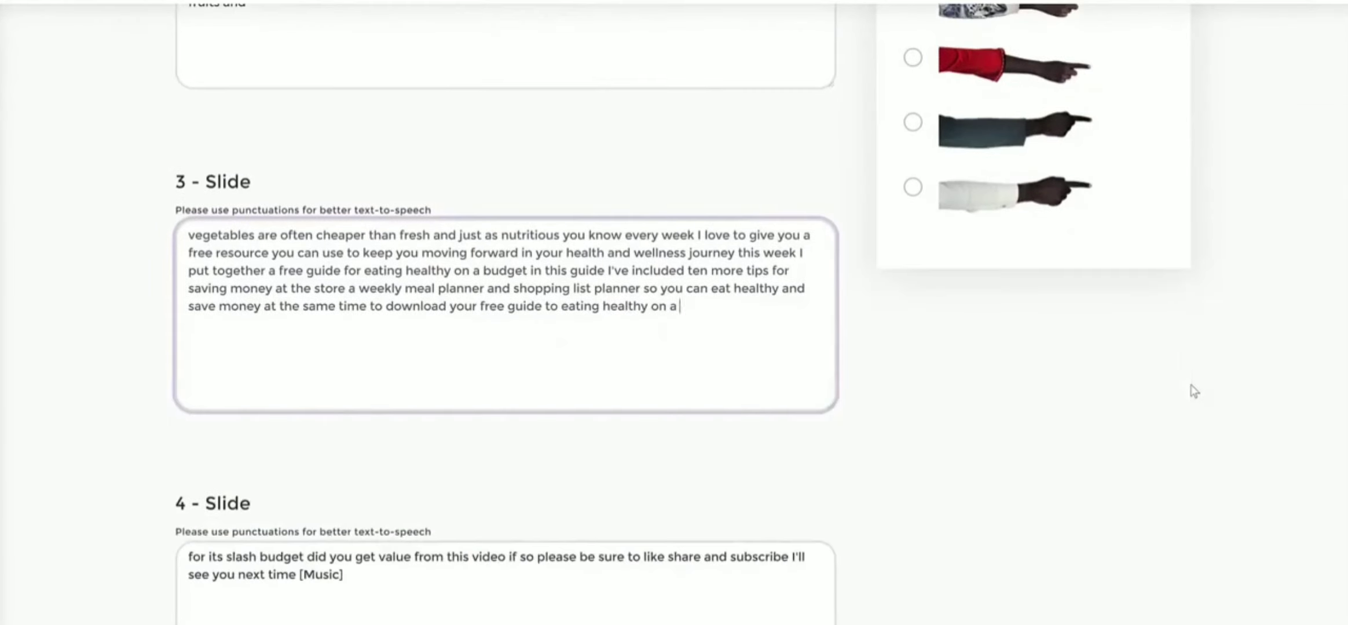
{"action": "scroll", "coordinate": [1194, 392], "scroll_direction": "up", "scroll_amount": 15}
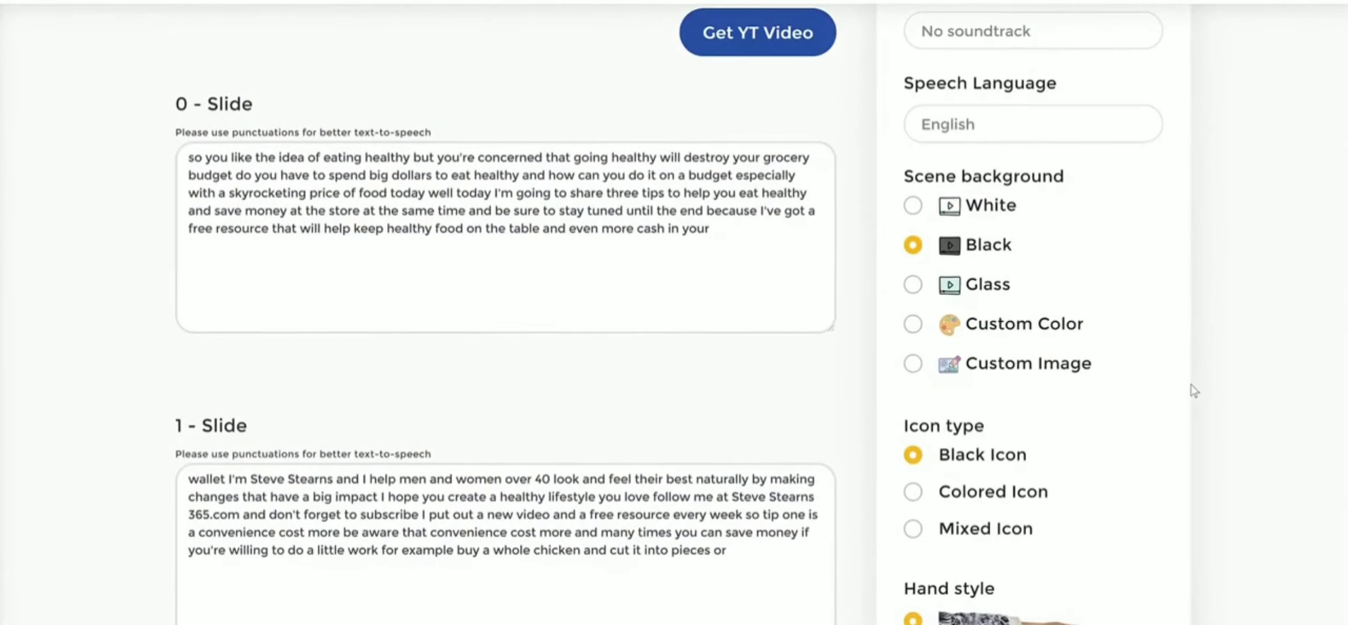
{"action": "scroll", "coordinate": [1153, 90], "scroll_direction": "up", "scroll_amount": 3}
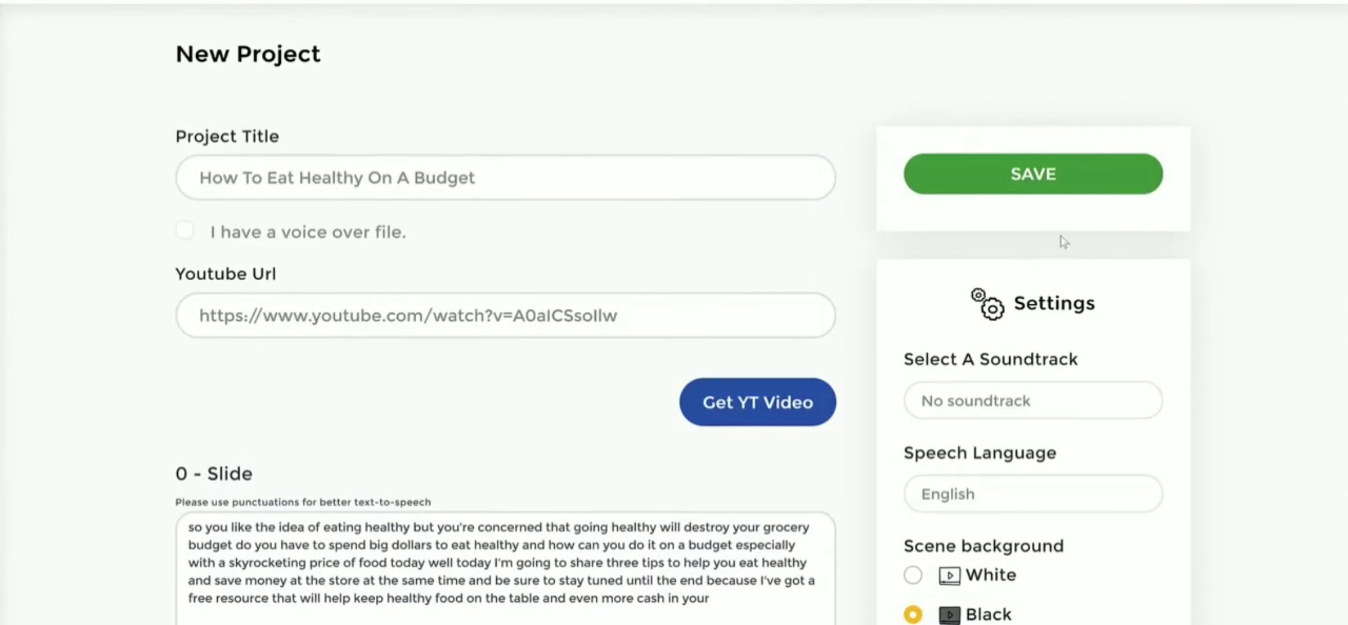
{"action": "scroll", "coordinate": [1245, 298], "scroll_direction": "down", "scroll_amount": 15}
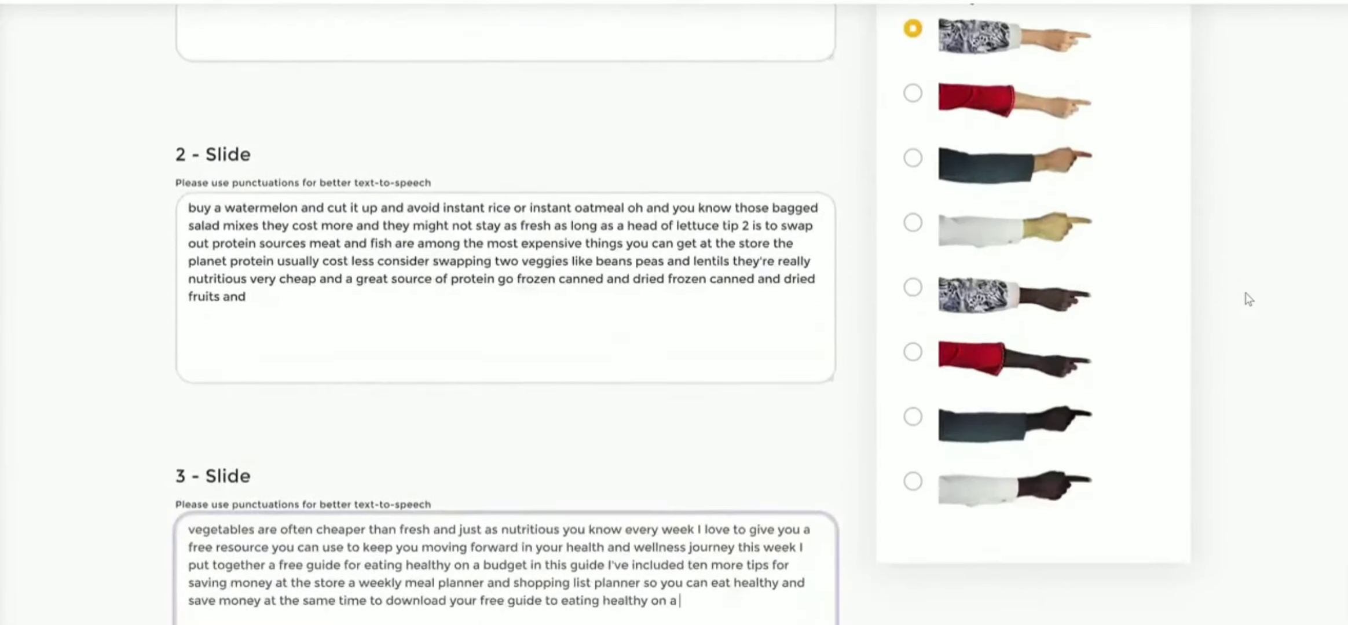
{"action": "scroll", "coordinate": [1248, 299], "scroll_direction": "up", "scroll_amount": 8}
{"action": "scroll", "coordinate": [1248, 299], "scroll_direction": "up", "scroll_amount": 9}
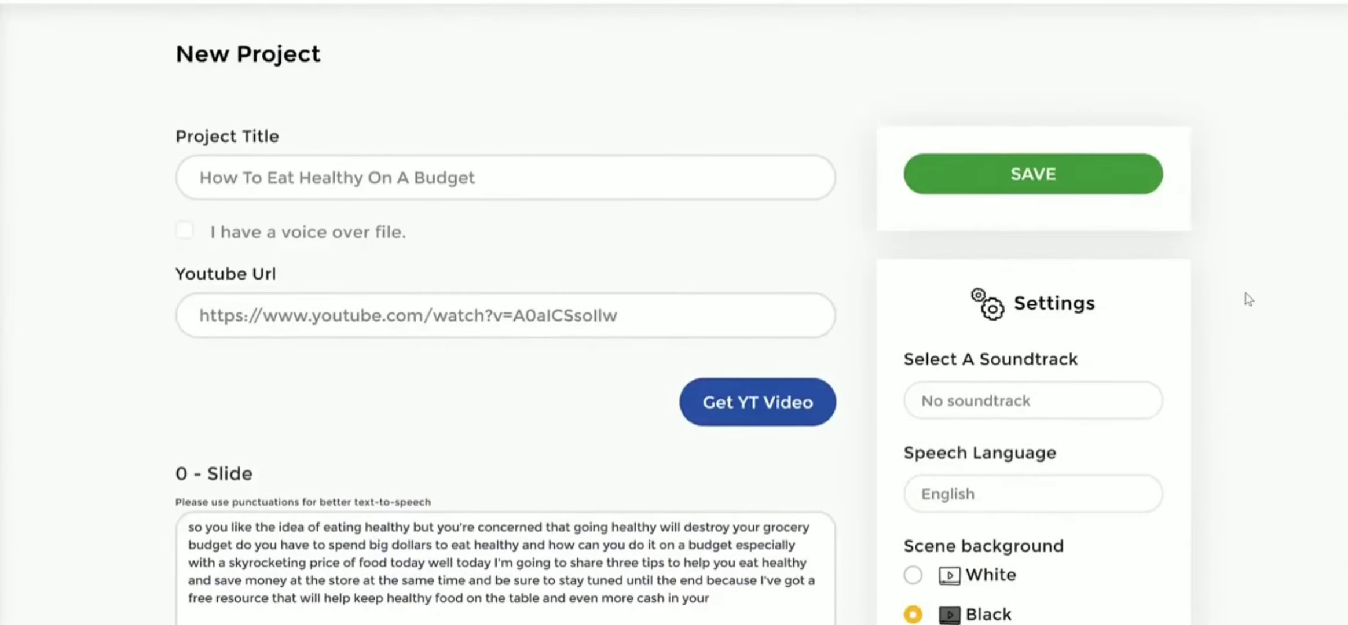
{"action": "scroll", "coordinate": [1248, 296], "scroll_direction": "down", "scroll_amount": 20}
{"action": "scroll", "coordinate": [1248, 299], "scroll_direction": "up", "scroll_amount": 20}
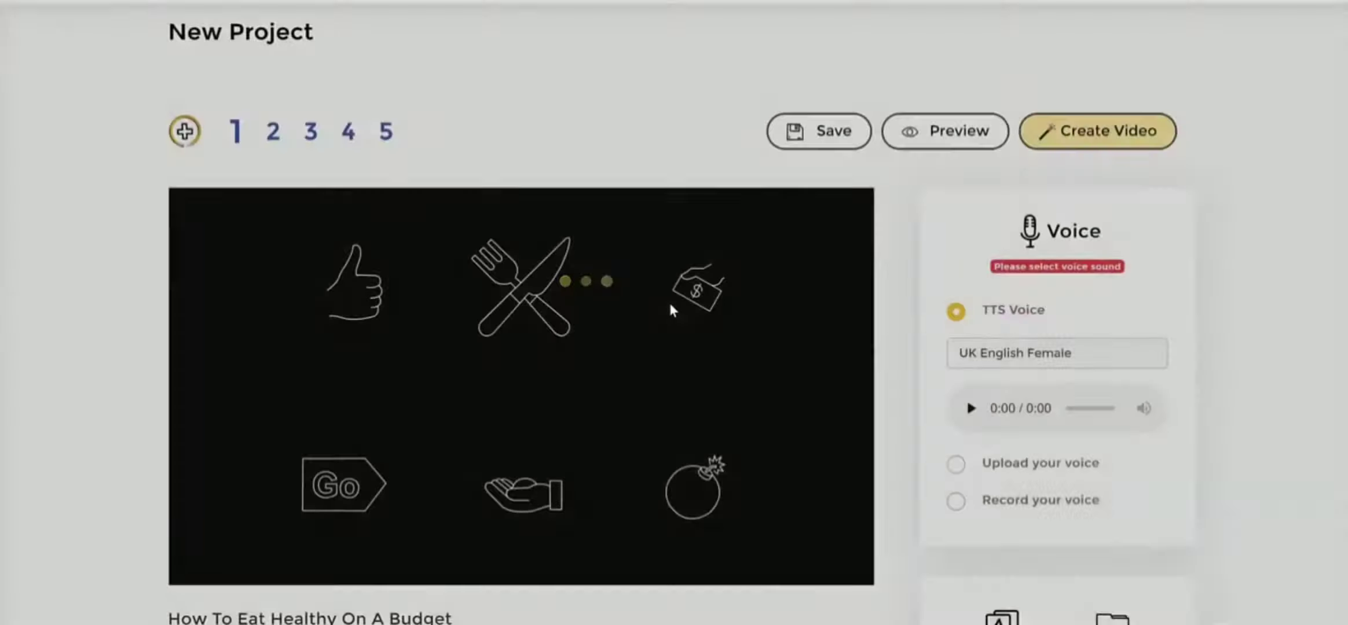
- Set the project's text-to-speech voice to English UK - Harry (Male)
{"action": "scroll", "coordinate": [884, 287], "scroll_direction": "down", "scroll_amount": 3}
{"action": "scroll", "coordinate": [870, 313], "scroll_direction": "down", "scroll_amount": 3}
{"action": "scroll", "coordinate": [894, 337], "scroll_direction": "down", "scroll_amount": 5}
{"action": "scroll", "coordinate": [893, 337], "scroll_direction": "up", "scroll_amount": 10}
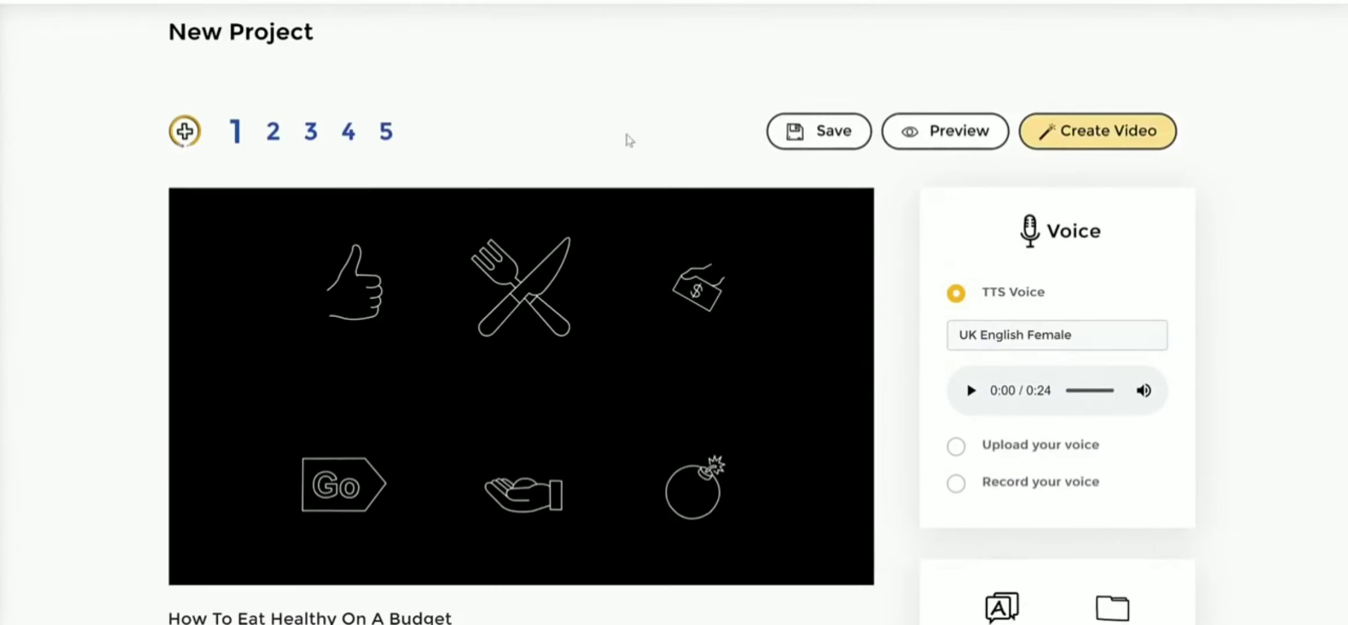
{"action": "left_click", "coordinate": [1011, 338]}
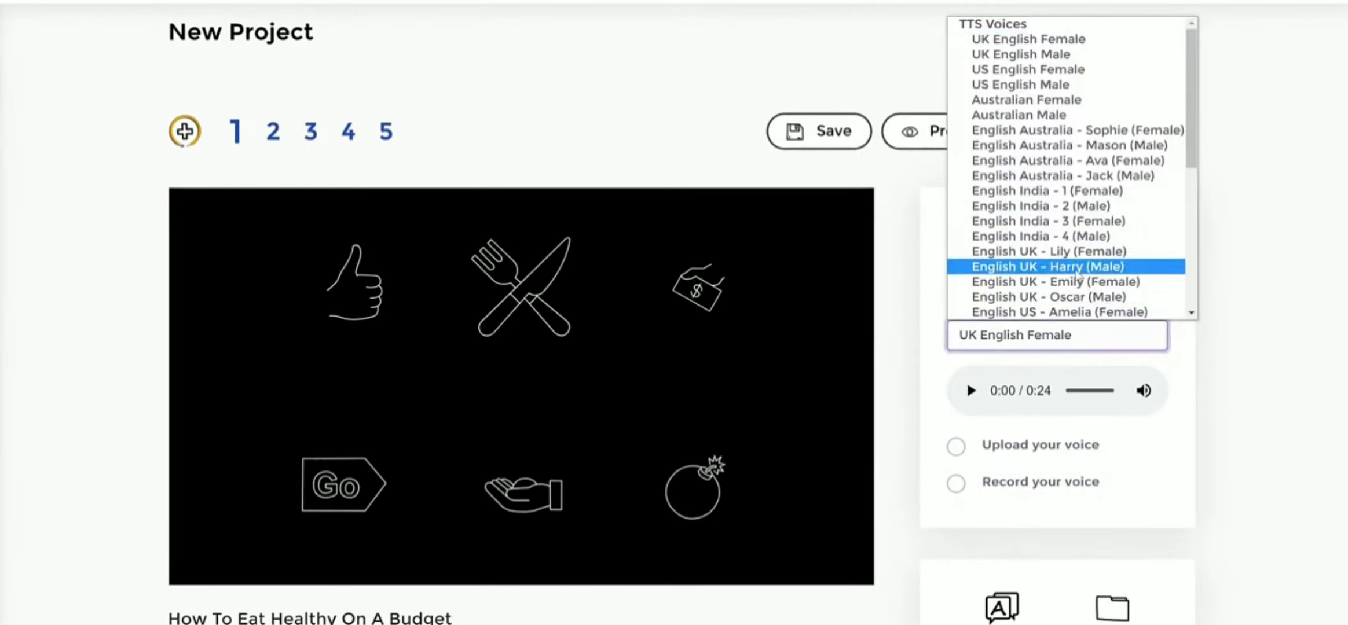
{"action": "left_click", "coordinate": [1077, 269]}
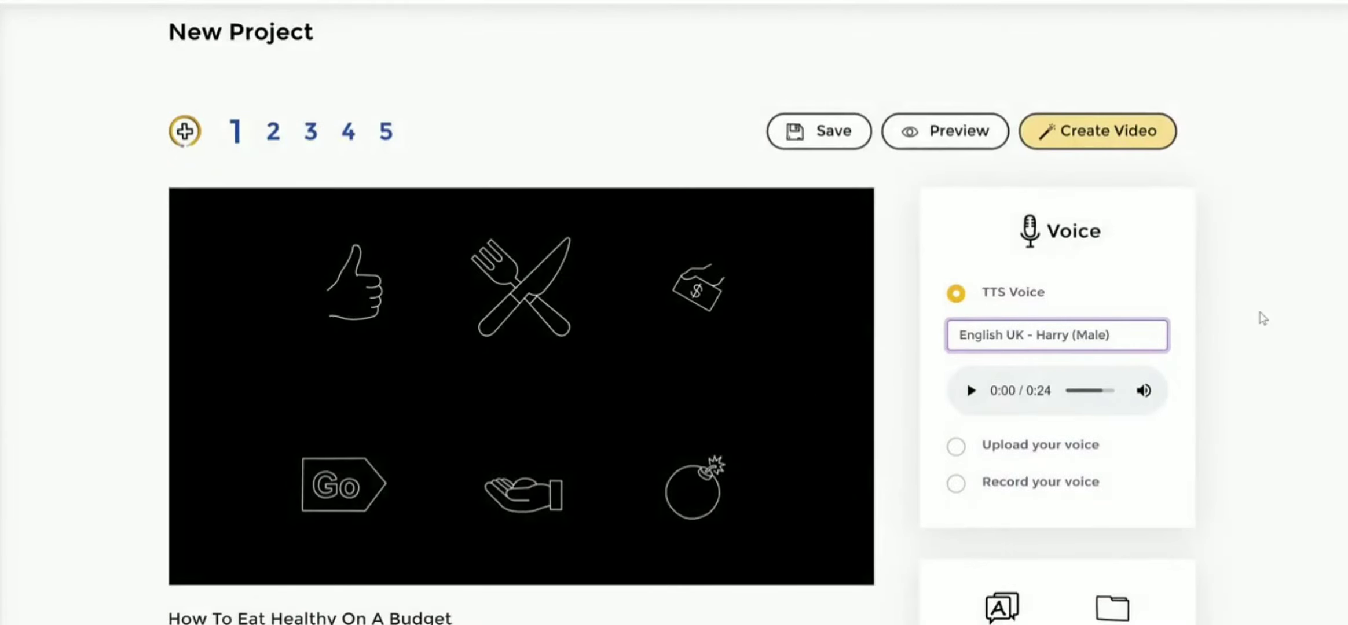
- Review slide 1's text and the language, library, text, hands, soundtrack and background options offered for the project
{"action": "scroll", "coordinate": [1258, 313], "scroll_direction": "down", "scroll_amount": 3}
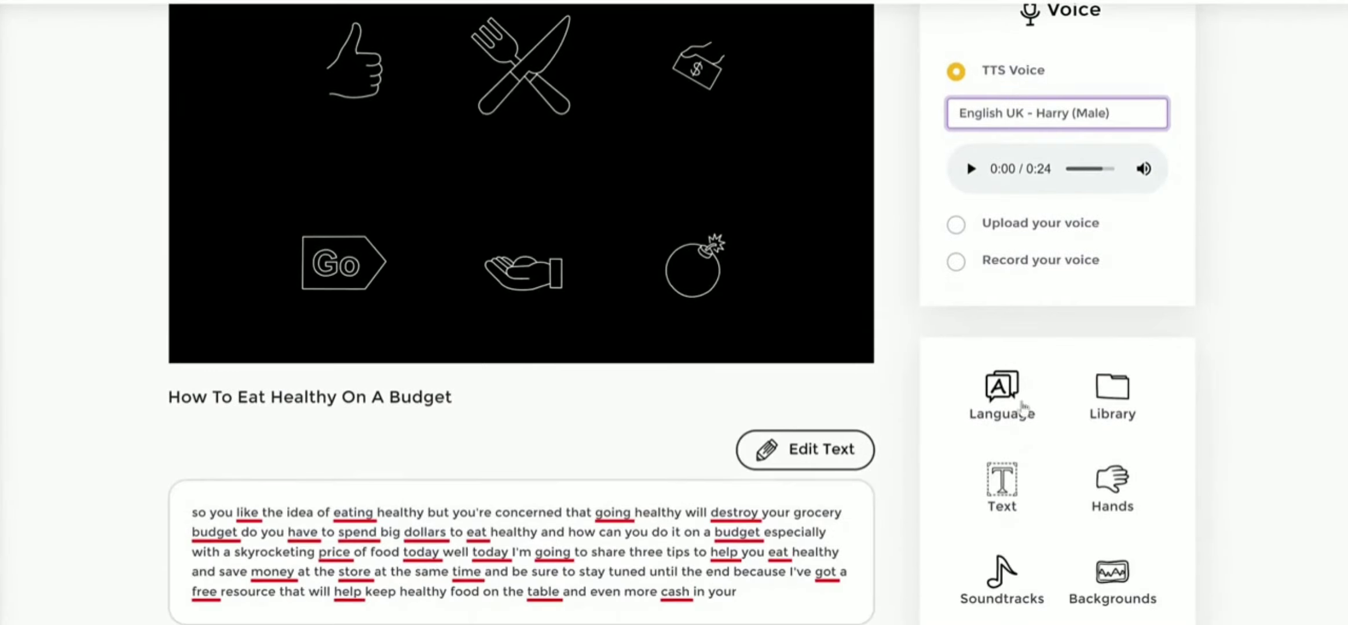
{"action": "scroll", "coordinate": [1213, 413], "scroll_direction": "down", "scroll_amount": 1}
{"action": "scroll", "coordinate": [1210, 415], "scroll_direction": "up", "scroll_amount": 4}
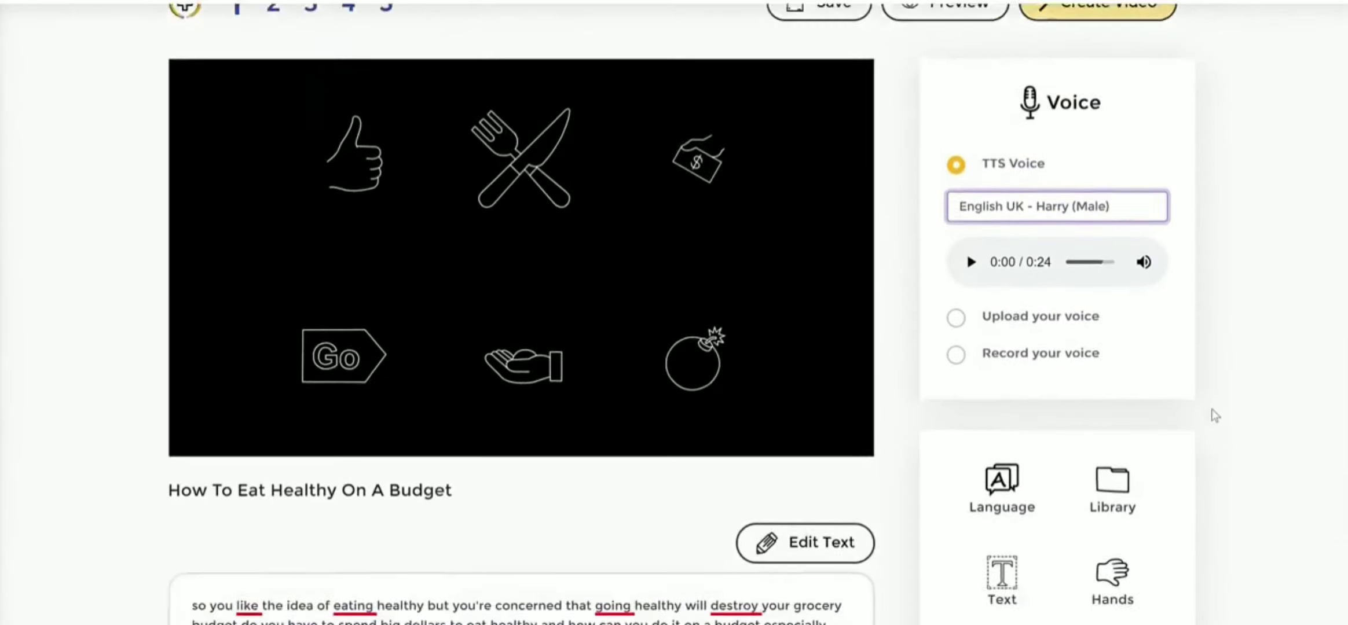
{"action": "scroll", "coordinate": [1211, 416], "scroll_direction": "down", "scroll_amount": 4}
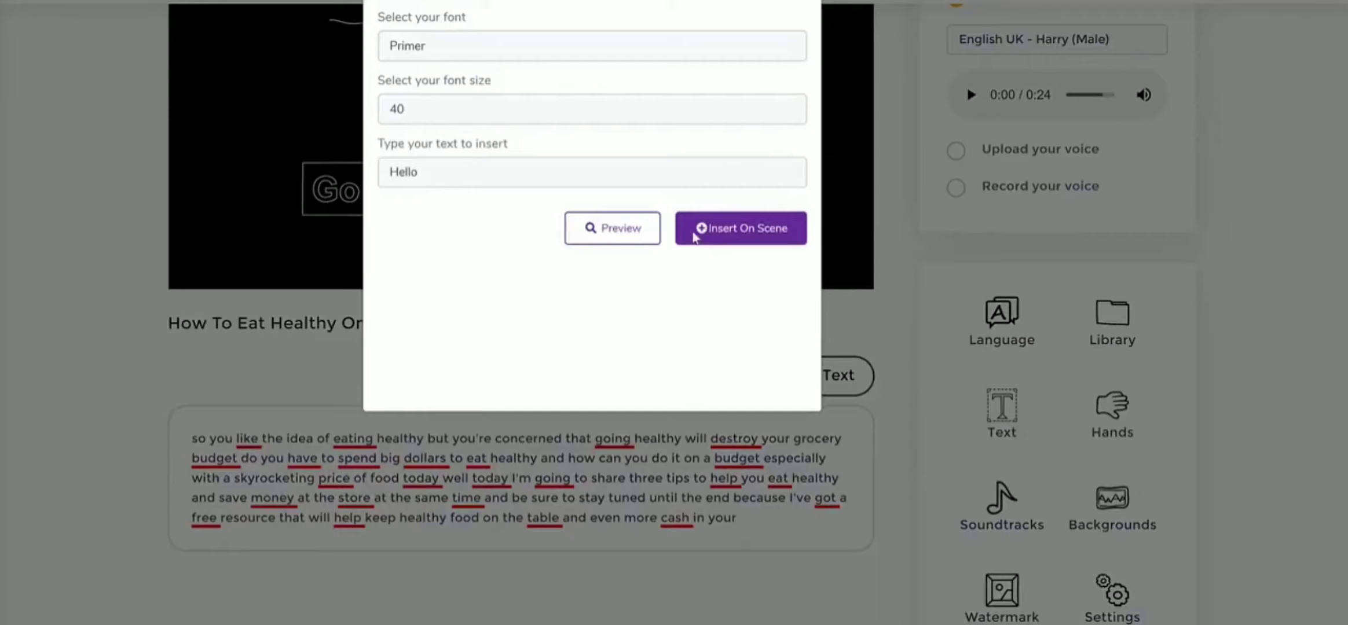
{"action": "left_click", "coordinate": [801, 4]}
{"action": "scroll", "coordinate": [1242, 200], "scroll_direction": "up", "scroll_amount": 5}
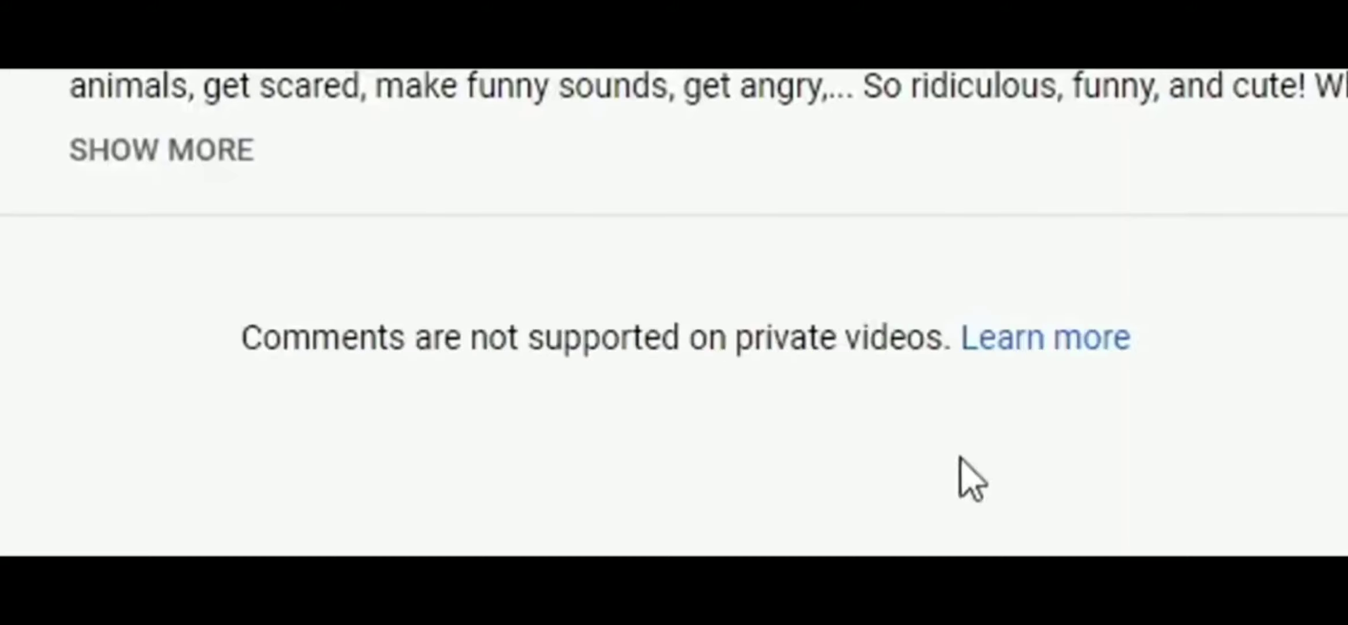
- Switch to the YouTube video's description and follow the bit.ly link near its end
{"action": "left_click", "coordinate": [156, 148]}
{"action": "scroll", "coordinate": [347, 173], "scroll_direction": "down", "scroll_amount": 5}
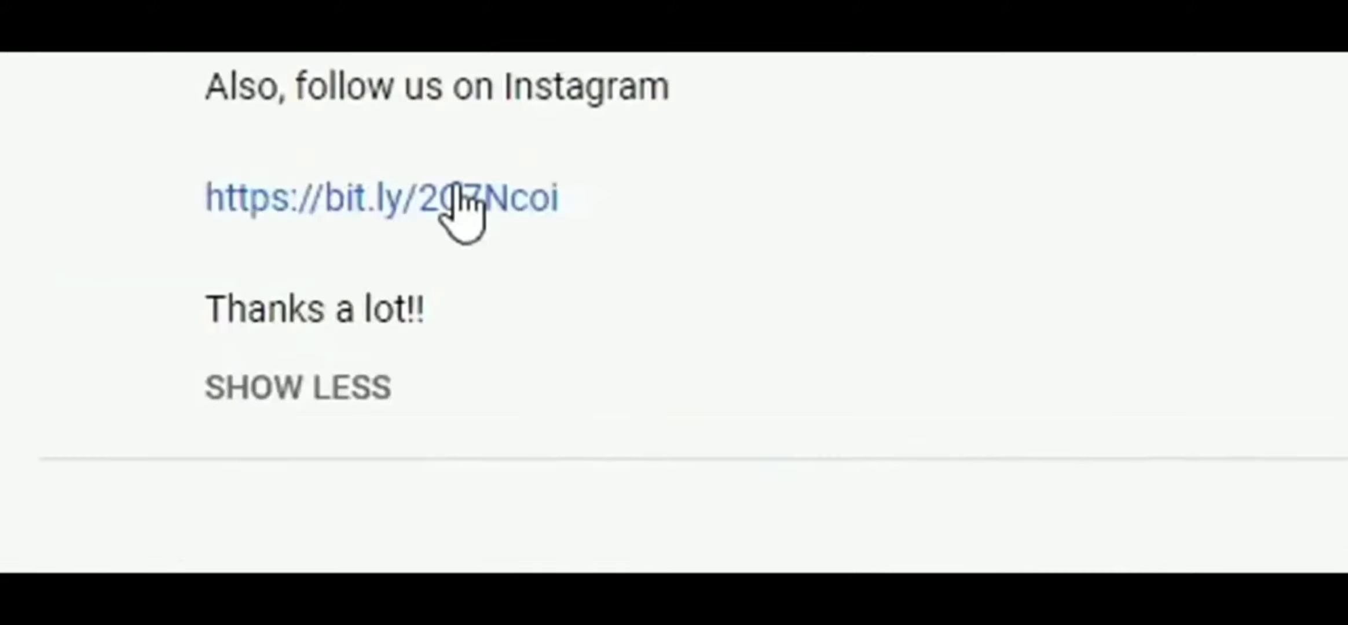
{"action": "left_click", "coordinate": [458, 194]}
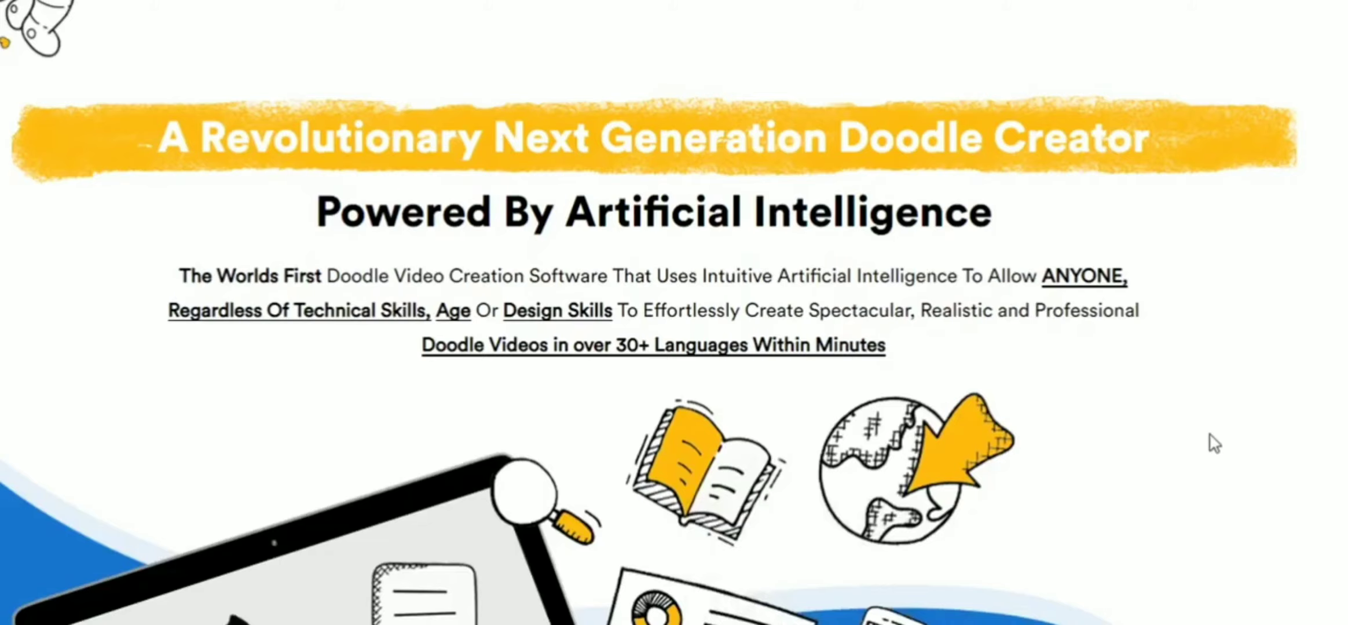